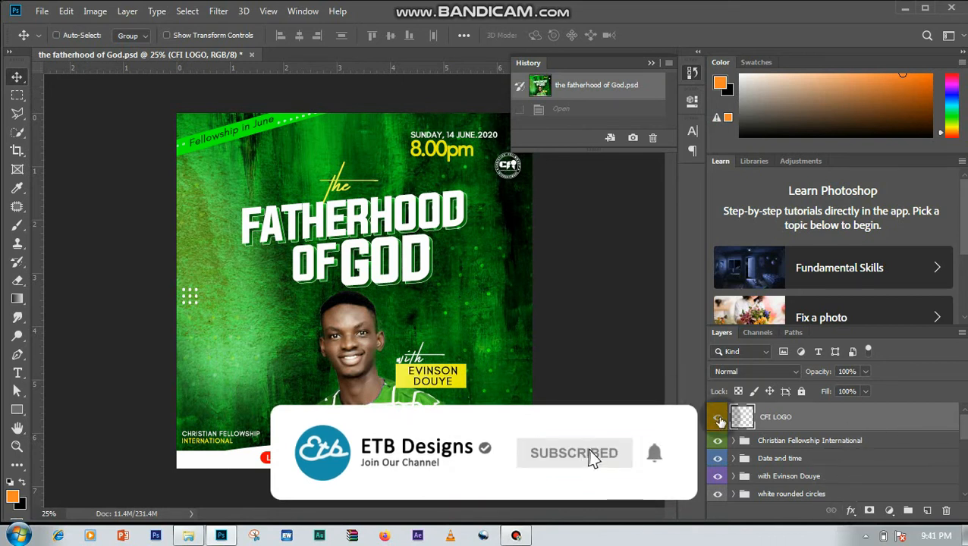
- Hide all the flyer's layers and groups, leaving only the white Background layer visible
{"action": "left_click_drag", "start_coordinate": [731, 474], "coordinate": [711, 536]}
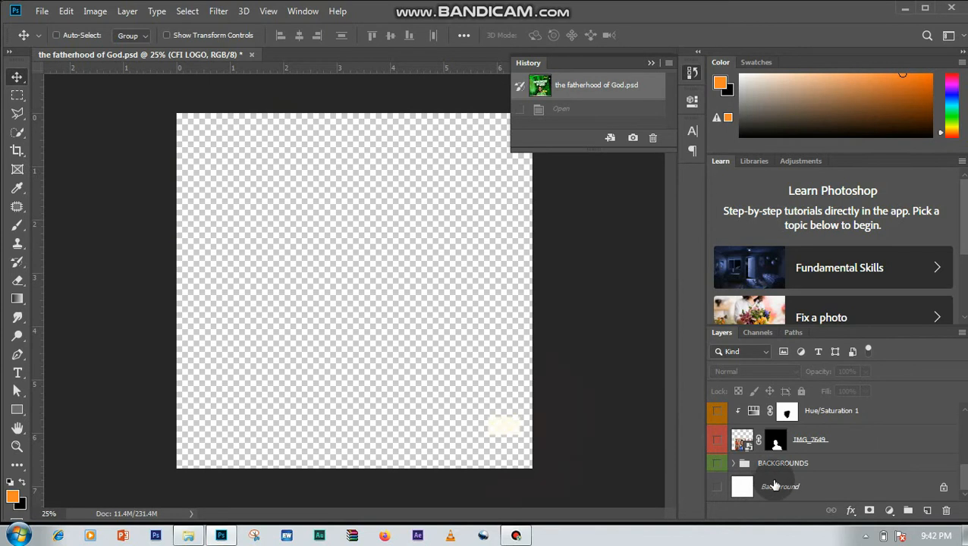
{"action": "left_click", "coordinate": [726, 486]}
{"action": "left_click", "coordinate": [717, 487]}
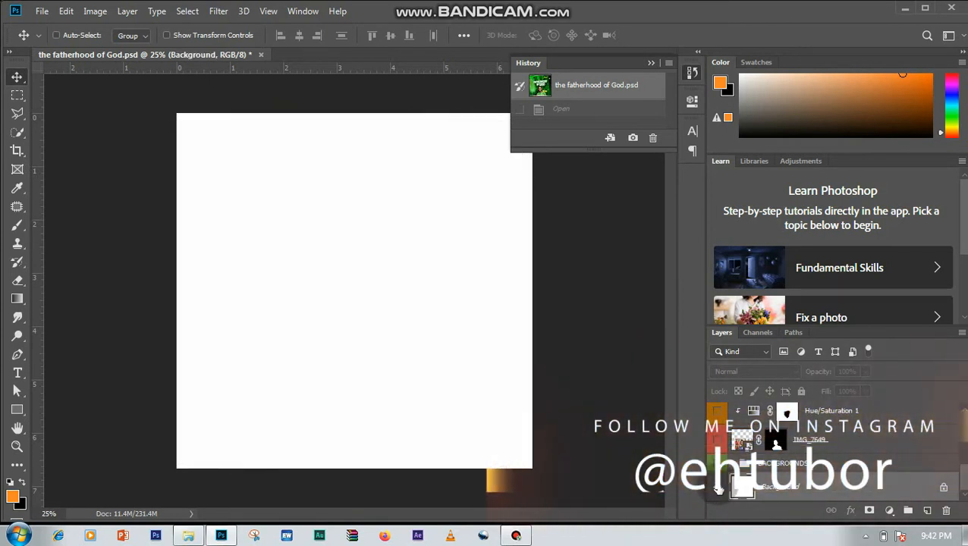
- Check the document's width, height and resolution in the Image Size settings
{"action": "left_click", "coordinate": [96, 11]}
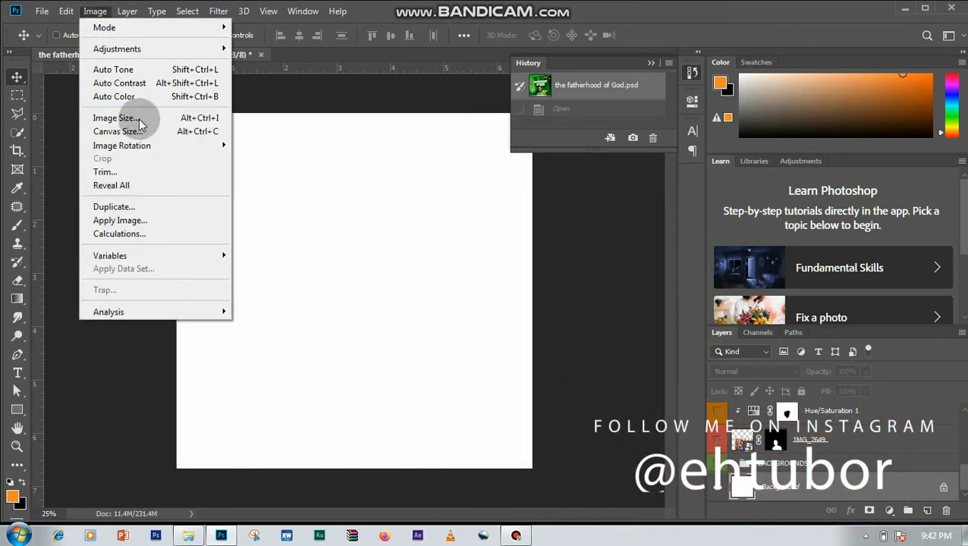
{"action": "left_click", "coordinate": [114, 117]}
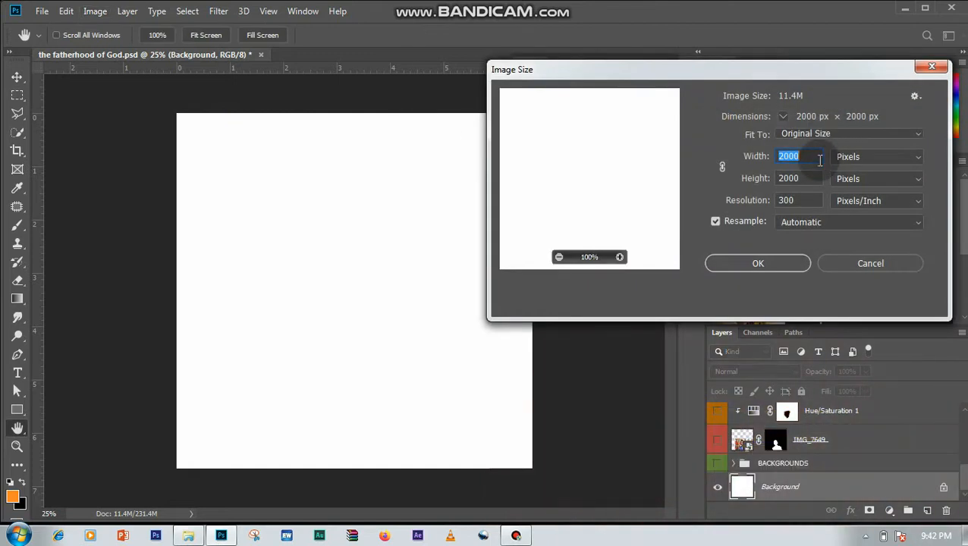
{"action": "left_click", "coordinate": [804, 200]}
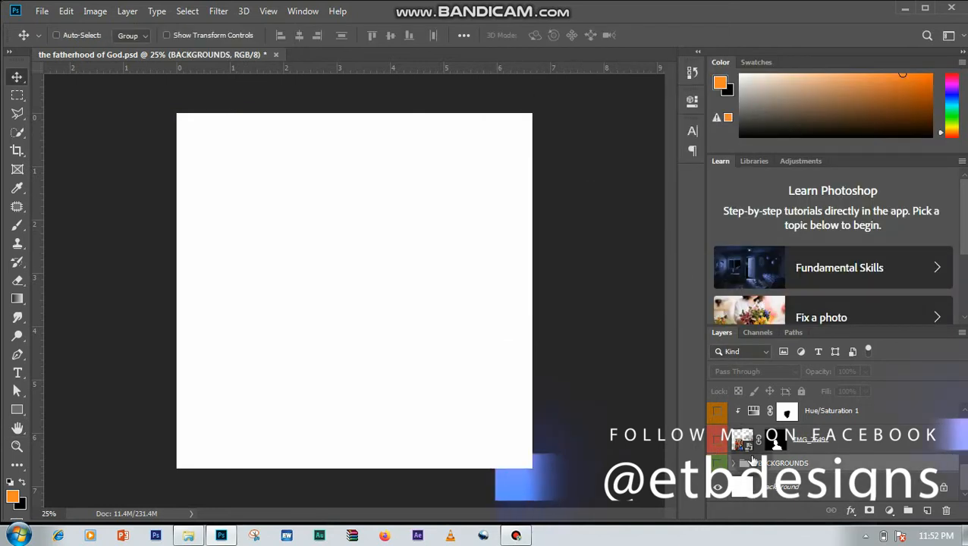
- Show and expand the BACKGROUNDS group, hiding IMG_7635, IMG_7637 and Selective Color 1 so only the 579533-PLVZQE-382 texture shows
{"action": "left_click", "coordinate": [717, 463]}
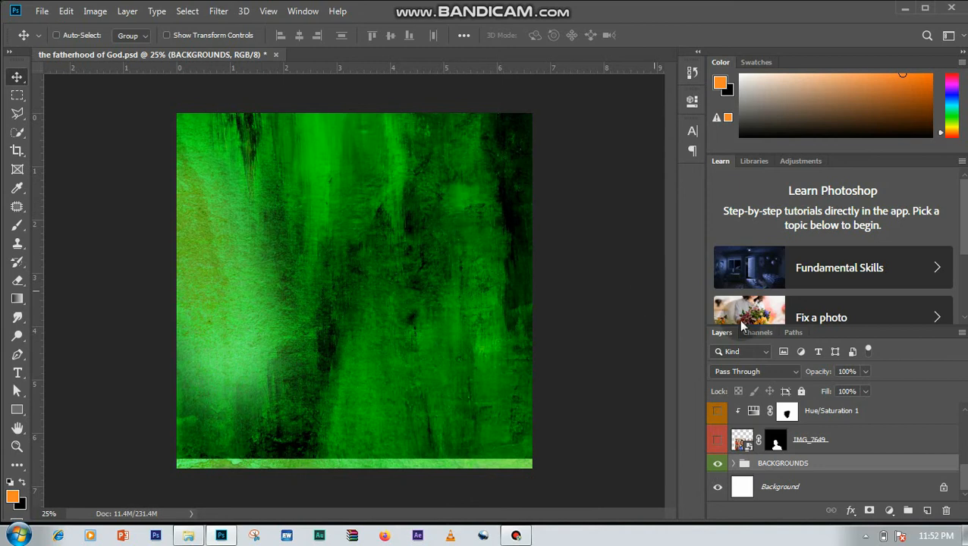
{"action": "left_click", "coordinate": [734, 462]}
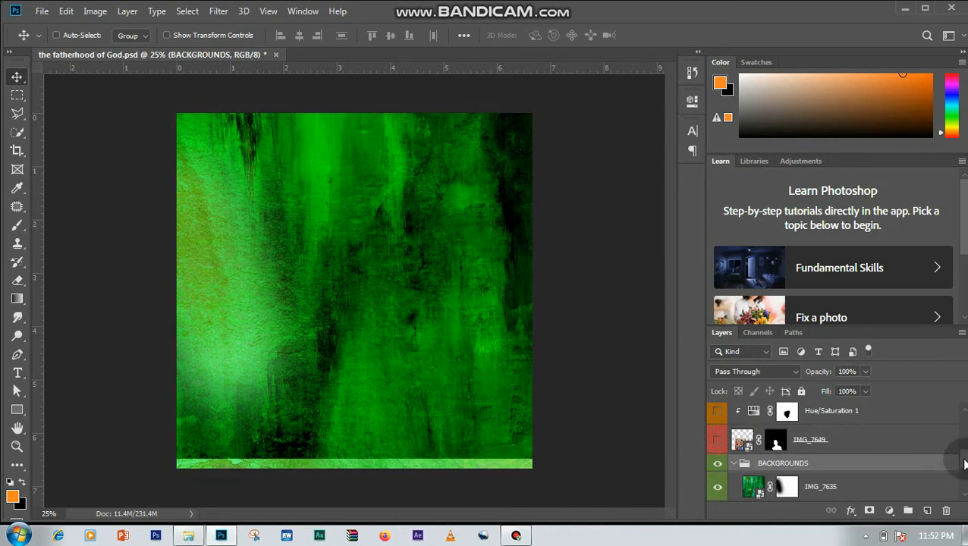
{"action": "mouse_move", "coordinate": [964, 460]}
{"action": "left_mouse_down"}
{"action": "mouse_move", "coordinate": [963, 481]}
{"action": "mouse_move", "coordinate": [963, 471]}
{"action": "left_mouse_up"}
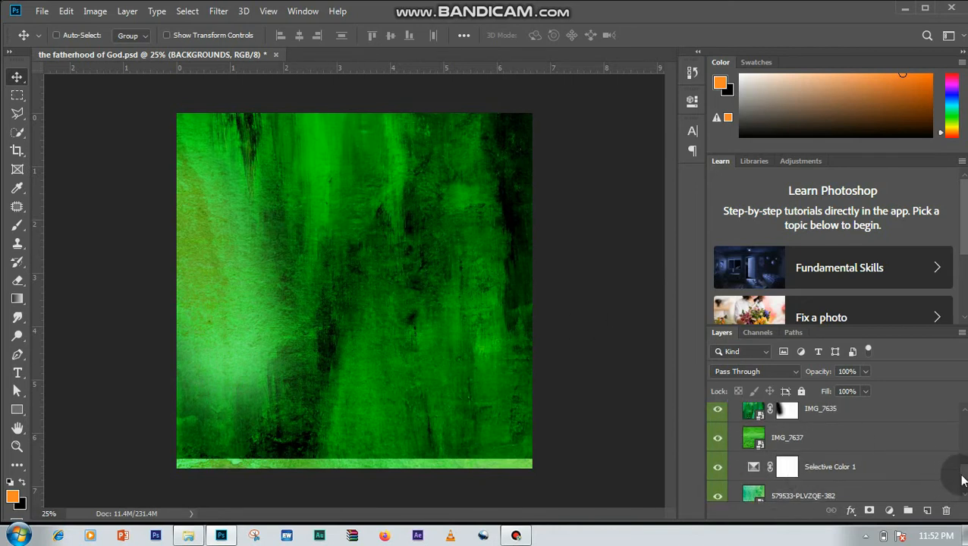
{"action": "left_click_drag", "start_coordinate": [964, 479], "coordinate": [964, 469]}
{"action": "left_click_drag", "start_coordinate": [717, 429], "coordinate": [714, 491]}
{"action": "scroll", "coordinate": [962, 477], "scroll_direction": "down", "scroll_amount": 1}
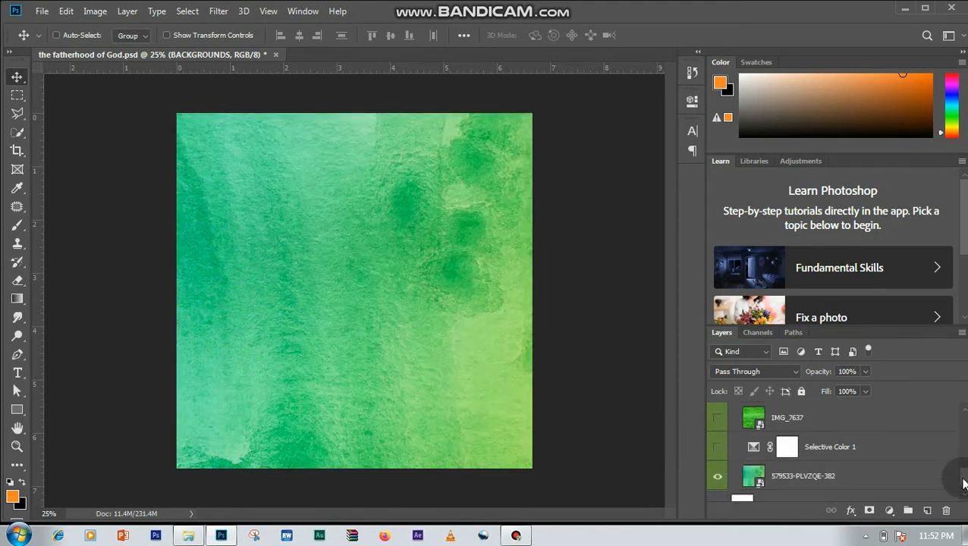
- Compare the 579533-PLVZQE-382 texture with the Selective Color 1 adjustment switched on and off
{"action": "left_click", "coordinate": [838, 476]}
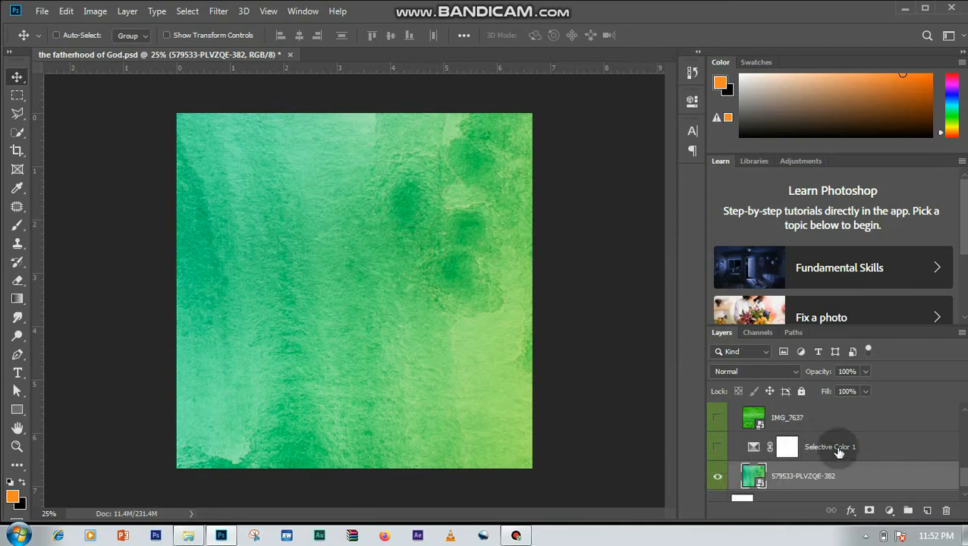
{"action": "left_click", "coordinate": [749, 447]}
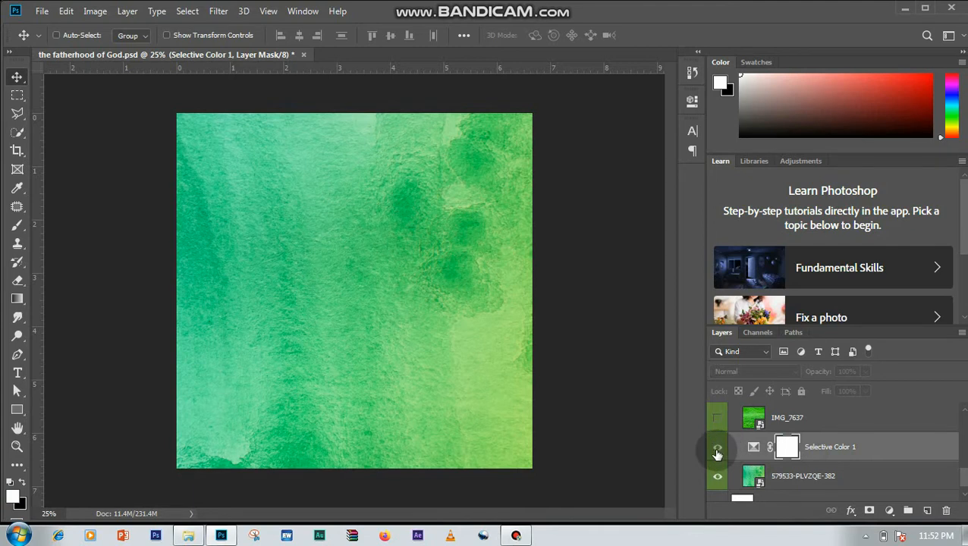
{"action": "left_click", "coordinate": [717, 452]}
{"action": "left_click", "coordinate": [717, 451]}
{"action": "left_click", "coordinate": [717, 452]}
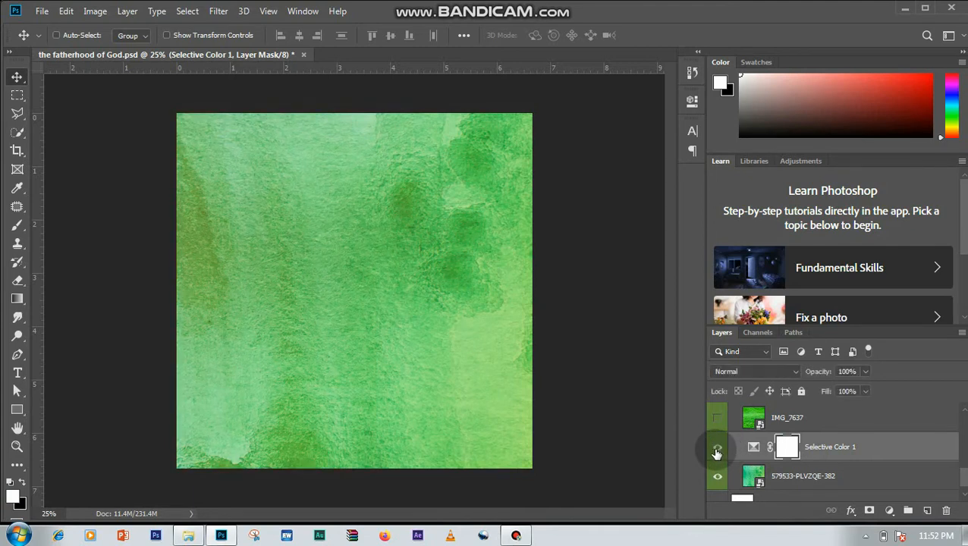
{"action": "left_click", "coordinate": [717, 452]}
{"action": "left_click", "coordinate": [717, 451]}
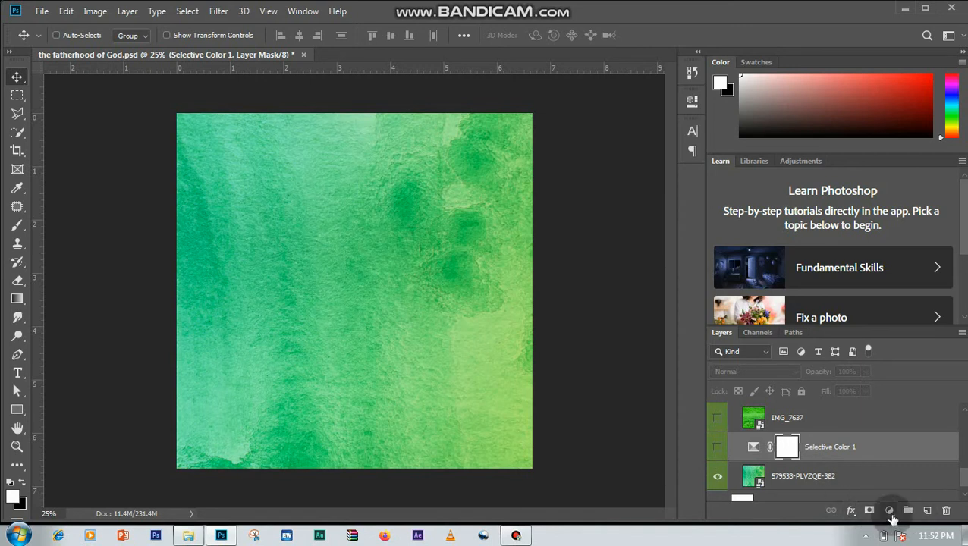
- Try a new Selective Color adjustment layer with Yellows at Cyan +38, Magenta +52 and Yellow -72, comparing it on and off
{"action": "left_click", "coordinate": [890, 512]}
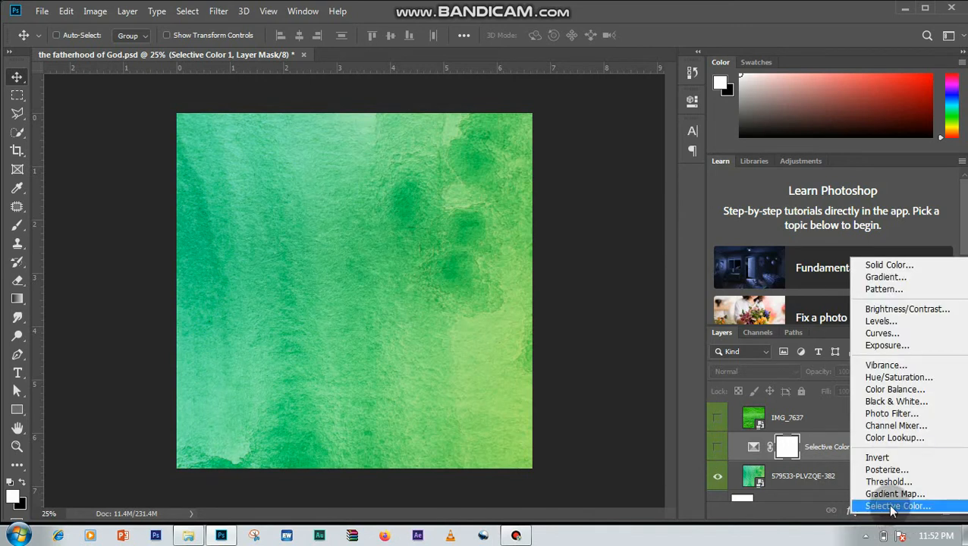
{"action": "left_click", "coordinate": [892, 506]}
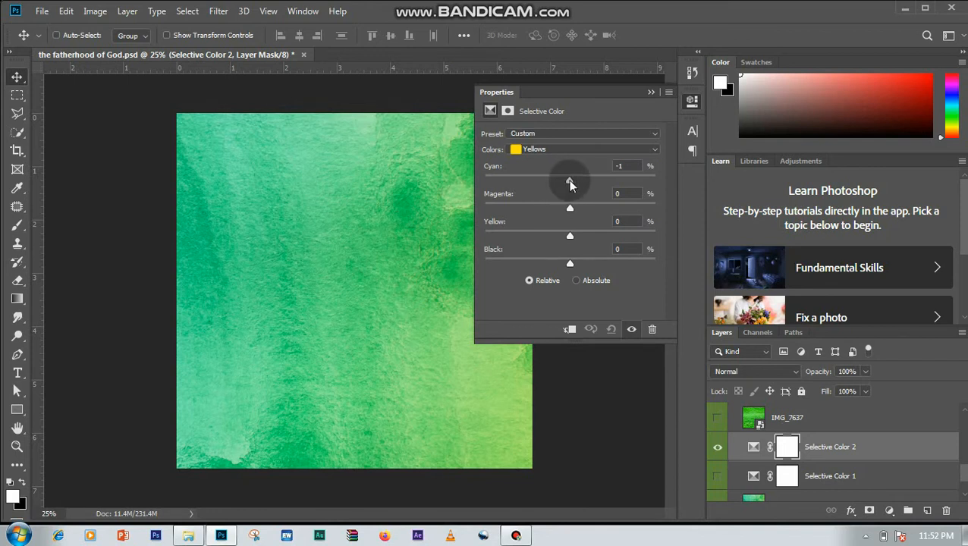
{"action": "left_click_drag", "start_coordinate": [570, 185], "coordinate": [614, 207]}
{"action": "left_click_drag", "start_coordinate": [580, 240], "coordinate": [507, 235]}
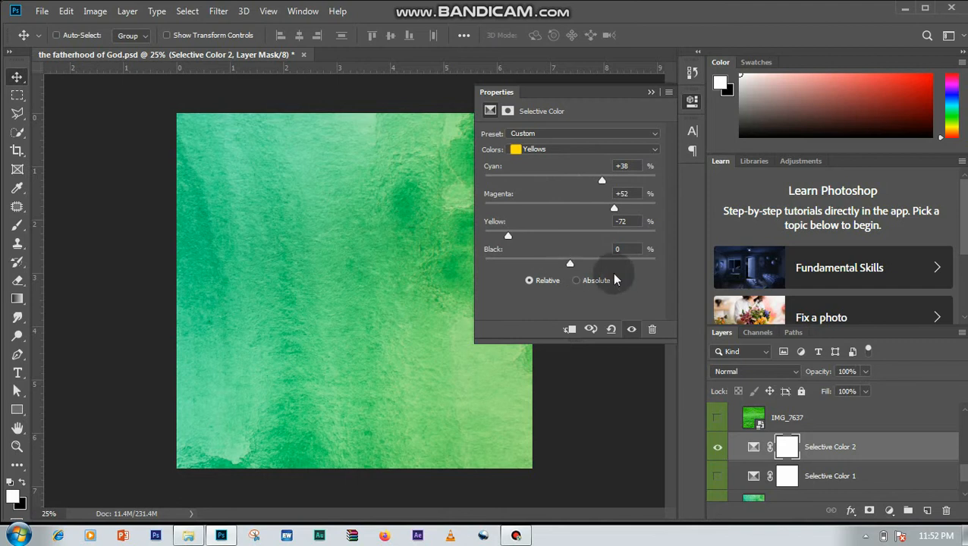
{"action": "left_click", "coordinate": [718, 447]}
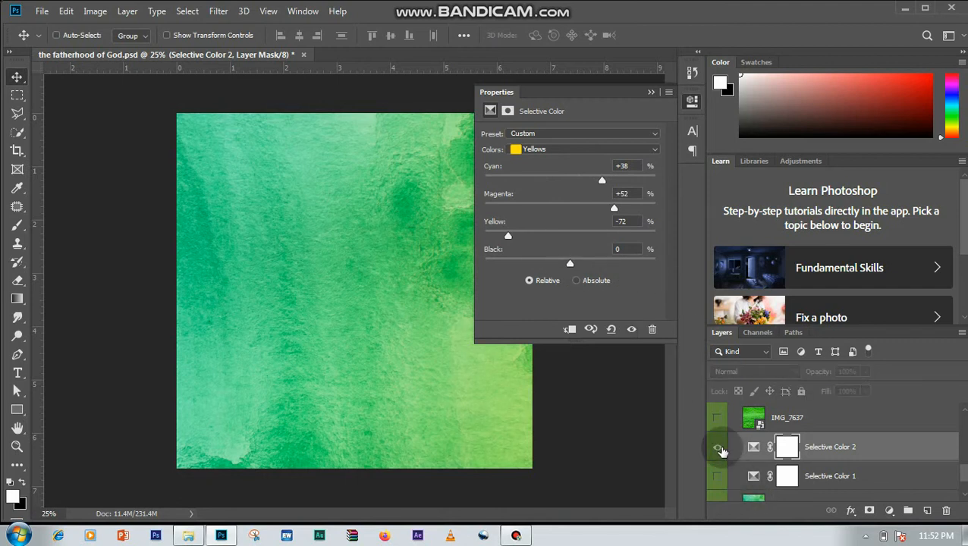
{"action": "left_click", "coordinate": [717, 448]}
{"action": "left_click", "coordinate": [718, 448]}
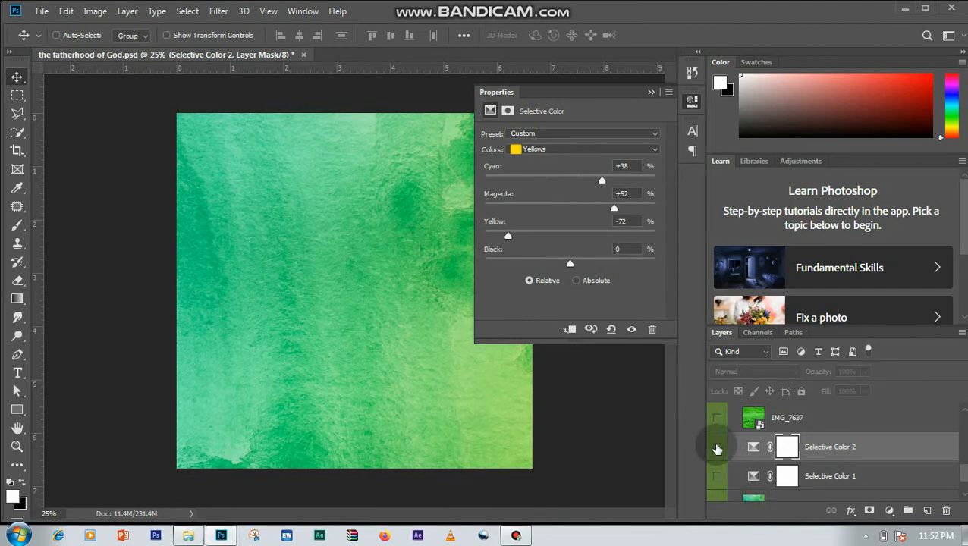
{"action": "left_click", "coordinate": [717, 448]}
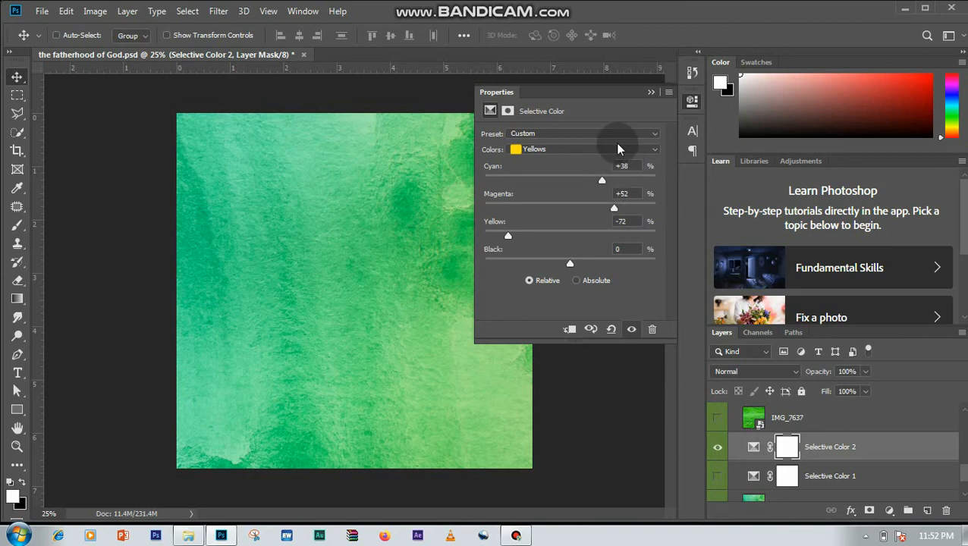
- Try Greens at Cyan +43, Magenta +19, Yellow +22 and Black +31, compare the effect, and delete the Selective Color 2 layer
{"action": "left_click", "coordinate": [622, 151]}
{"action": "left_click", "coordinate": [619, 184]}
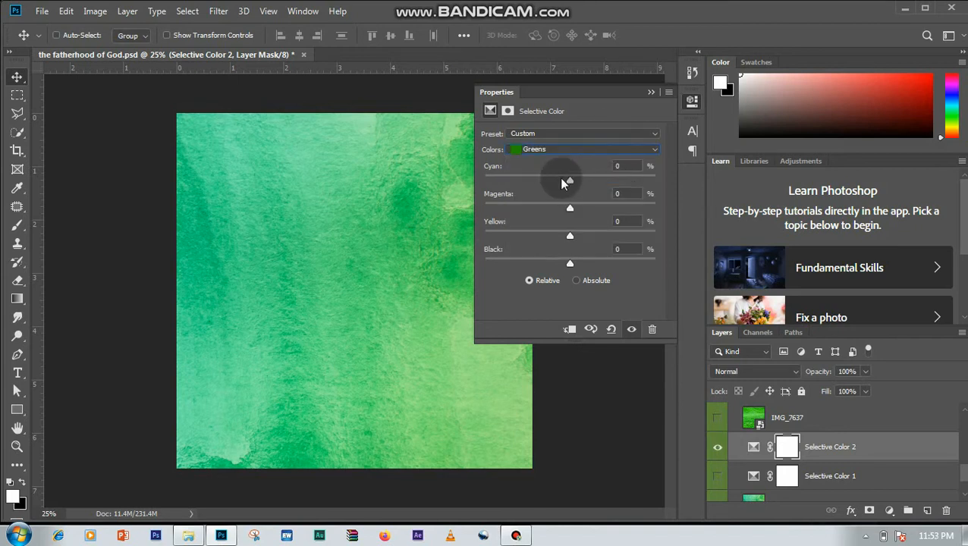
{"action": "left_click_drag", "start_coordinate": [575, 182], "coordinate": [573, 213]}
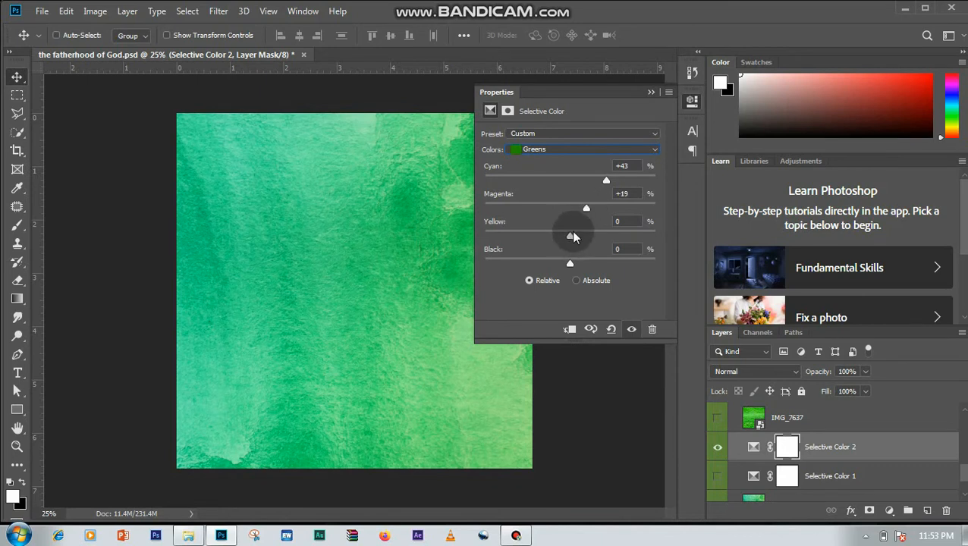
{"action": "left_click_drag", "start_coordinate": [570, 263], "coordinate": [596, 263]}
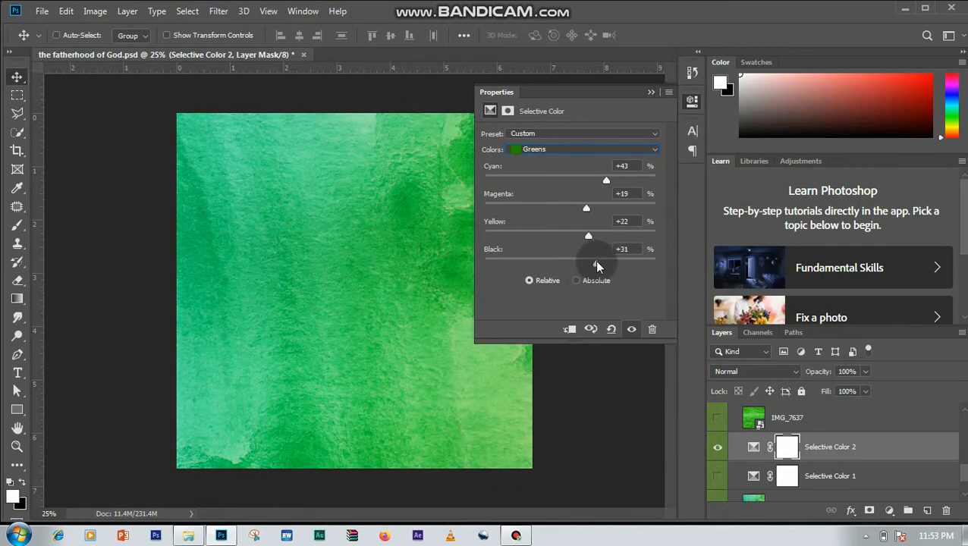
{"action": "left_click", "coordinate": [719, 449]}
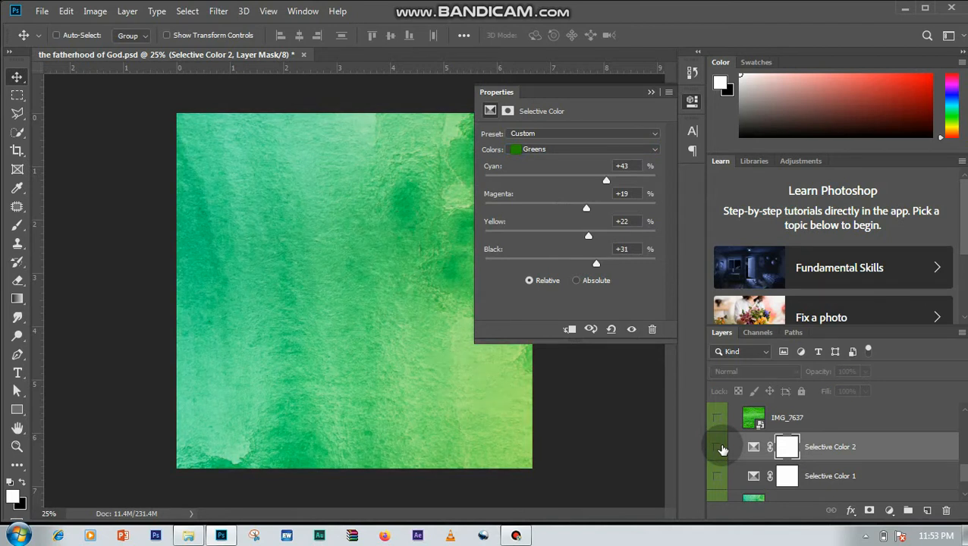
{"action": "left_click", "coordinate": [719, 448]}
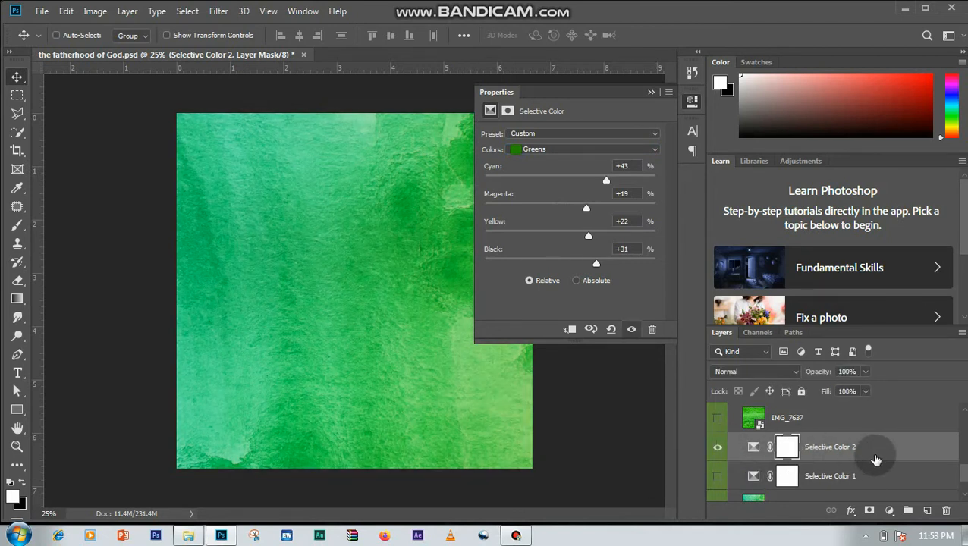
{"action": "key", "text": "Delete"}
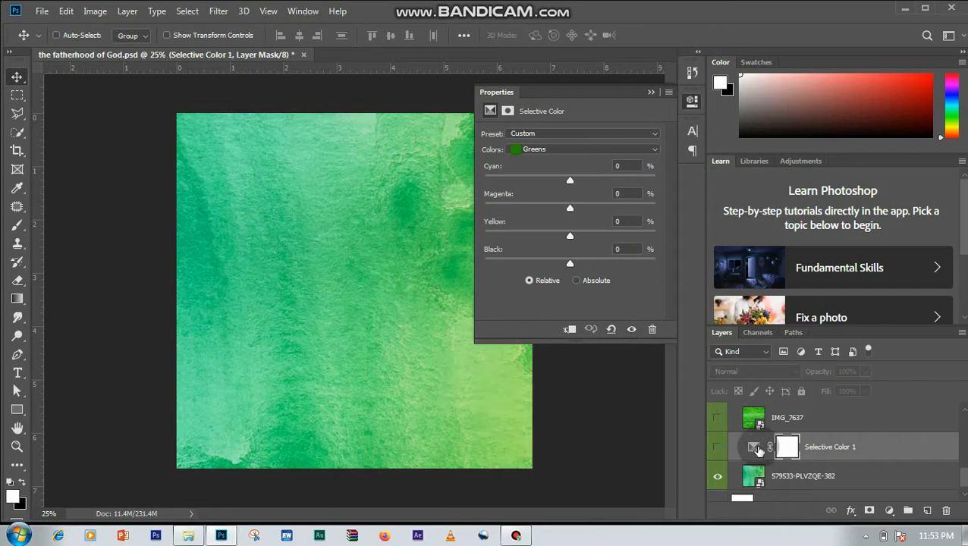
- Show the Selective Color 1 and IMG_7637 layers again over the texture
{"action": "left_click", "coordinate": [728, 426]}
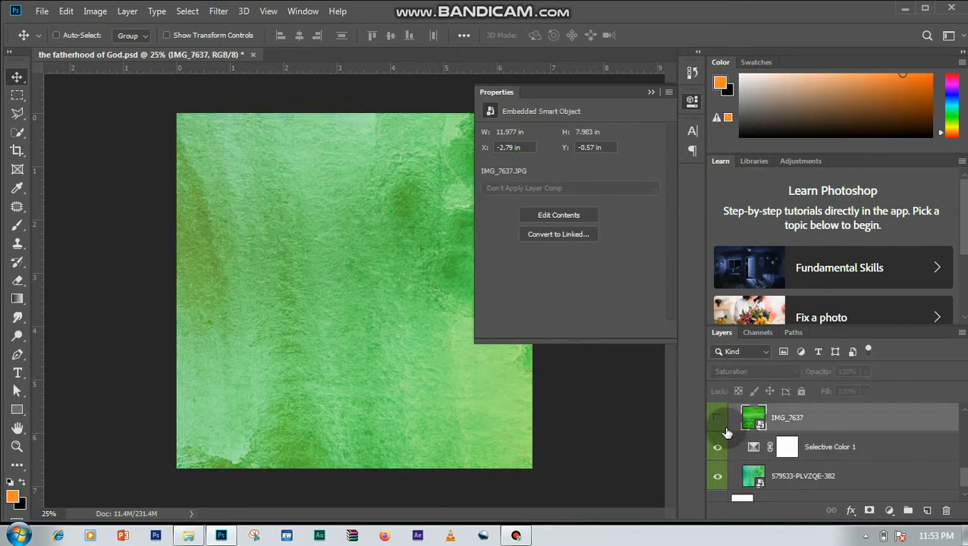
{"action": "left_click", "coordinate": [720, 422]}
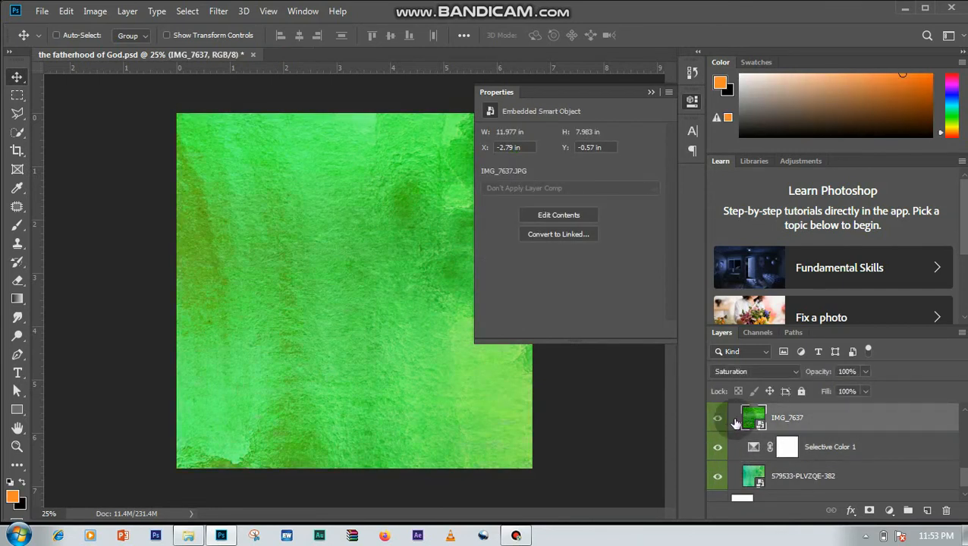
- View the IMG_7637 grass image in Normal blending mode and set it back to Saturation
{"action": "left_click", "coordinate": [780, 372]}
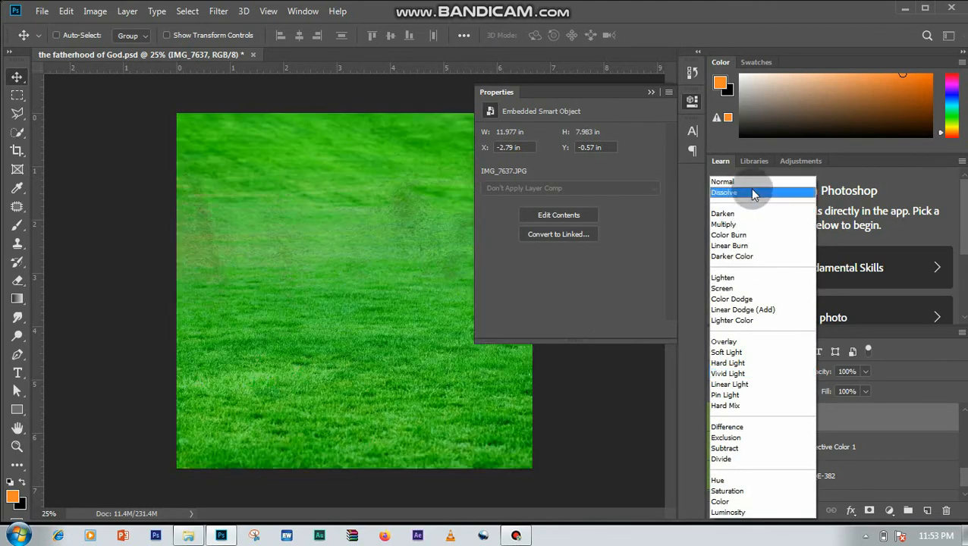
{"action": "left_click", "coordinate": [751, 183]}
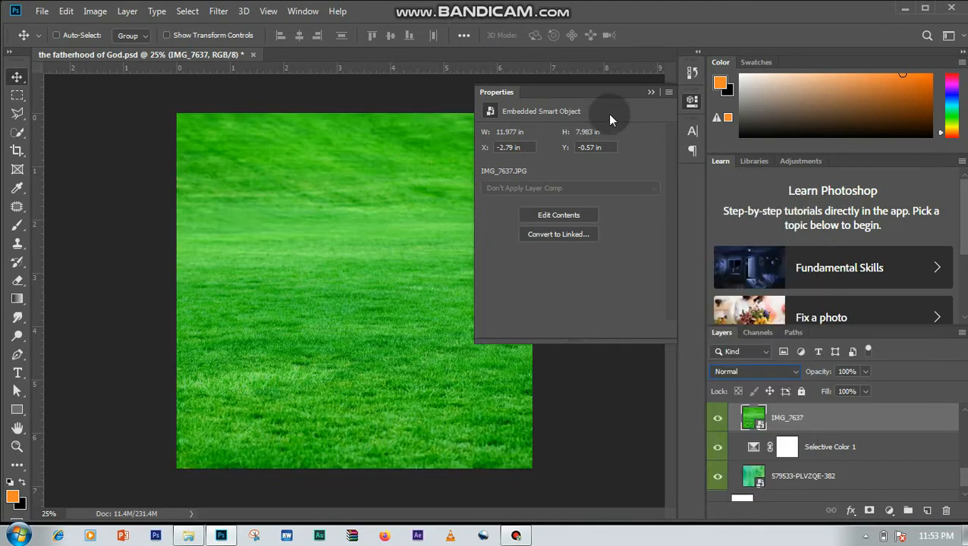
{"action": "left_click", "coordinate": [649, 92]}
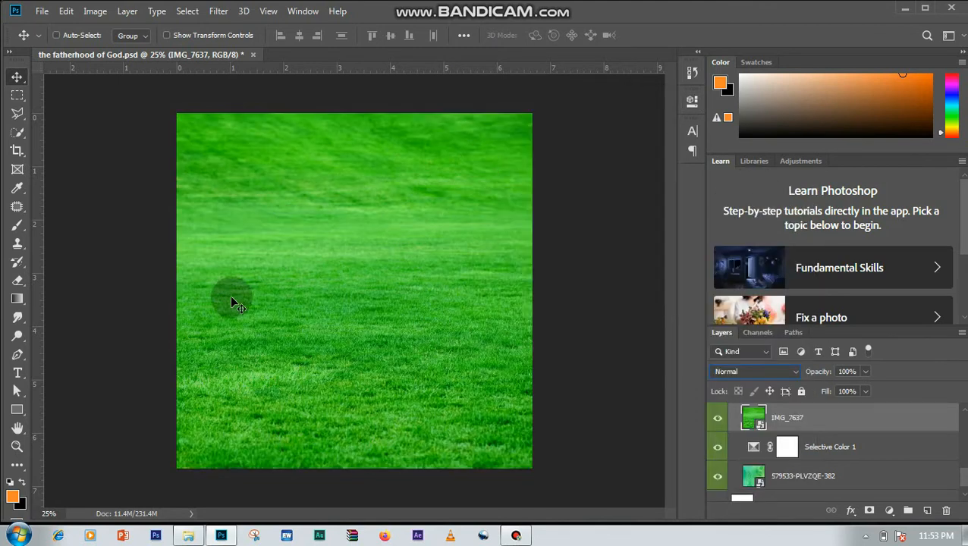
{"action": "left_click", "coordinate": [740, 372]}
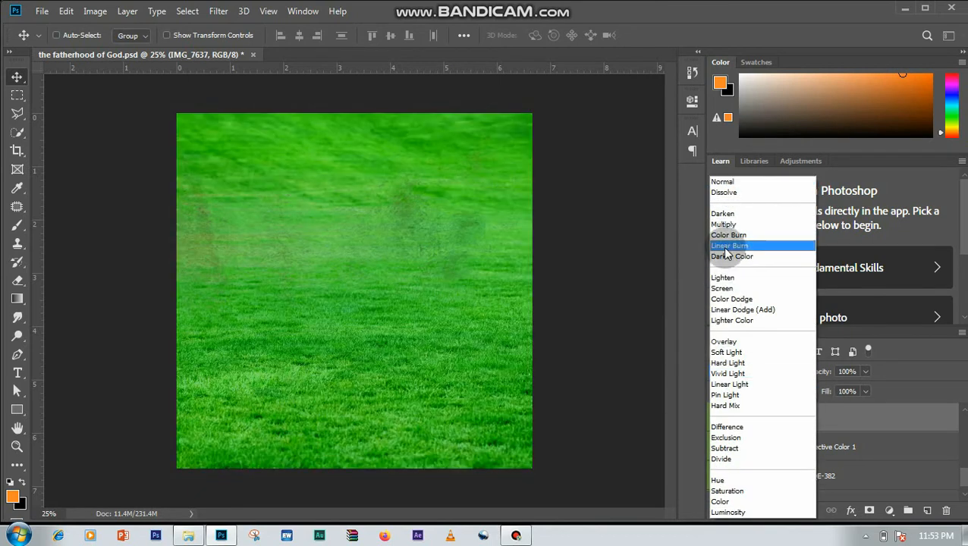
{"action": "left_click", "coordinate": [756, 492]}
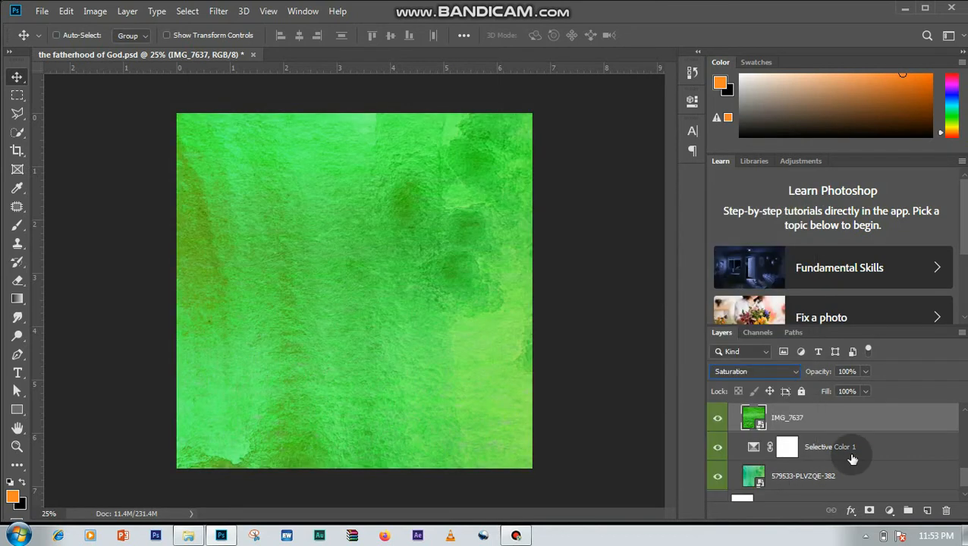
- Show the IMG_7635 layer in the BACKGROUNDS group, compare it on and off, and select it
{"action": "left_click", "coordinate": [727, 423]}
{"action": "scroll", "coordinate": [959, 464], "scroll_direction": "up", "scroll_amount": 3}
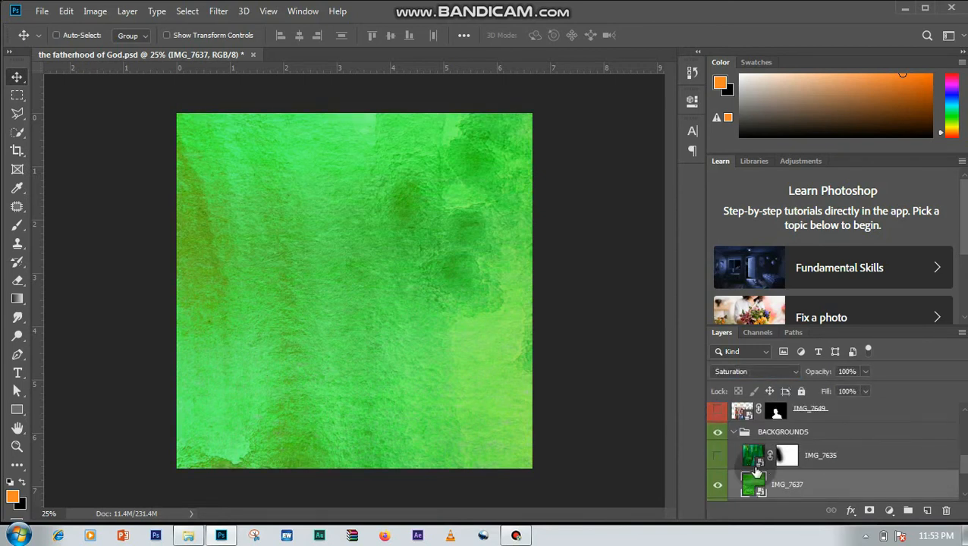
{"action": "left_click", "coordinate": [717, 456]}
{"action": "left_click", "coordinate": [718, 456]}
{"action": "left_click", "coordinate": [718, 456]}
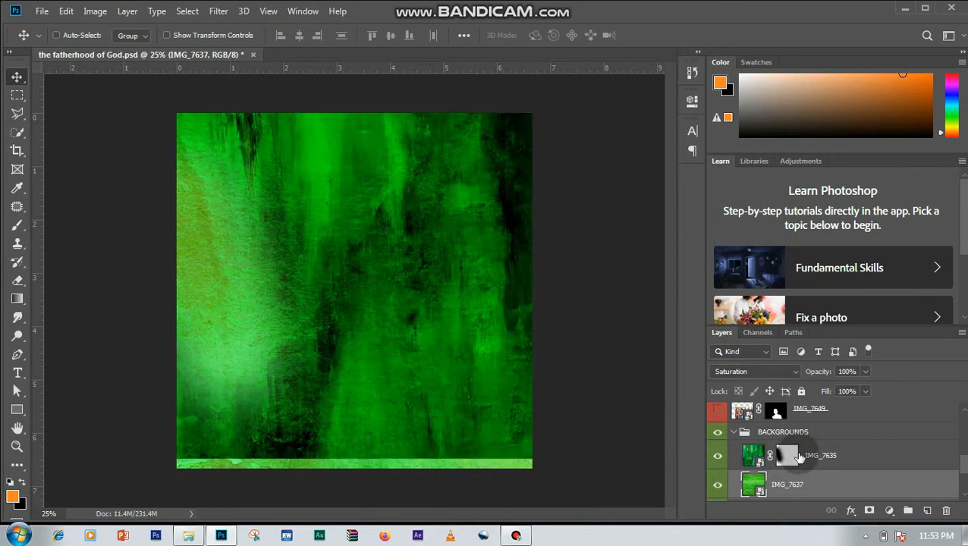
{"action": "left_click", "coordinate": [759, 458]}
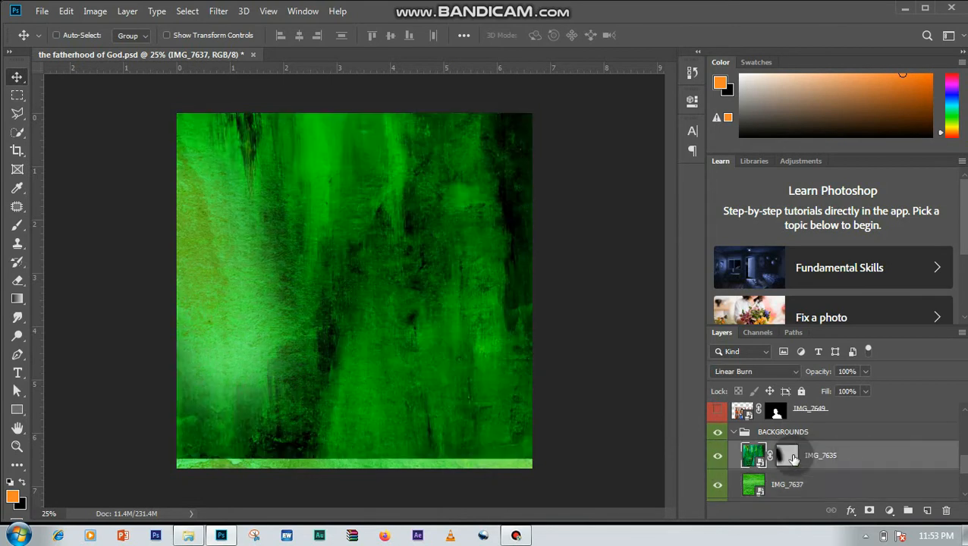
- View the IMG_7635 texture in Normal blending mode, set it back to Linear Burn, and compare the layer off and on
{"action": "left_click", "coordinate": [748, 371]}
{"action": "left_click", "coordinate": [734, 185]}
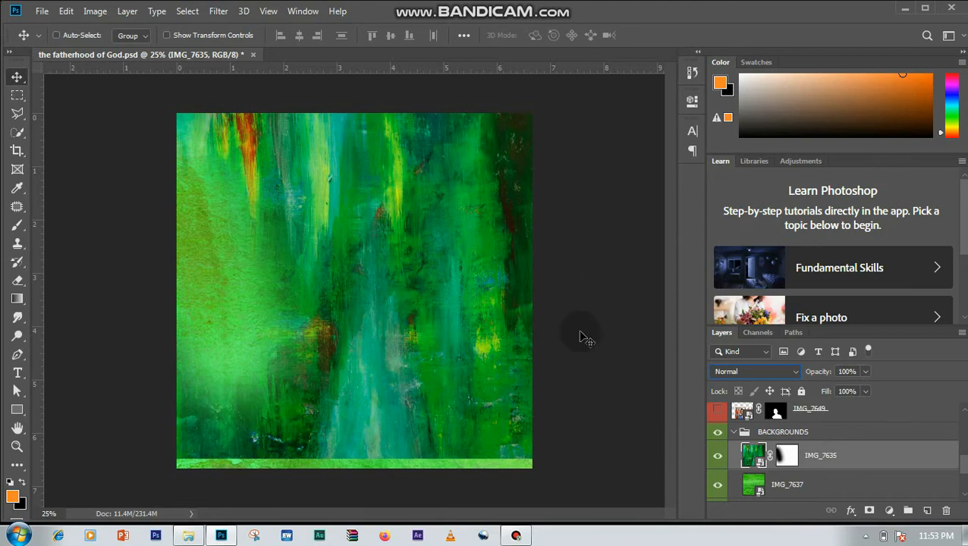
{"action": "left_click", "coordinate": [742, 371]}
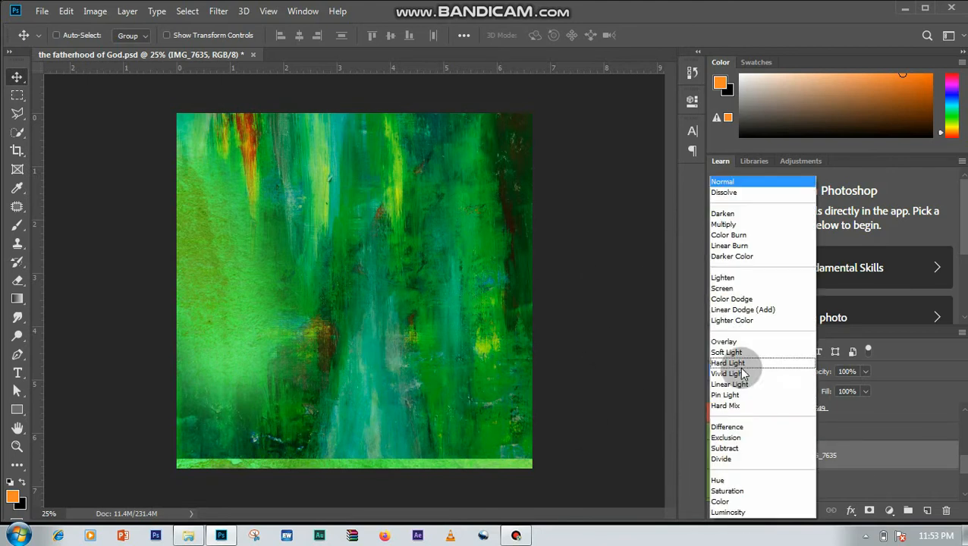
{"action": "left_click", "coordinate": [731, 246]}
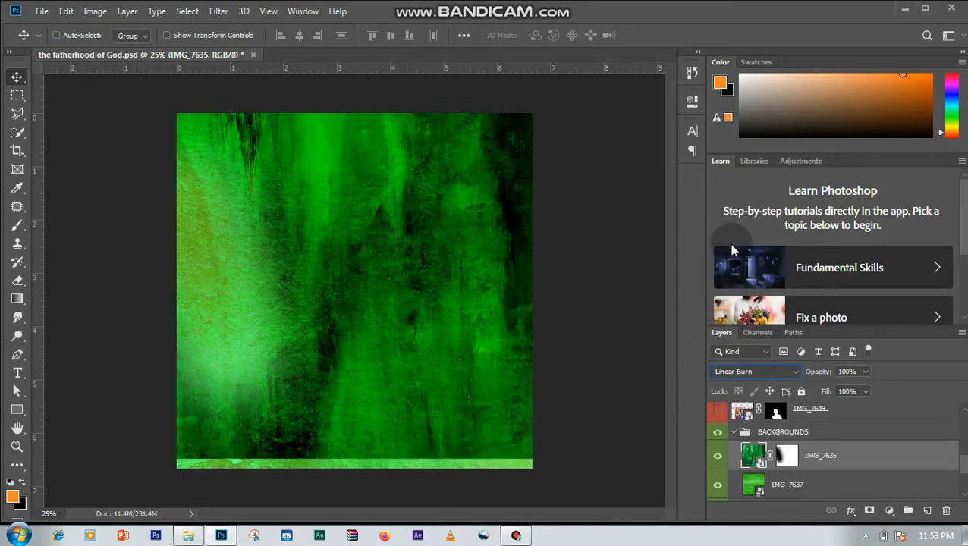
{"action": "left_click", "coordinate": [718, 456]}
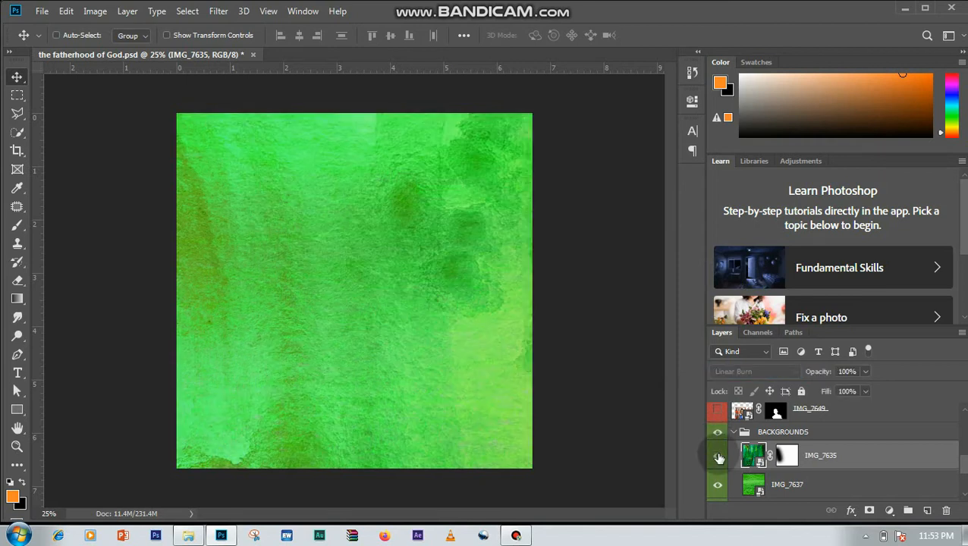
{"action": "left_click", "coordinate": [717, 457]}
- Disable the IMG_7635 layer mask to view the unmasked texture, and enable the mask again
{"action": "left_click", "coordinate": [786, 456]}
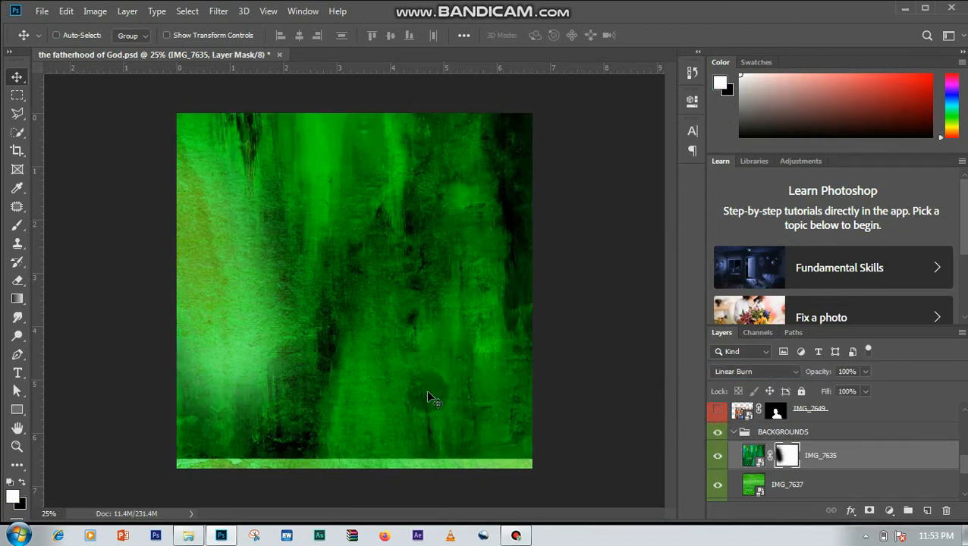
{"action": "right_click", "coordinate": [786, 455]}
{"action": "left_click", "coordinate": [812, 326]}
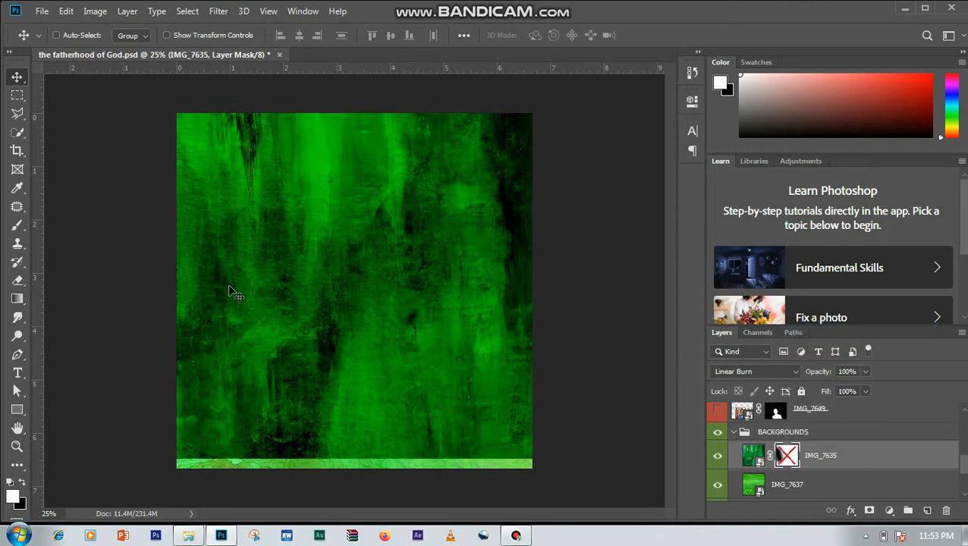
{"action": "right_click", "coordinate": [788, 459]}
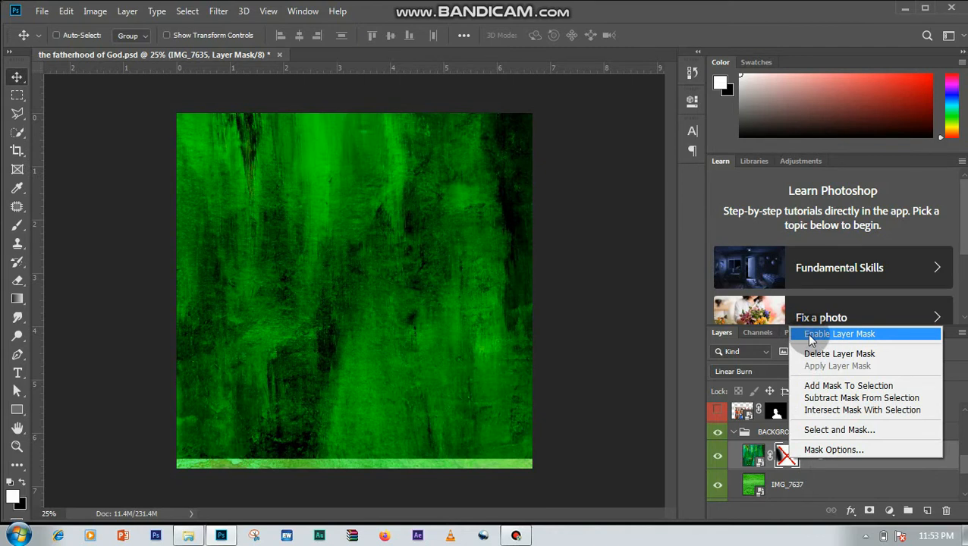
{"action": "left_click", "coordinate": [811, 337]}
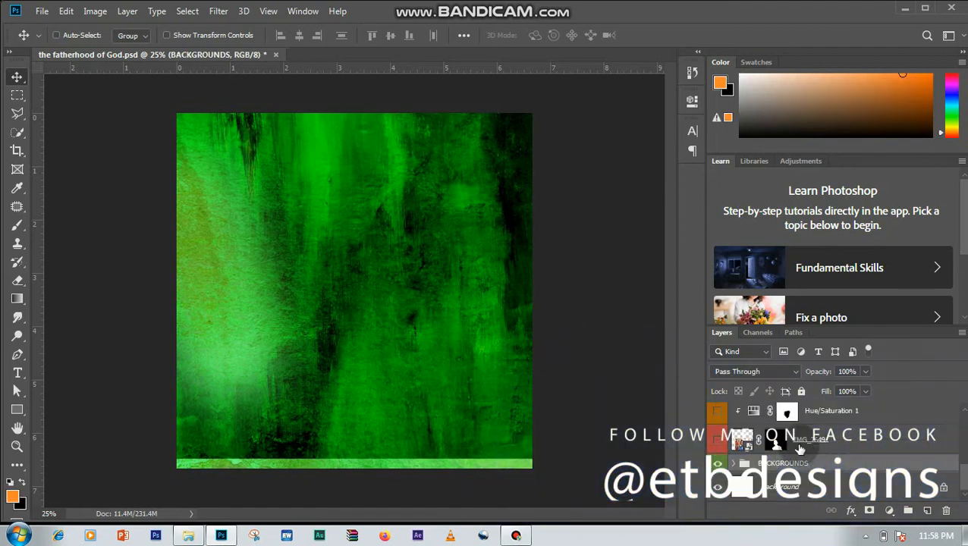
- Show the IMG_7649 portrait layer above the BACKGROUNDS group and disable its layer mask to reveal the full photo
{"action": "left_click", "coordinate": [726, 441]}
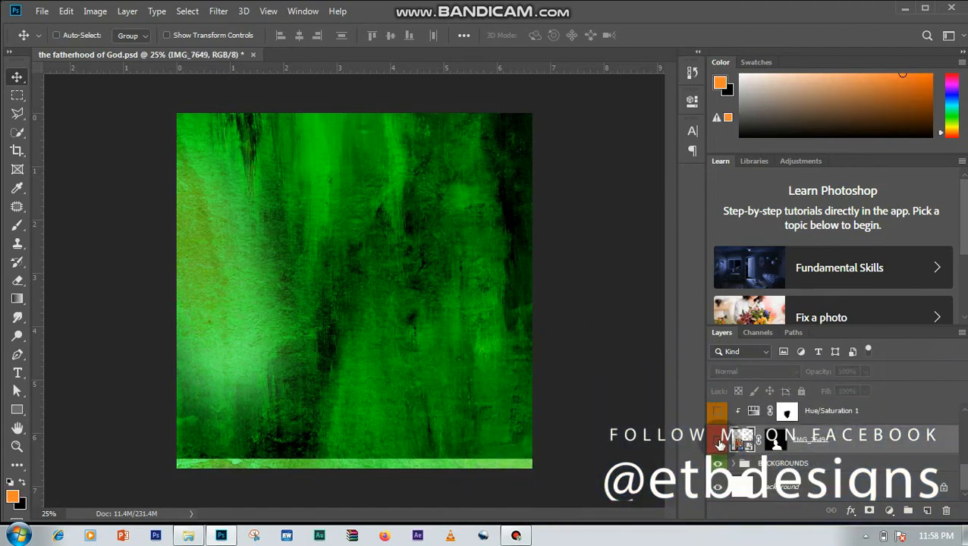
{"action": "left_click", "coordinate": [718, 442]}
{"action": "left_click", "coordinate": [717, 442]}
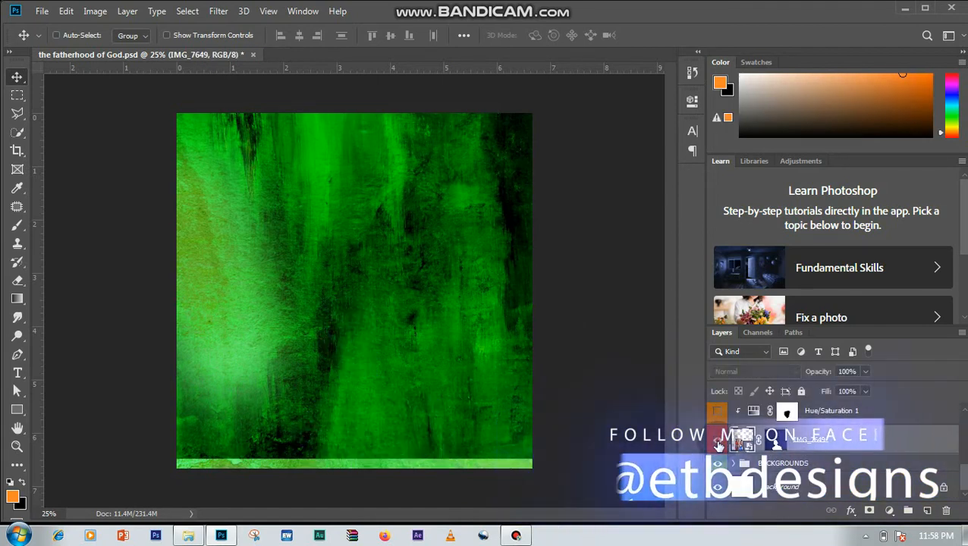
{"action": "left_click", "coordinate": [718, 441]}
{"action": "right_click", "coordinate": [775, 444]}
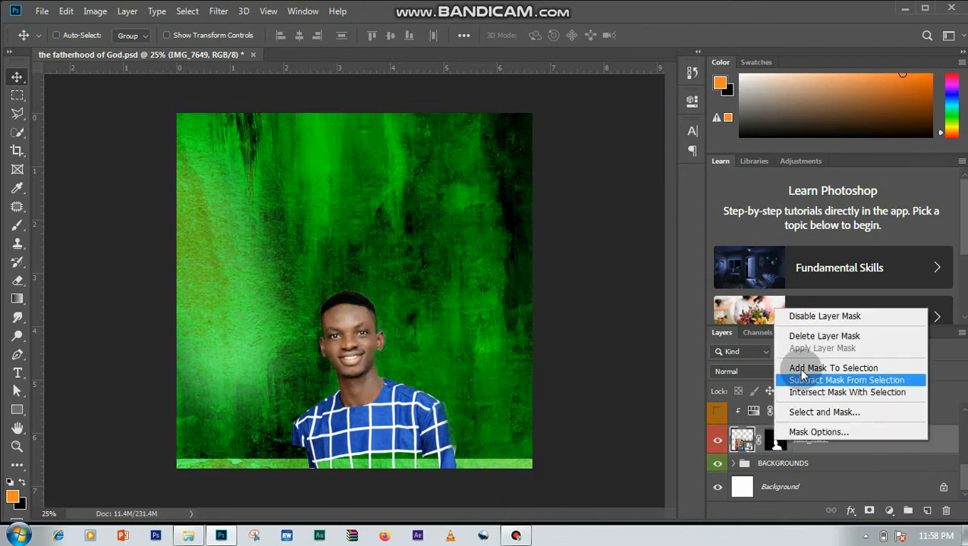
{"action": "left_click", "coordinate": [807, 319]}
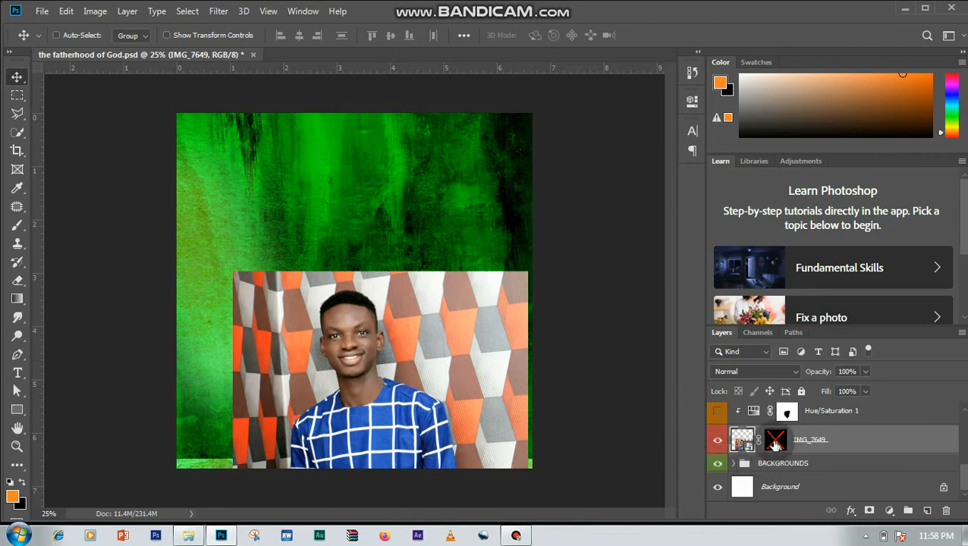
- Duplicate the IMG_7649 portrait layer and hide the original
{"action": "right_click", "coordinate": [775, 443]}
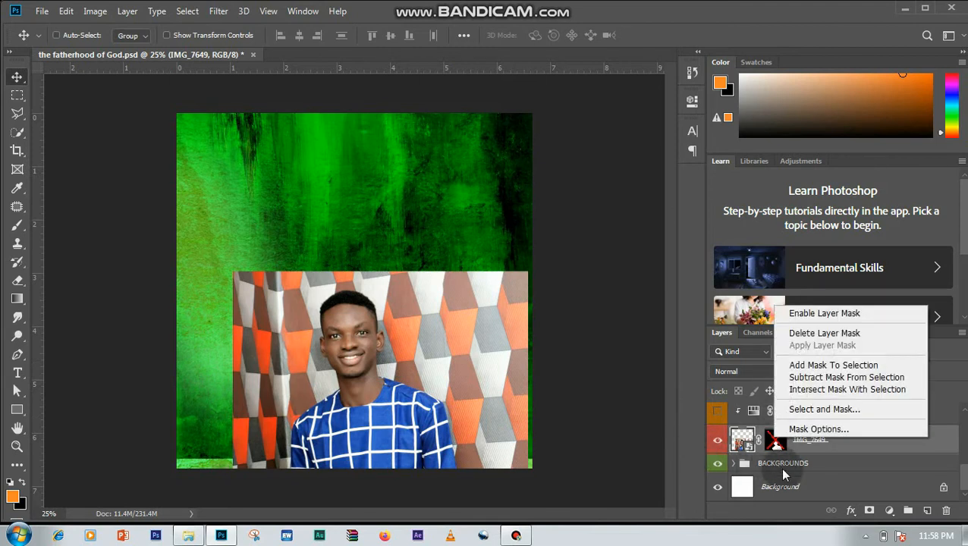
{"action": "left_click", "coordinate": [811, 452]}
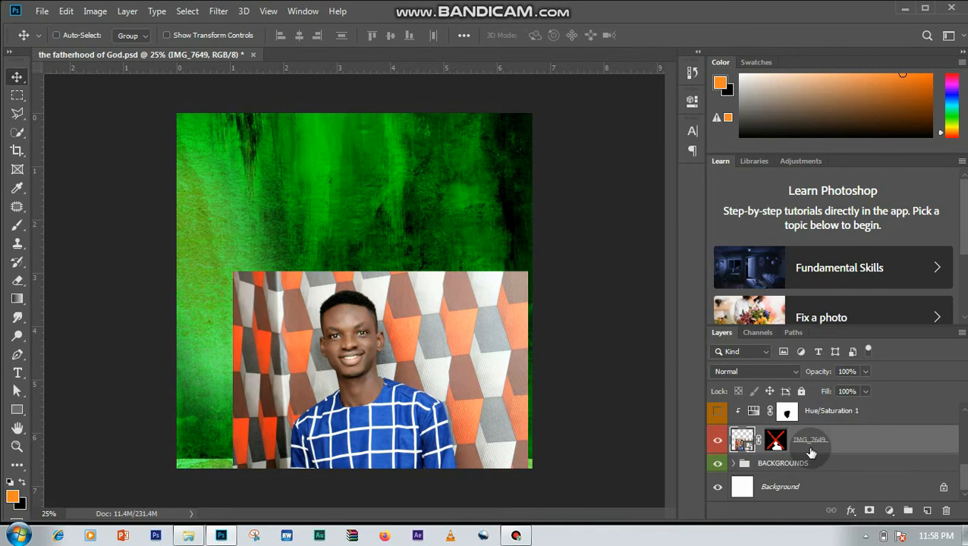
{"action": "key", "text": "ctrl+j"}
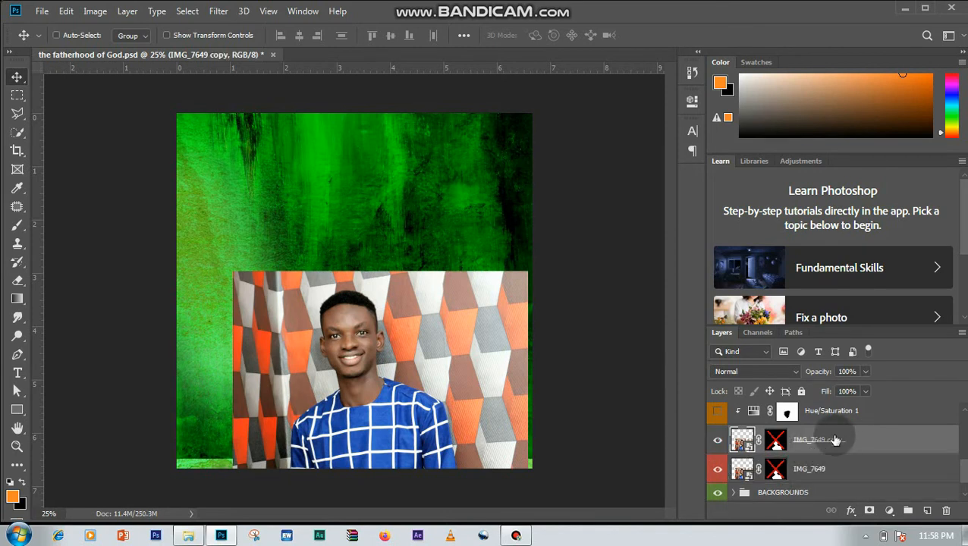
{"action": "left_click", "coordinate": [717, 469]}
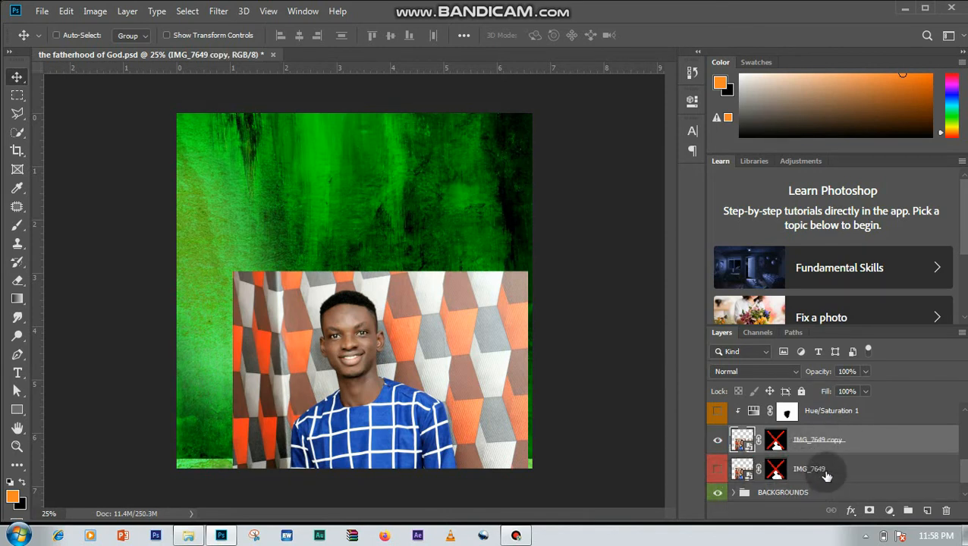
- Replace the disabled mask on the IMG_7649 copy layer with a new white layer mask, comparing the layer off and on
{"action": "right_click", "coordinate": [774, 444]}
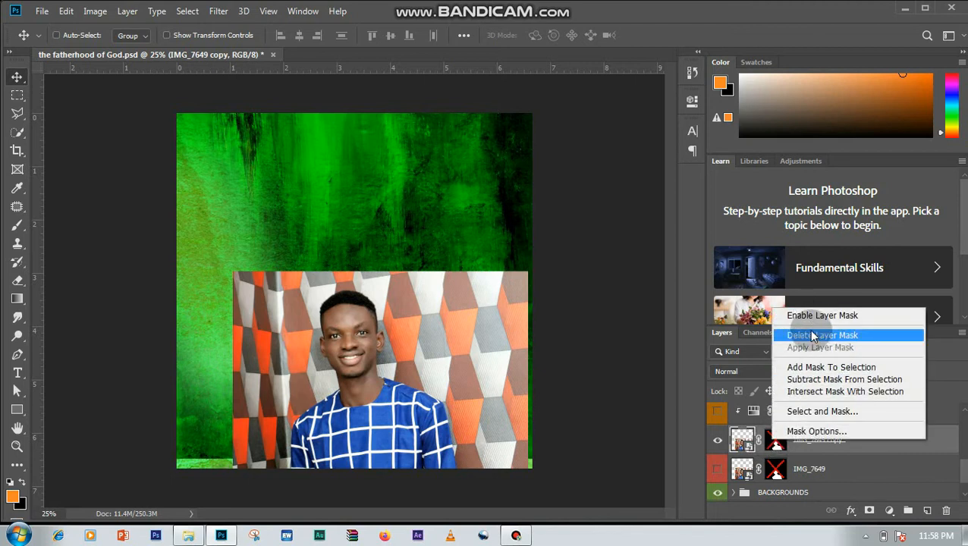
{"action": "left_click", "coordinate": [789, 334]}
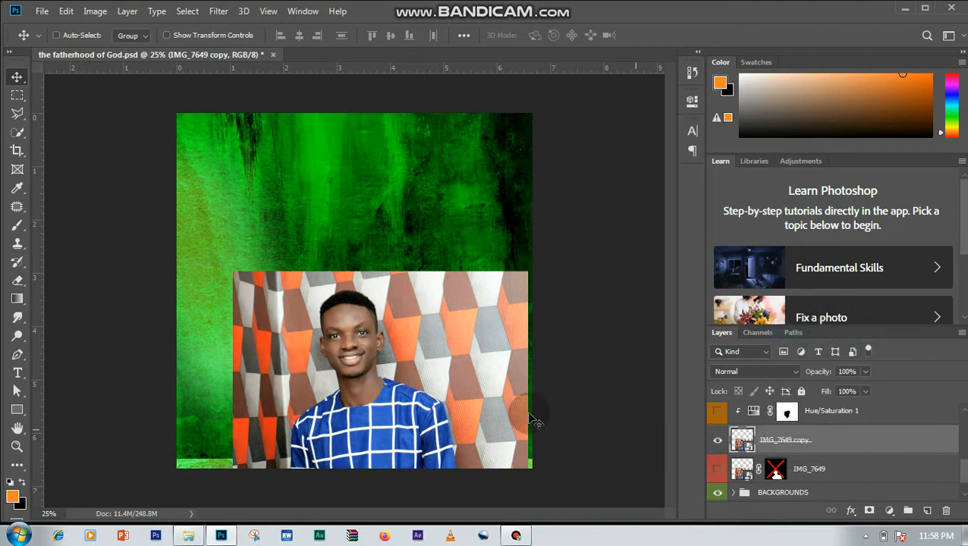
{"action": "left_click", "coordinate": [717, 440]}
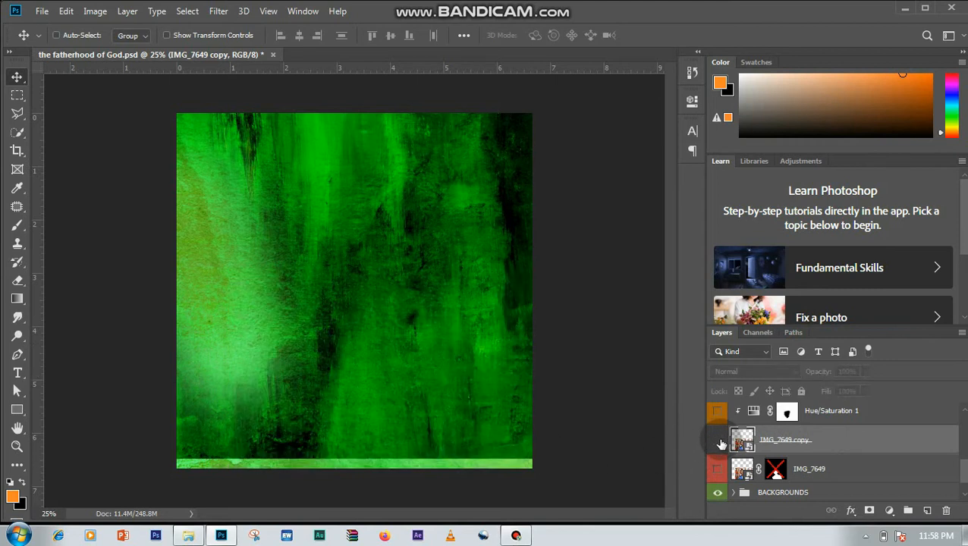
{"action": "left_click", "coordinate": [717, 440]}
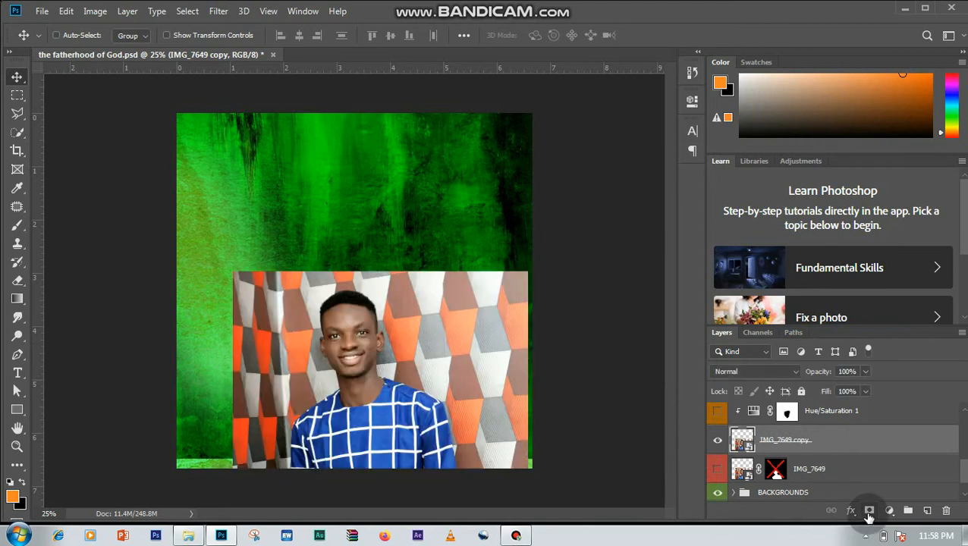
{"action": "left_click", "coordinate": [869, 513]}
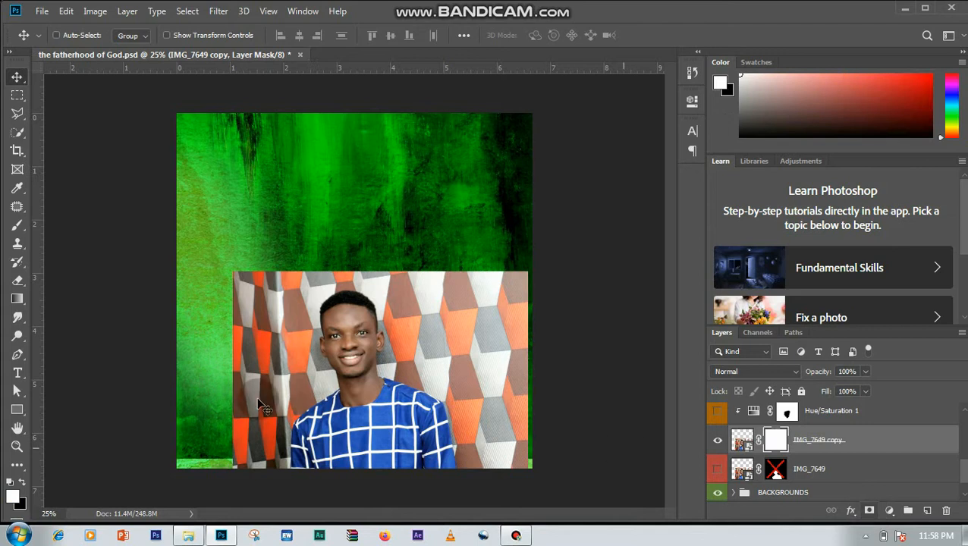
- Set up a Soft Round brush at 149 px for painting on the copy's mask, reviewing its opacity, flow and smoothing
{"action": "left_click", "coordinate": [18, 225]}
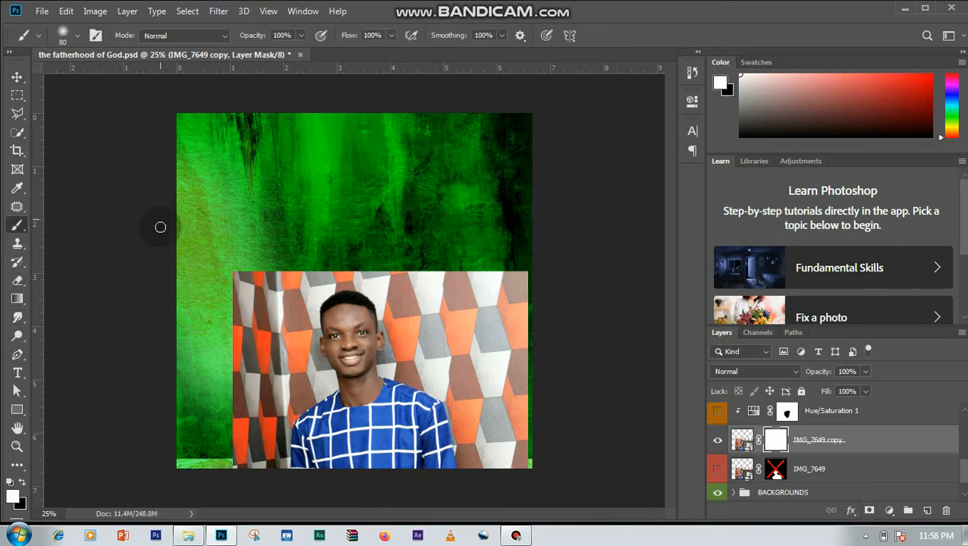
{"action": "left_click", "coordinate": [75, 37]}
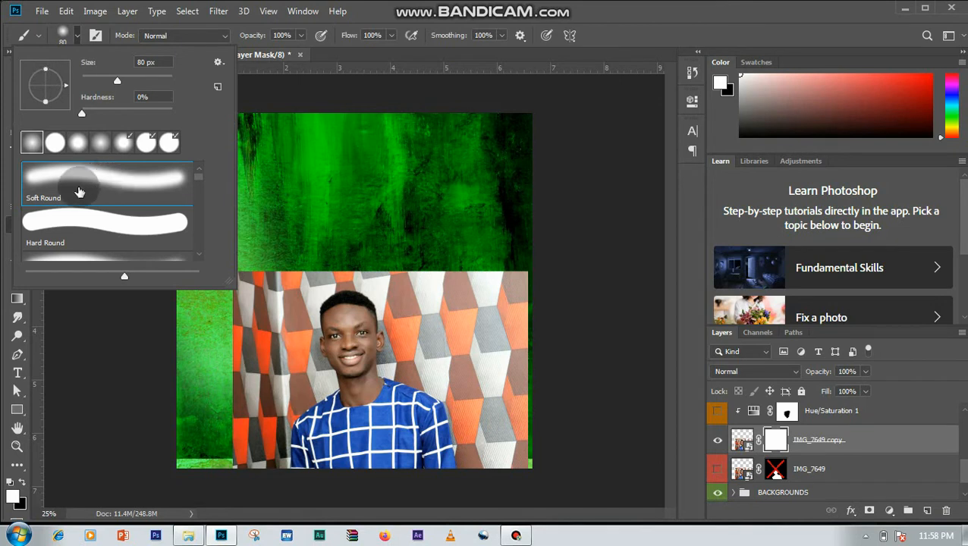
{"action": "left_click", "coordinate": [284, 36]}
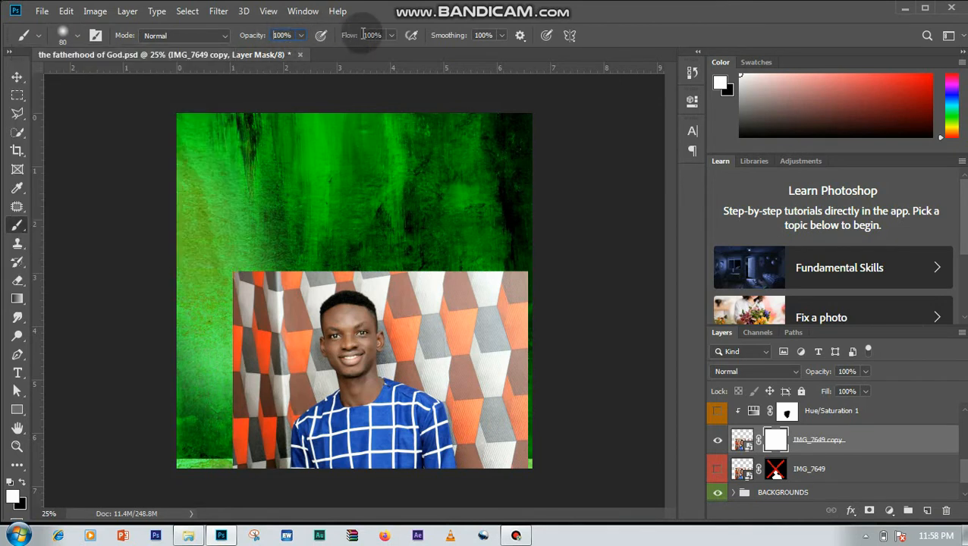
{"action": "left_click", "coordinate": [484, 35]}
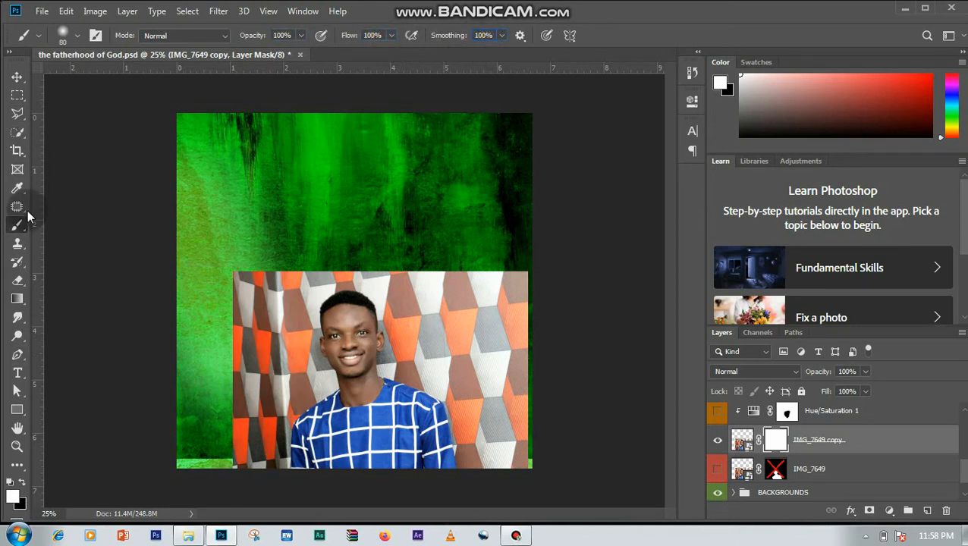
{"action": "left_click", "coordinate": [77, 38]}
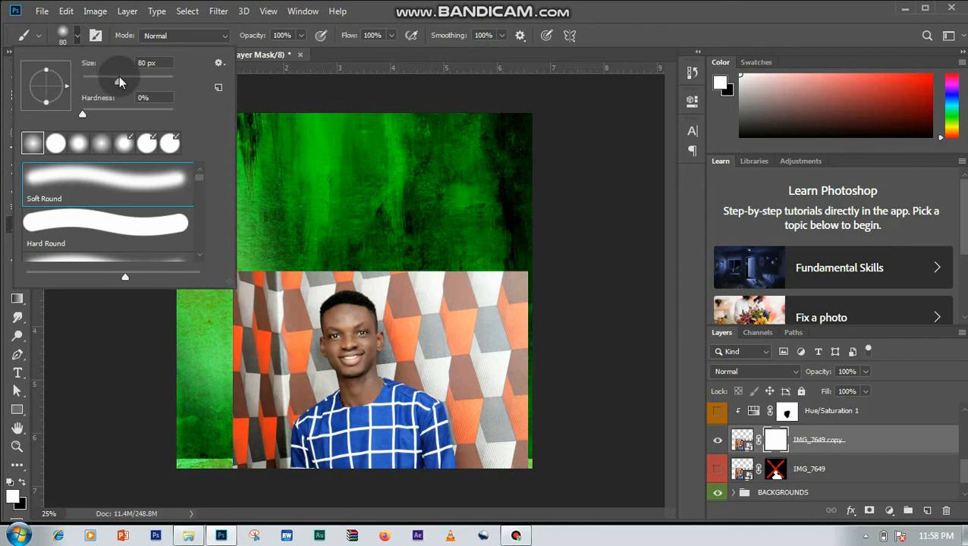
{"action": "left_click_drag", "start_coordinate": [119, 79], "coordinate": [139, 81]}
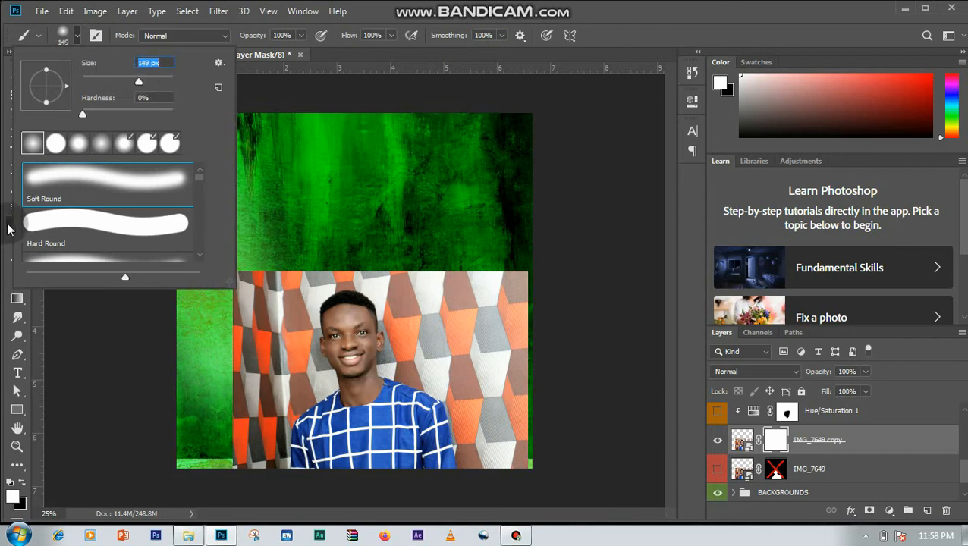
{"action": "left_click", "coordinate": [9, 227]}
- Set the foreground colour to black (#000000) for masking
{"action": "left_click", "coordinate": [13, 498]}
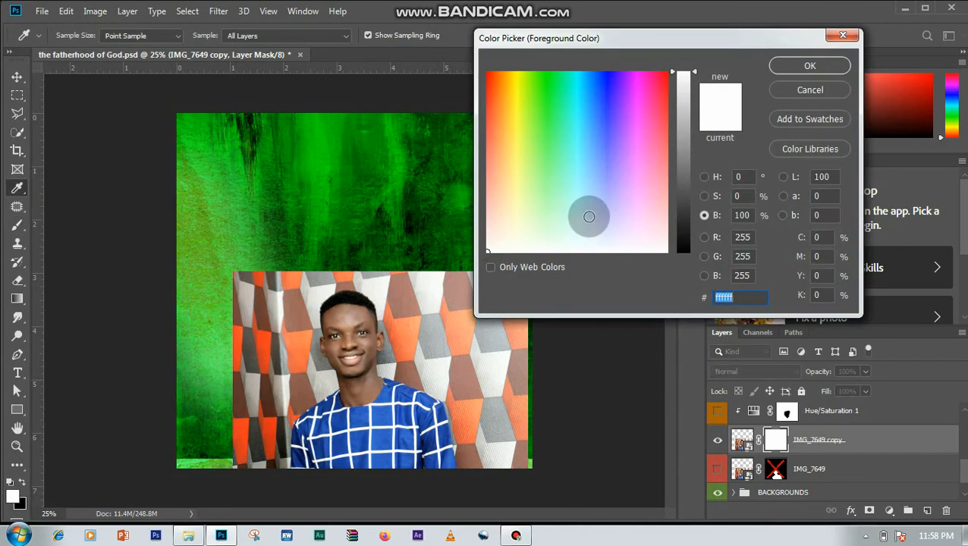
{"action": "left_click_drag", "start_coordinate": [688, 77], "coordinate": [696, 72]}
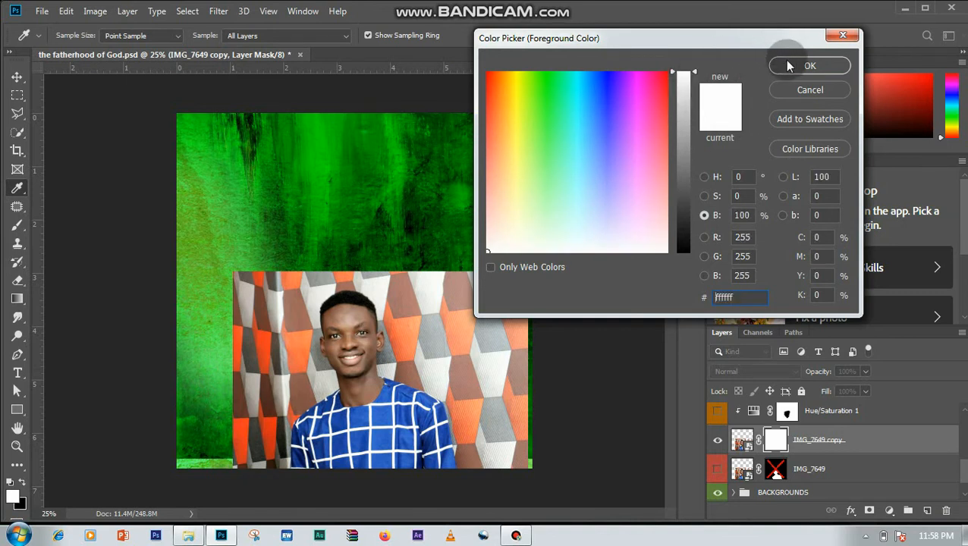
{"action": "left_click_drag", "start_coordinate": [683, 237], "coordinate": [682, 280]}
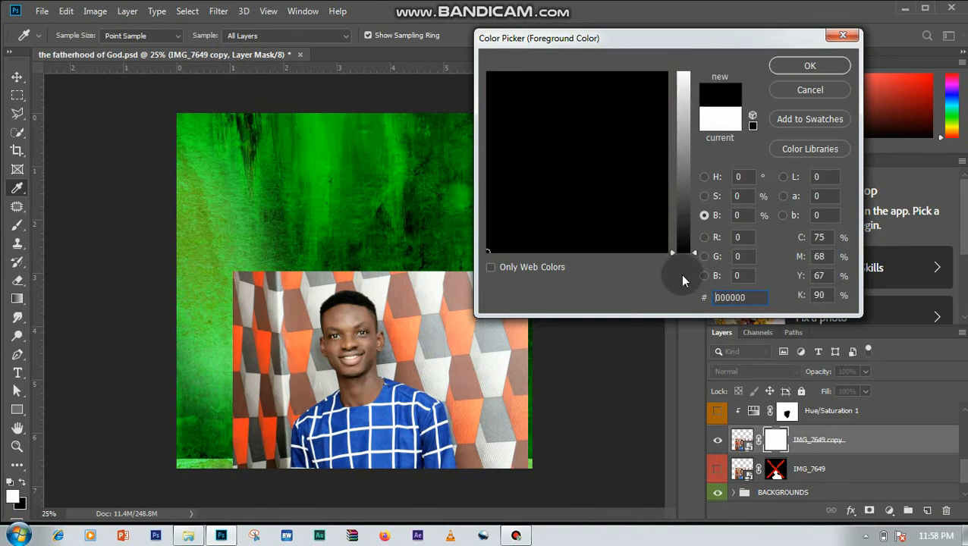
{"action": "left_click", "coordinate": [819, 67]}
{"action": "key", "text": "b"}
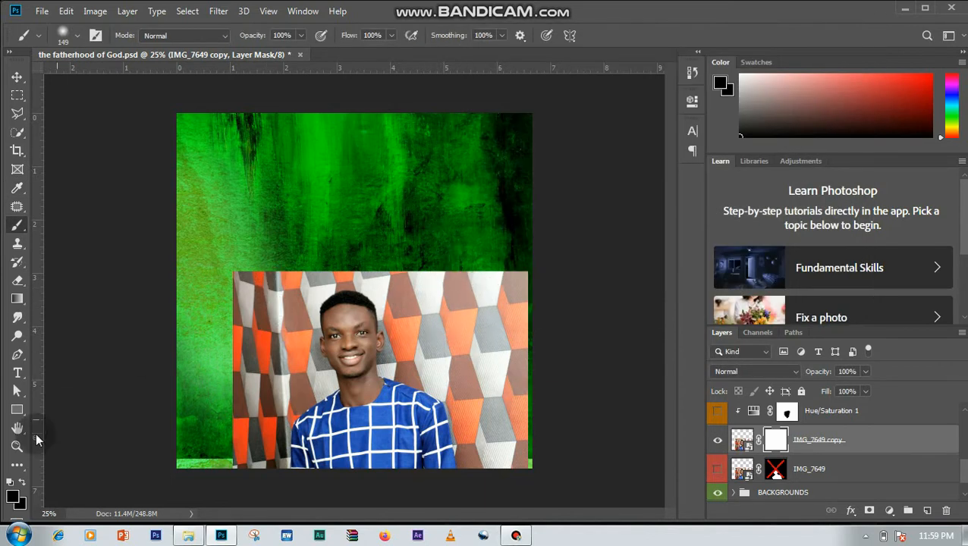
{"action": "left_click", "coordinate": [12, 497]}
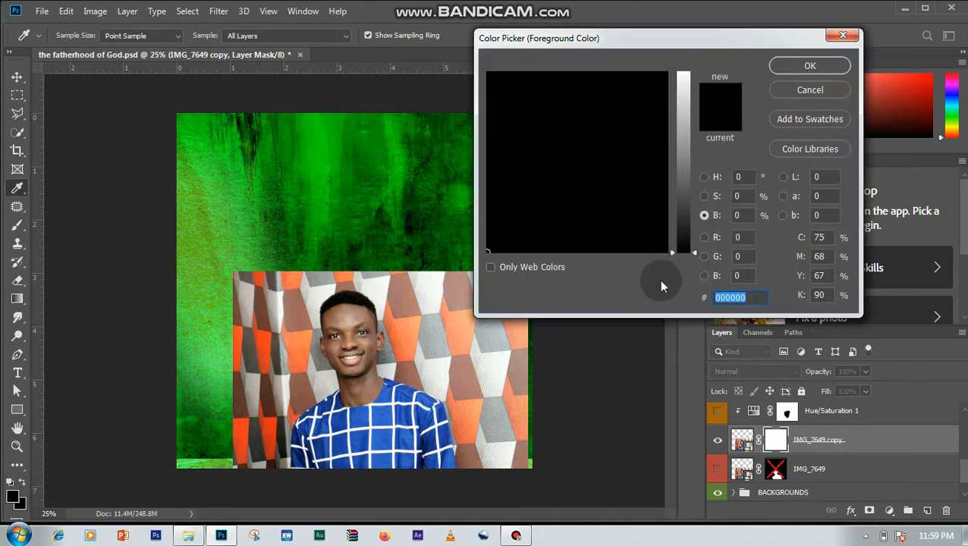
{"action": "left_click", "coordinate": [683, 254]}
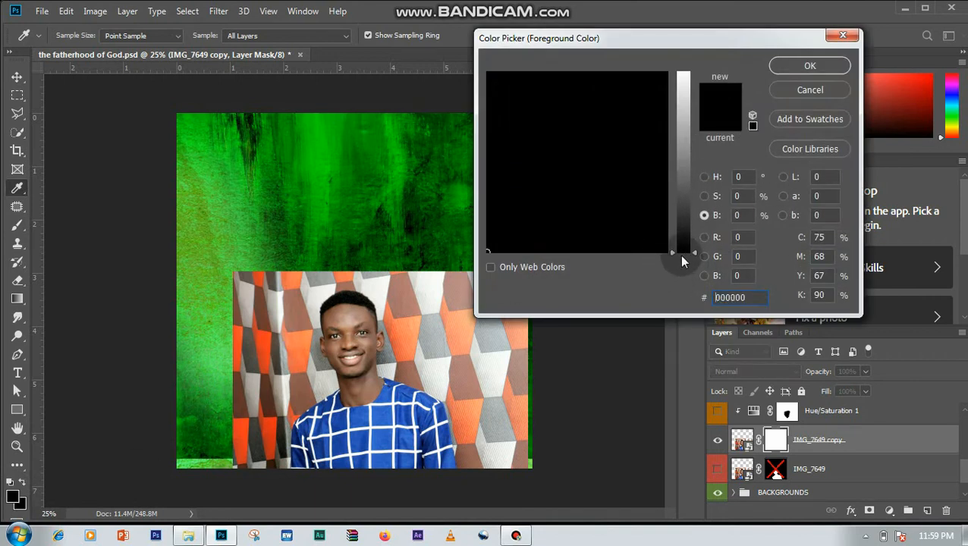
{"action": "left_click", "coordinate": [812, 69]}
- Paint black on the IMG_7649 copy mask with a 300 px soft brush to hide the patterned wall around the man
{"action": "left_click", "coordinate": [450, 324]}
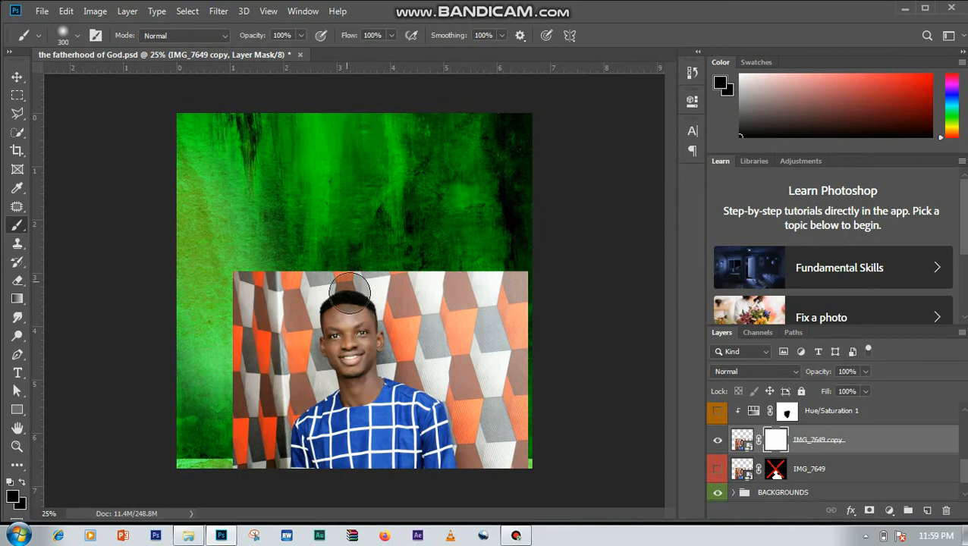
{"action": "mouse_move", "coordinate": [443, 293]}
{"action": "left_mouse_down"}
{"action": "mouse_move", "coordinate": [510, 453]}
{"action": "mouse_move", "coordinate": [500, 290]}
{"action": "mouse_move", "coordinate": [472, 252]}
{"action": "mouse_move", "coordinate": [454, 258]}
{"action": "mouse_move", "coordinate": [512, 277]}
{"action": "mouse_move", "coordinate": [528, 364]}
{"action": "mouse_move", "coordinate": [522, 445]}
{"action": "mouse_move", "coordinate": [509, 477]}
{"action": "mouse_move", "coordinate": [449, 320]}
{"action": "mouse_move", "coordinate": [395, 258]}
{"action": "mouse_move", "coordinate": [509, 280]}
{"action": "mouse_move", "coordinate": [548, 299]}
{"action": "mouse_move", "coordinate": [512, 276]}
{"action": "mouse_move", "coordinate": [521, 275]}
{"action": "mouse_move", "coordinate": [538, 335]}
{"action": "mouse_move", "coordinate": [485, 260]}
{"action": "mouse_move", "coordinate": [302, 271]}
{"action": "mouse_move", "coordinate": [243, 301]}
{"action": "mouse_move", "coordinate": [226, 316]}
{"action": "mouse_move", "coordinate": [250, 383]}
{"action": "mouse_move", "coordinate": [240, 467]}
{"action": "mouse_move", "coordinate": [259, 390]}
{"action": "mouse_move", "coordinate": [258, 235]}
{"action": "mouse_move", "coordinate": [227, 326]}
{"action": "mouse_move", "coordinate": [233, 365]}
{"action": "mouse_move", "coordinate": [272, 203]}
{"action": "mouse_move", "coordinate": [248, 285]}
{"action": "mouse_move", "coordinate": [273, 296]}
{"action": "mouse_move", "coordinate": [284, 392]}
{"action": "mouse_move", "coordinate": [249, 473]}
{"action": "mouse_move", "coordinate": [212, 407]}
{"action": "mouse_move", "coordinate": [234, 499]}
{"action": "mouse_move", "coordinate": [248, 446]}
{"action": "mouse_move", "coordinate": [260, 446]}
{"action": "mouse_move", "coordinate": [262, 475]}
{"action": "mouse_move", "coordinate": [298, 283]}
{"action": "mouse_move", "coordinate": [298, 392]}
{"action": "mouse_move", "coordinate": [282, 270]}
{"action": "mouse_move", "coordinate": [339, 227]}
{"action": "mouse_move", "coordinate": [408, 298]}
{"action": "mouse_move", "coordinate": [443, 391]}
{"action": "mouse_move", "coordinate": [451, 384]}
{"action": "mouse_move", "coordinate": [499, 429]}
{"action": "mouse_move", "coordinate": [522, 471]}
{"action": "mouse_move", "coordinate": [497, 300]}
{"action": "mouse_move", "coordinate": [501, 475]}
{"action": "mouse_move", "coordinate": [467, 448]}
{"action": "mouse_move", "coordinate": [492, 471]}
{"action": "left_mouse_up"}
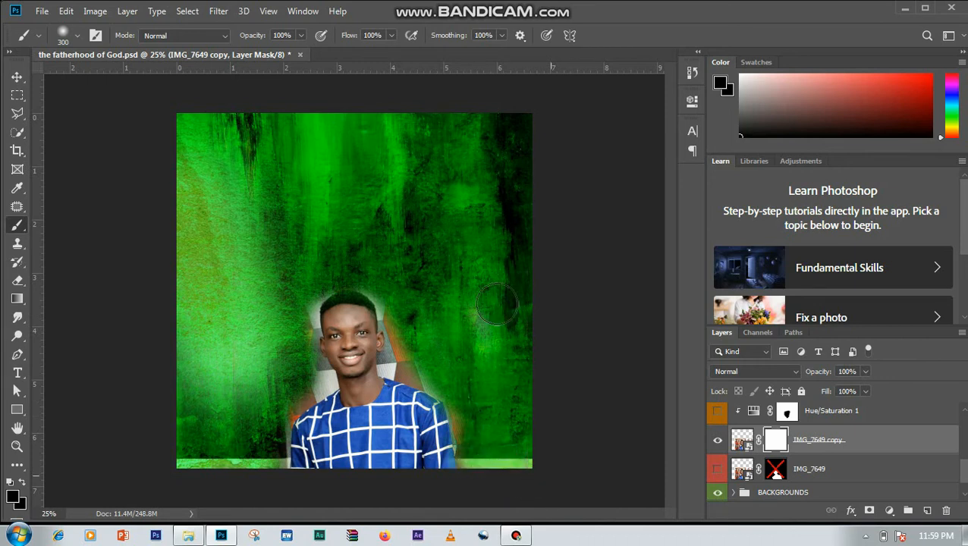
- Refine the IMG_7649 copy mask with a smaller black soft brush around the head and neck, comparing the layer off and on
{"action": "mouse_move", "coordinate": [497, 306]}
{"action": "left_mouse_down"}
{"action": "mouse_move", "coordinate": [415, 358]}
{"action": "mouse_move", "coordinate": [359, 362]}
{"action": "mouse_move", "coordinate": [373, 354]}
{"action": "mouse_move", "coordinate": [390, 367]}
{"action": "mouse_move", "coordinate": [394, 344]}
{"action": "mouse_move", "coordinate": [368, 283]}
{"action": "left_mouse_up"}
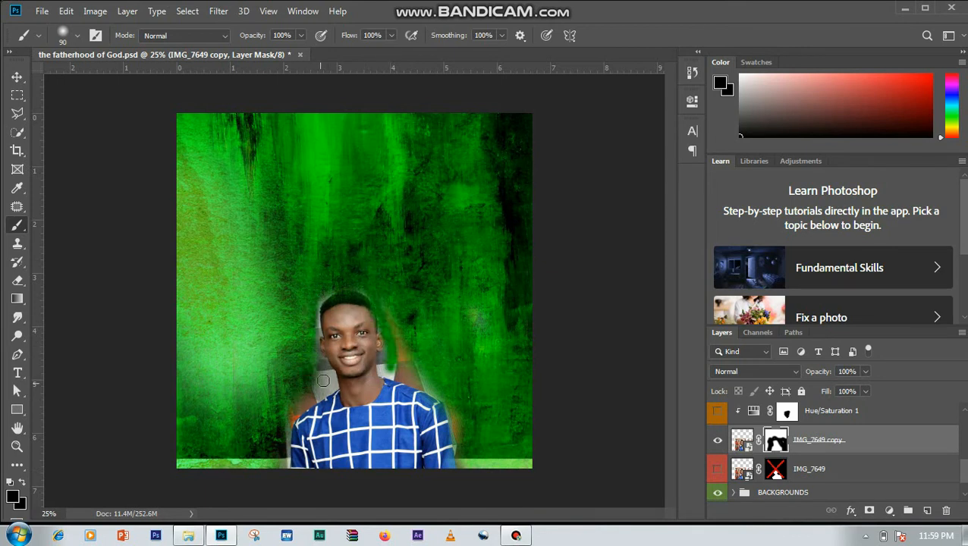
{"action": "left_click_drag", "start_coordinate": [309, 375], "coordinate": [313, 347]}
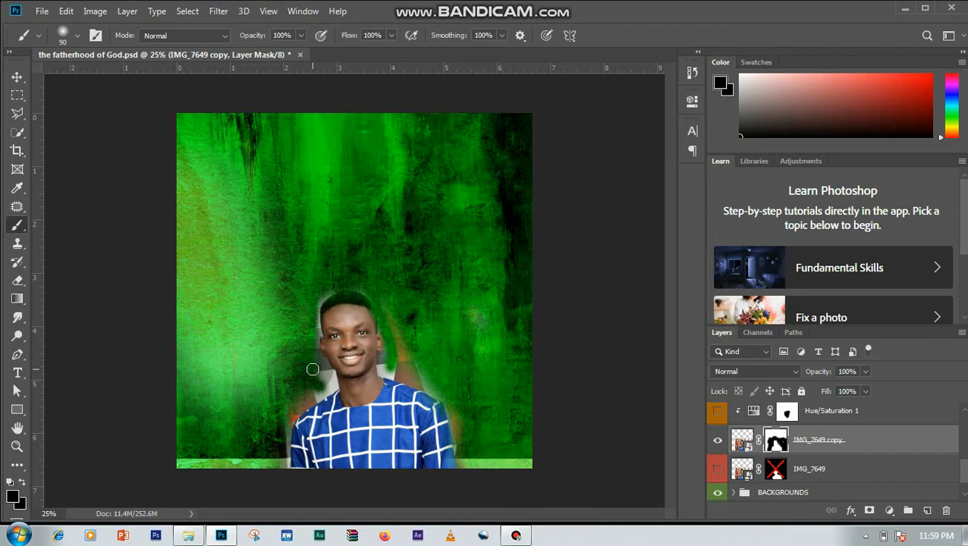
{"action": "left_click", "coordinate": [718, 442]}
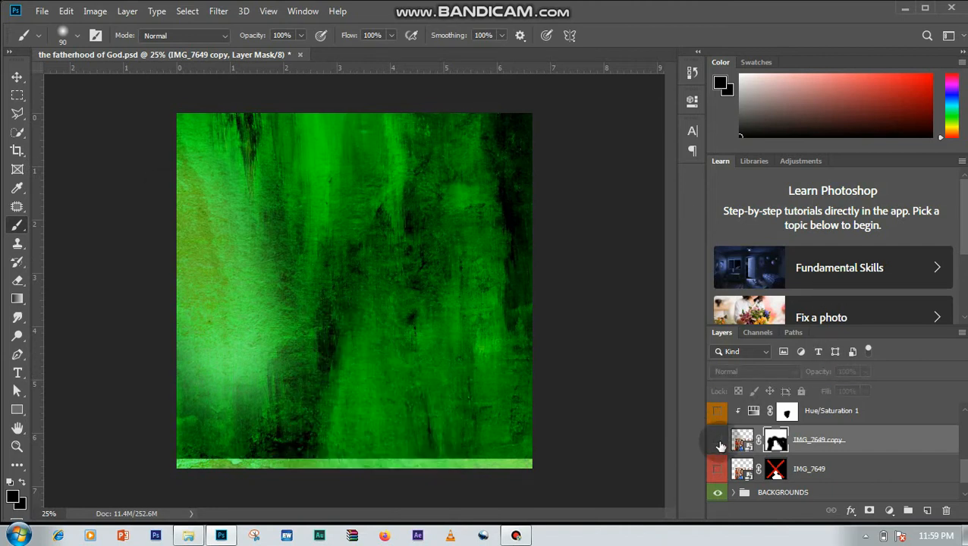
{"action": "left_click", "coordinate": [718, 442]}
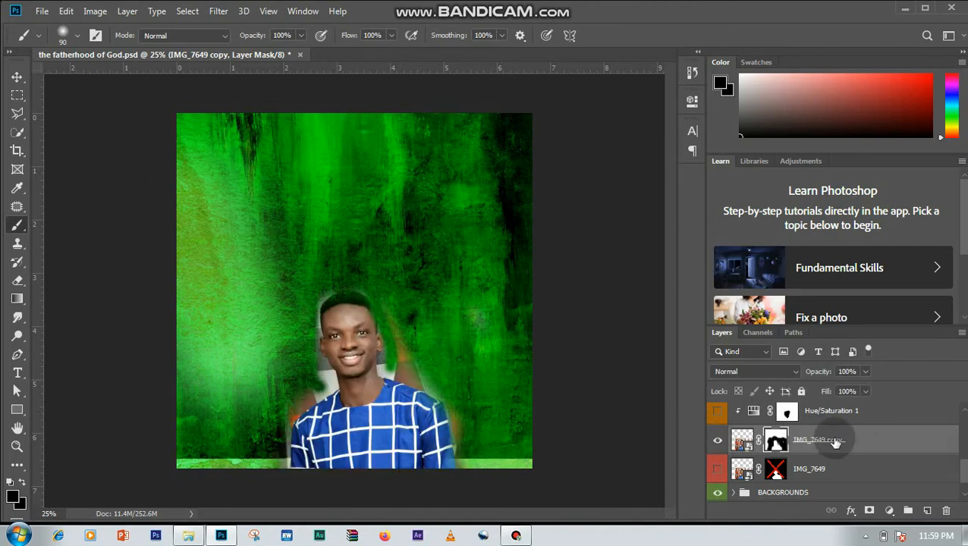
- Delete the IMG_7649 copy layer, then show the original IMG_7649 layer with its layer mask enabled
{"action": "key", "text": "Delete"}
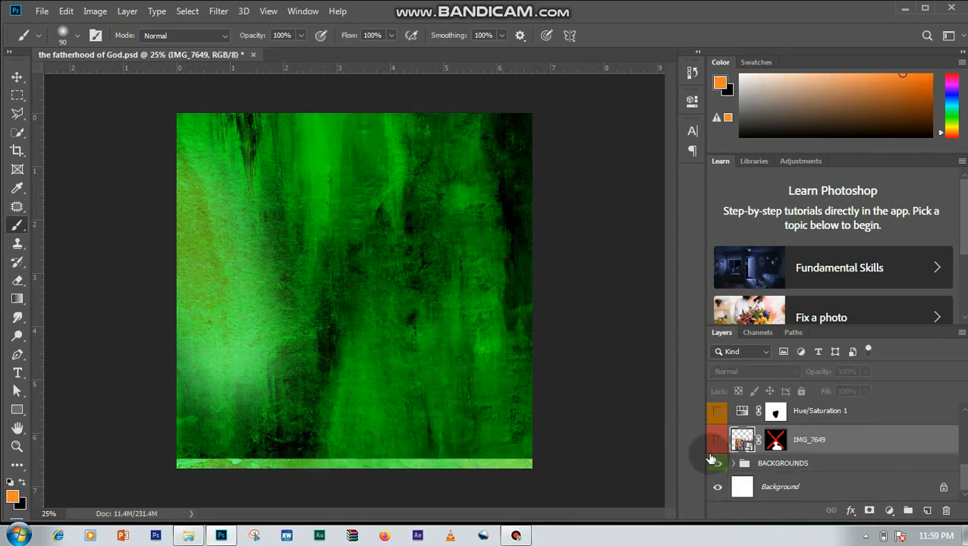
{"action": "left_click", "coordinate": [719, 441]}
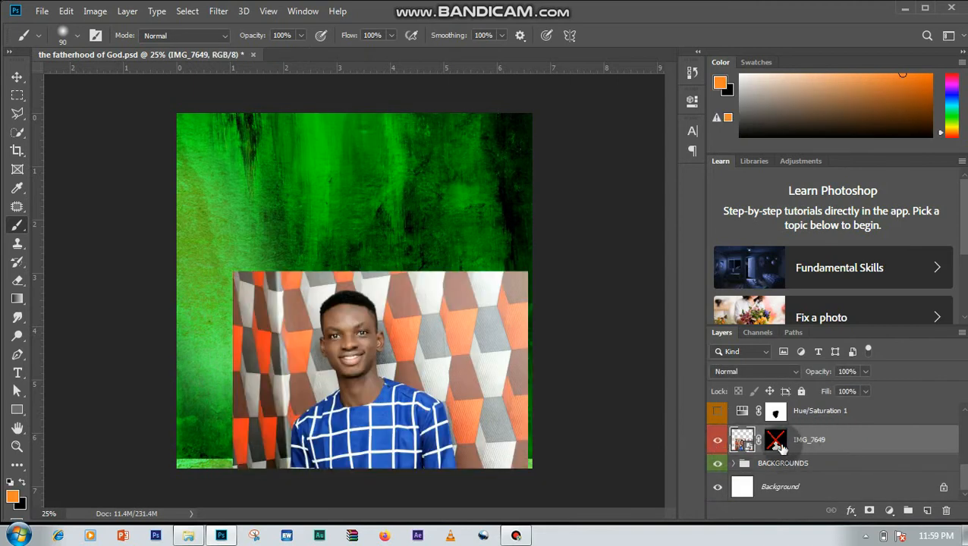
{"action": "right_click", "coordinate": [775, 443]}
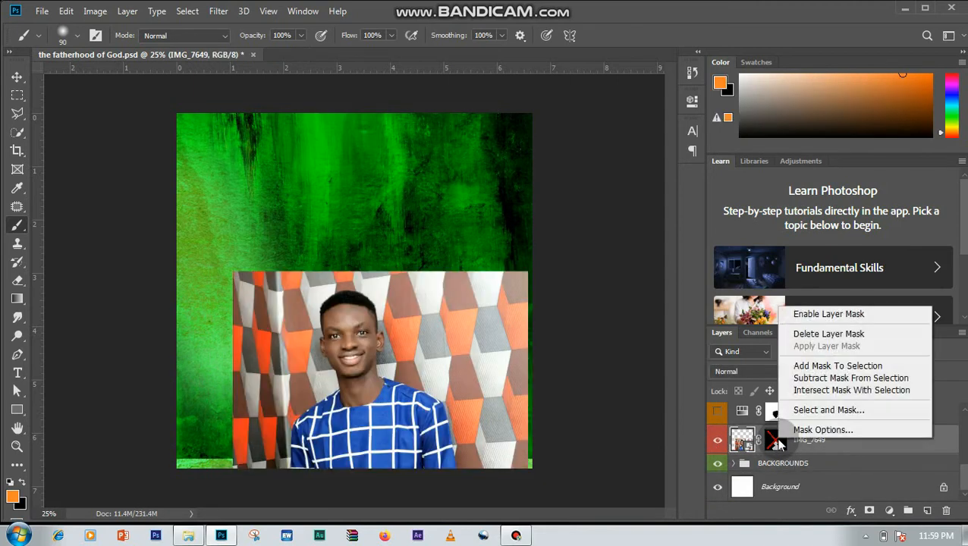
{"action": "left_click", "coordinate": [806, 316]}
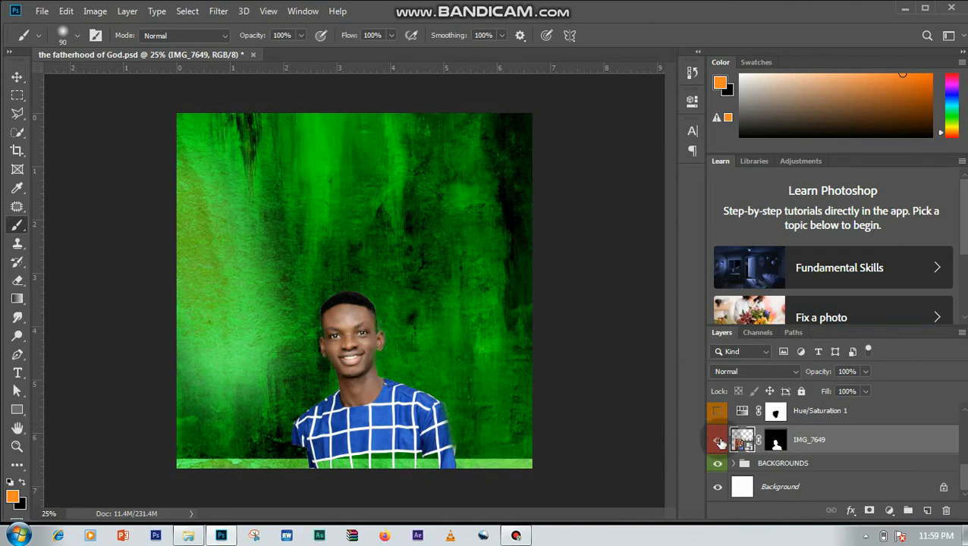
{"action": "left_click", "coordinate": [718, 441]}
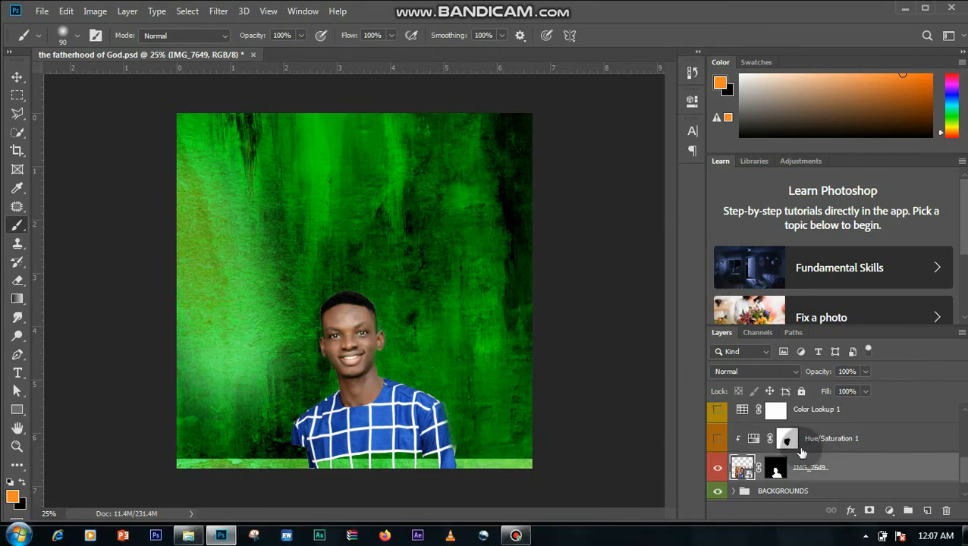
- Compare the portrait with the Hue/Saturation 1 layer on and off to examine its effect on the shirt
{"action": "left_click", "coordinate": [748, 446]}
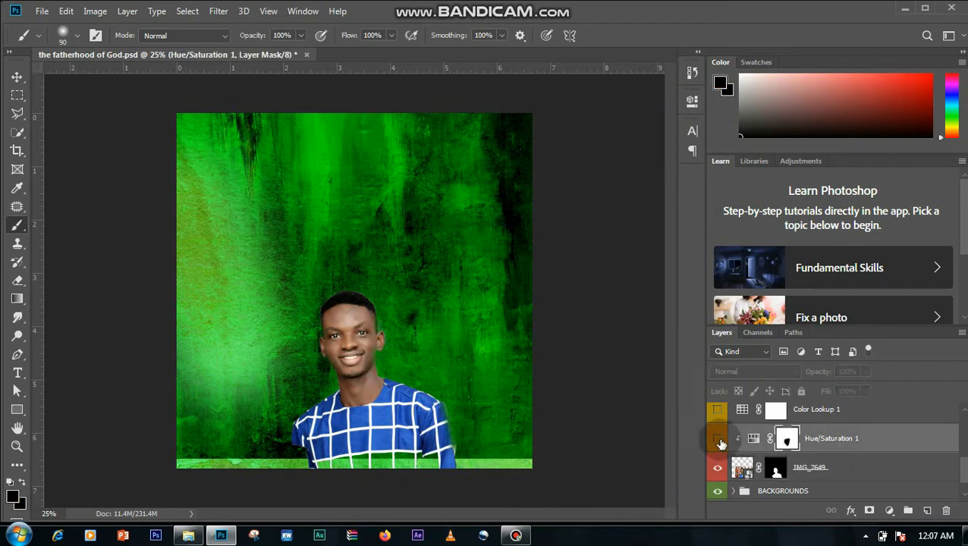
{"action": "left_click", "coordinate": [720, 441]}
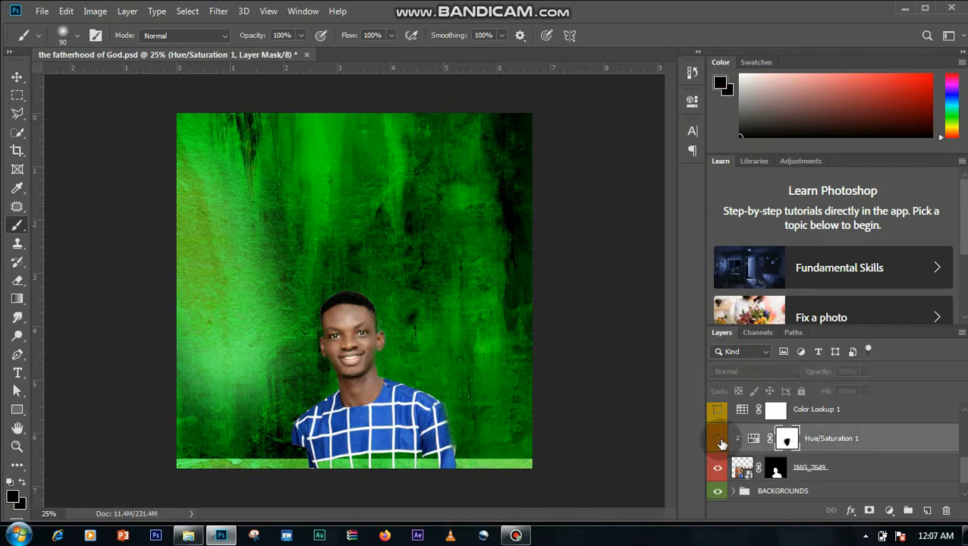
{"action": "left_click", "coordinate": [720, 440]}
{"action": "left_click", "coordinate": [720, 441]}
{"action": "left_click", "coordinate": [720, 441]}
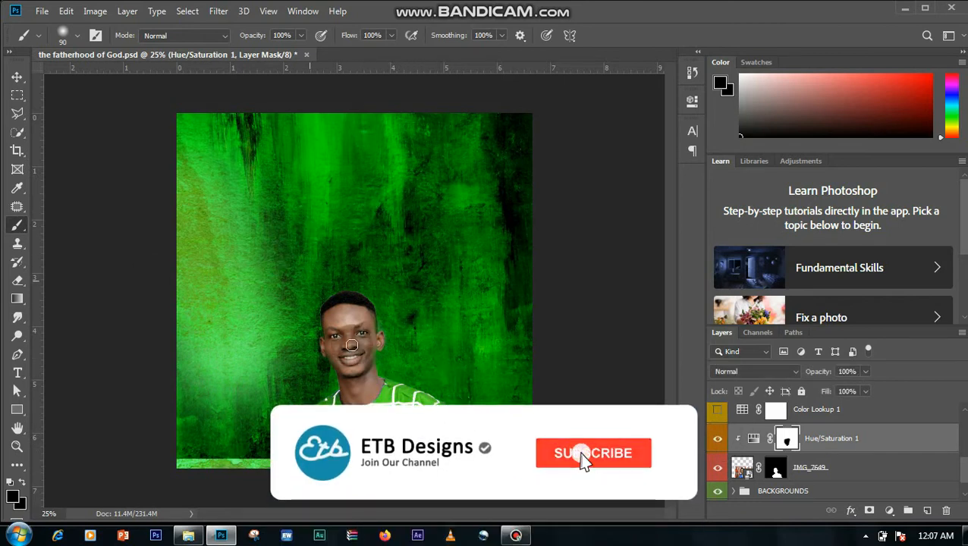
{"action": "left_click", "coordinate": [715, 441]}
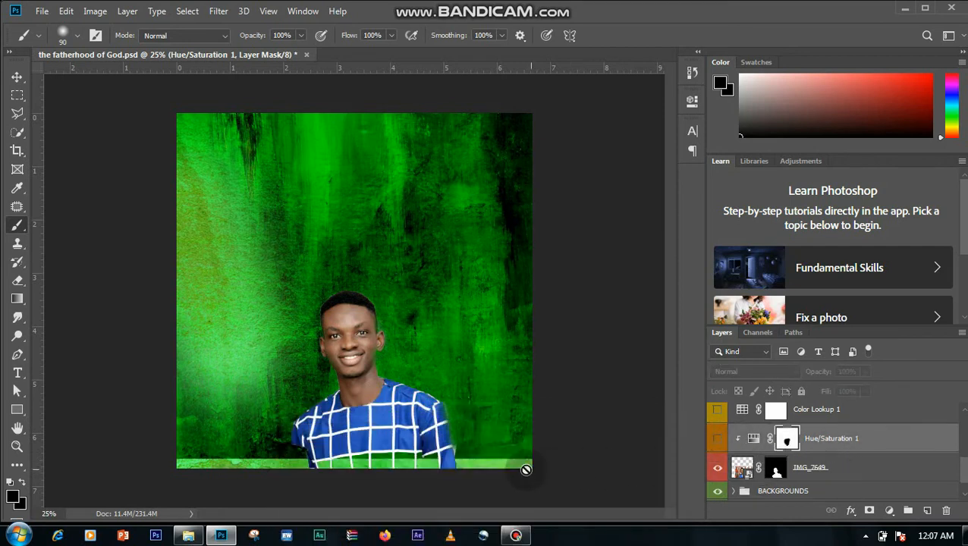
{"action": "left_click", "coordinate": [717, 440]}
{"action": "left_click", "coordinate": [717, 440]}
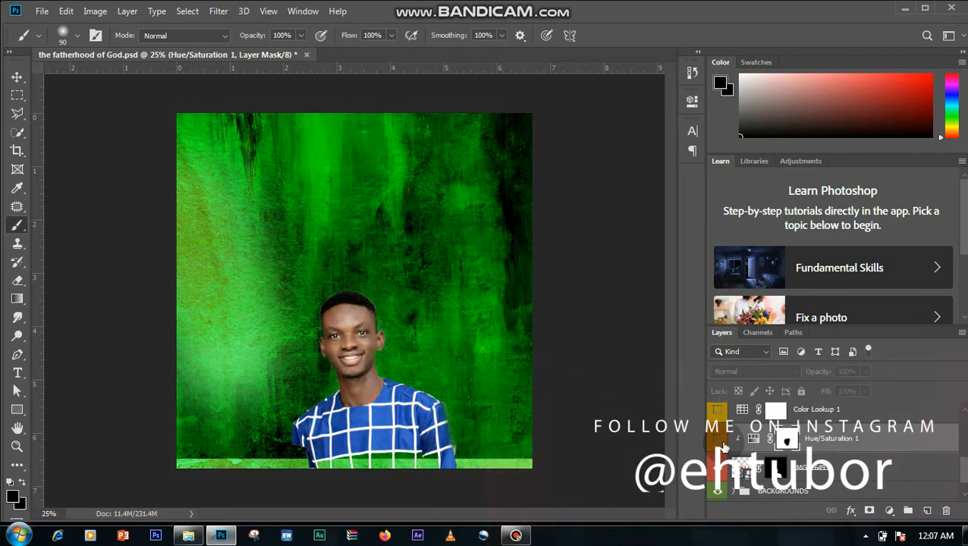
{"action": "left_click", "coordinate": [717, 440]}
{"action": "left_click", "coordinate": [718, 441]}
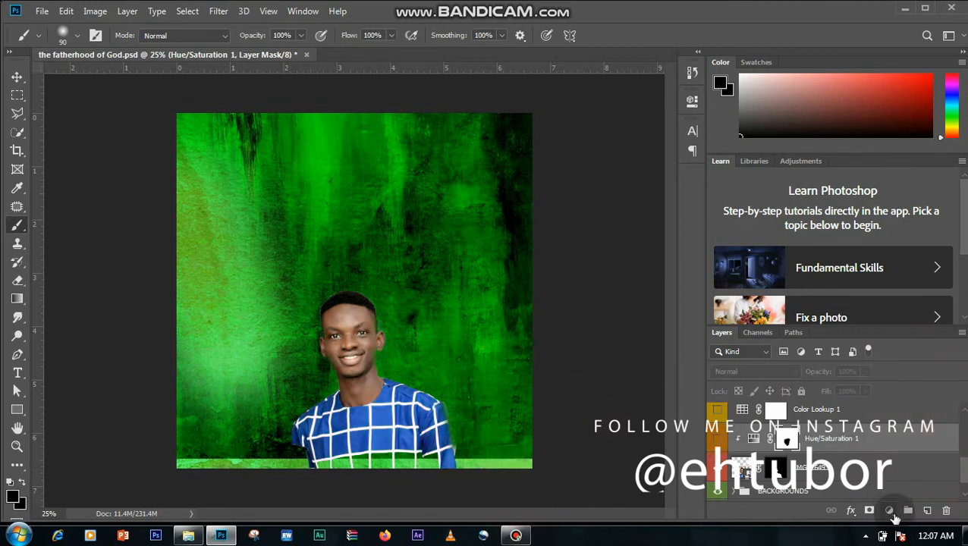
- Add a new Hue/Saturation adjustment layer above Hue/Saturation 1 and set its Hue to -65
{"action": "left_click", "coordinate": [893, 514]}
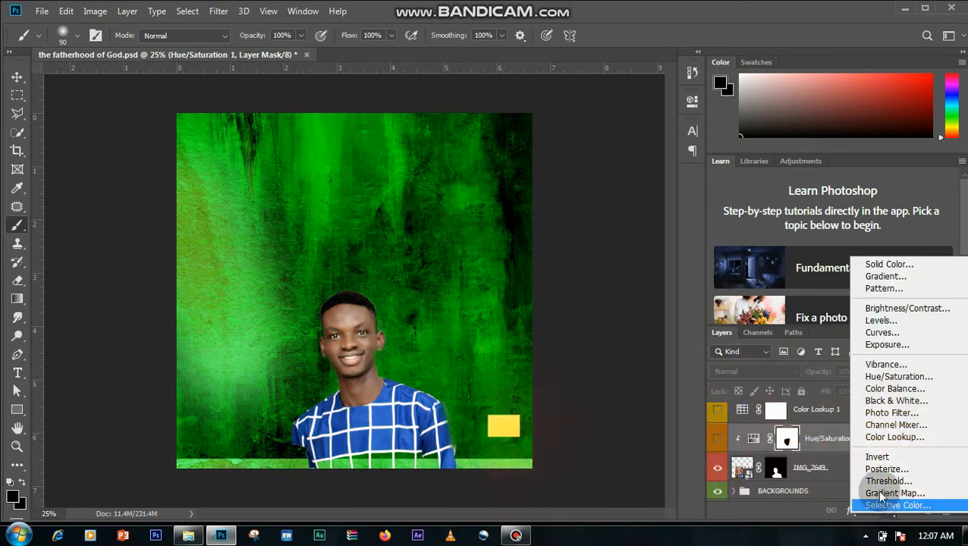
{"action": "left_click", "coordinate": [900, 377]}
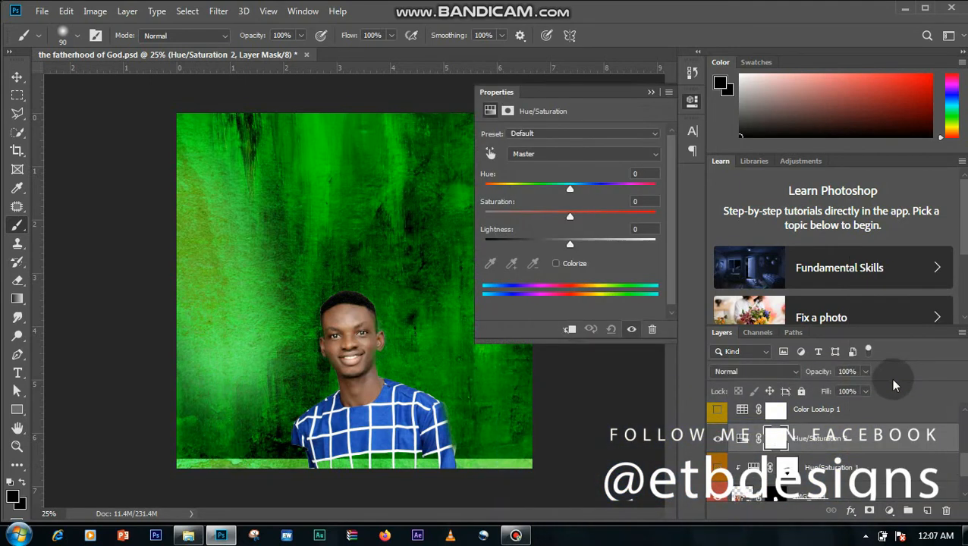
{"action": "left_click_drag", "start_coordinate": [571, 188], "coordinate": [522, 231]}
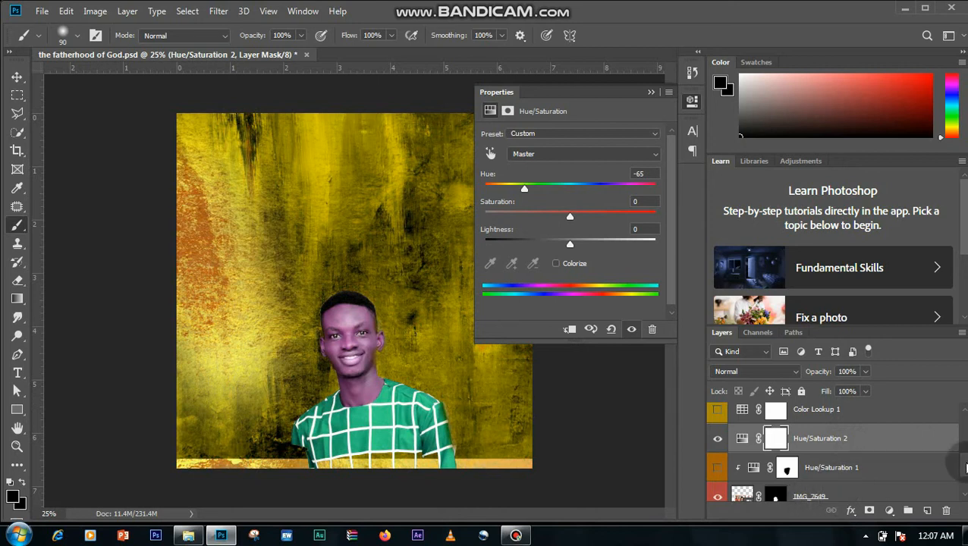
- Check the IMG_7649 layer off and on, then move Hue/Saturation 2 directly above it, beneath Hue/Saturation 1
{"action": "scroll", "coordinate": [966, 469], "scroll_direction": "down", "scroll_amount": 1}
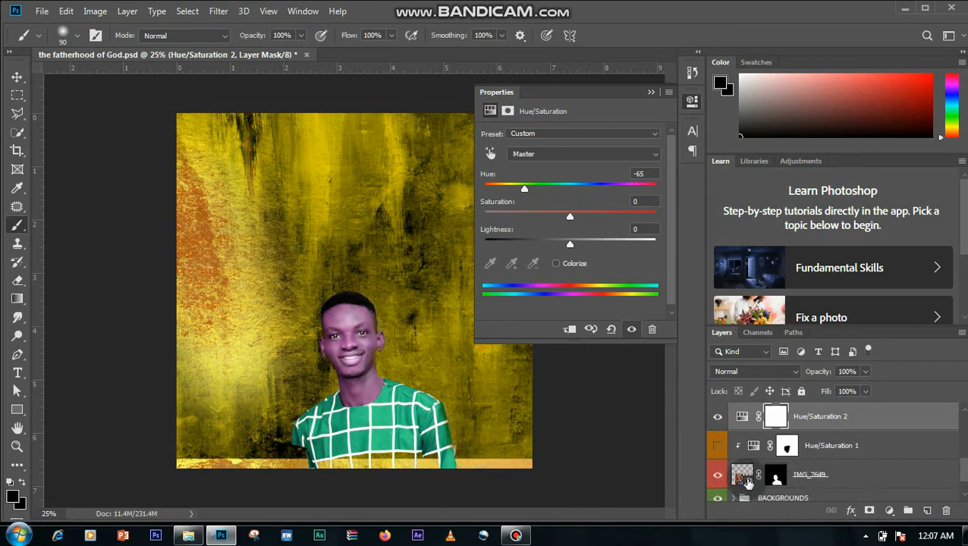
{"action": "left_click", "coordinate": [835, 477]}
{"action": "left_click", "coordinate": [717, 475]}
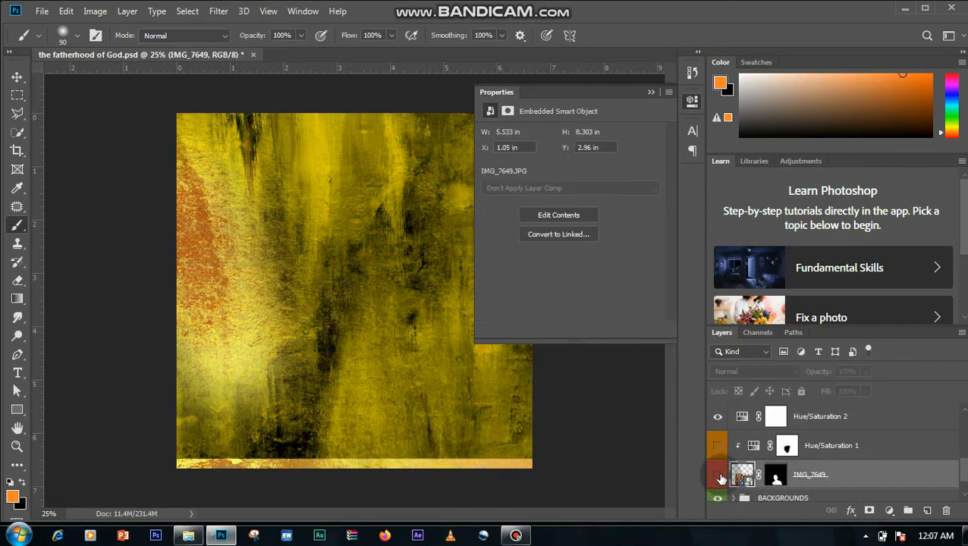
{"action": "left_click", "coordinate": [717, 475]}
{"action": "left_click_drag", "start_coordinate": [880, 427], "coordinate": [882, 457]}
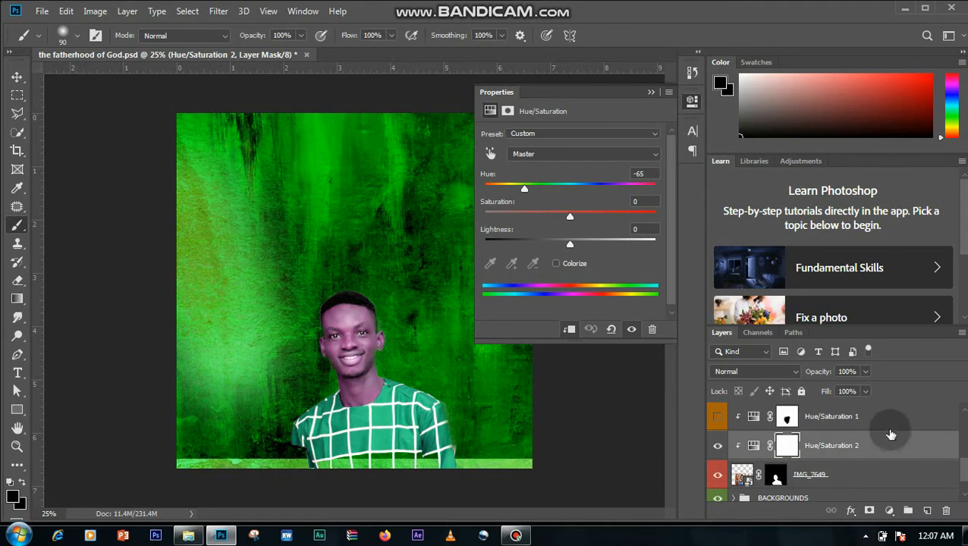
- Release the clipping mask on Hue/Saturation 2, then clip it to the IMG_7649 layer again
{"action": "right_click", "coordinate": [895, 449]}
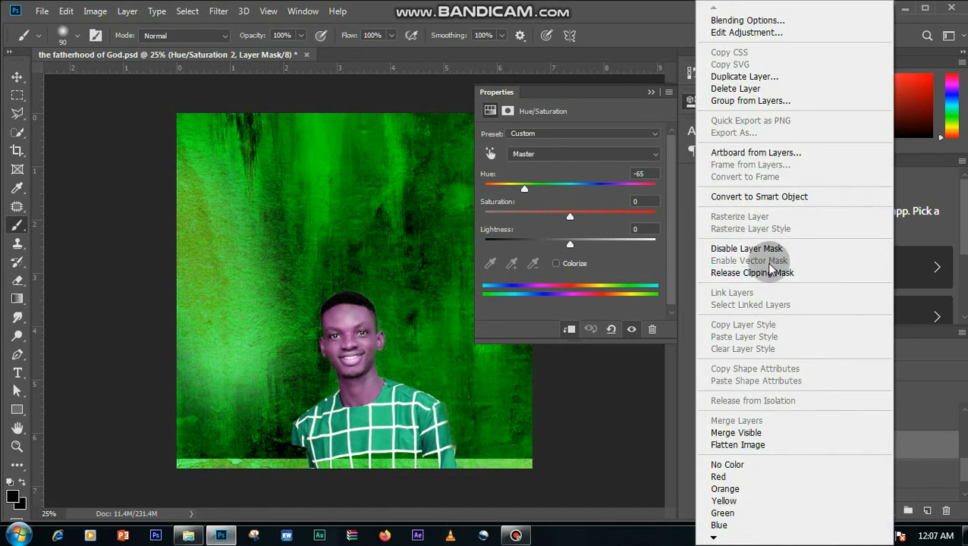
{"action": "left_click", "coordinate": [766, 272]}
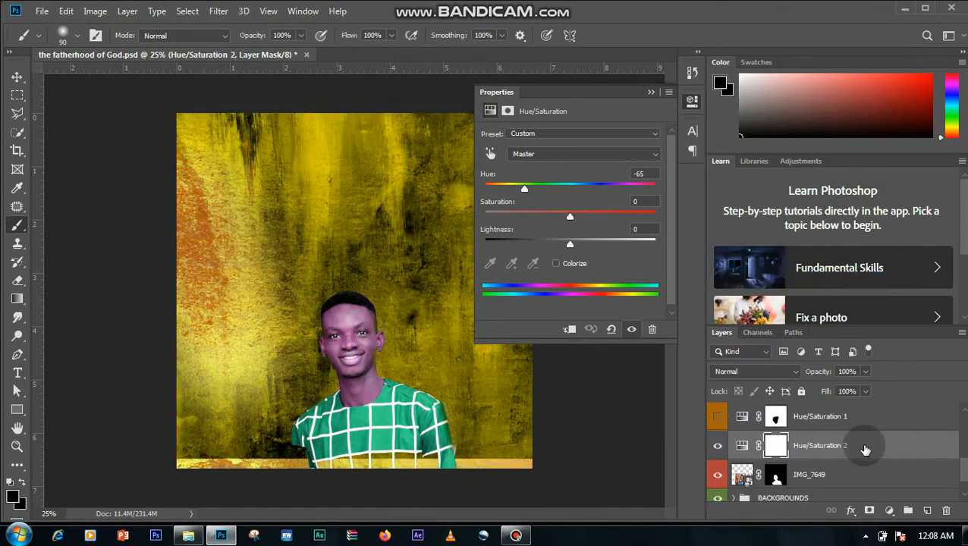
{"action": "right_click", "coordinate": [865, 450]}
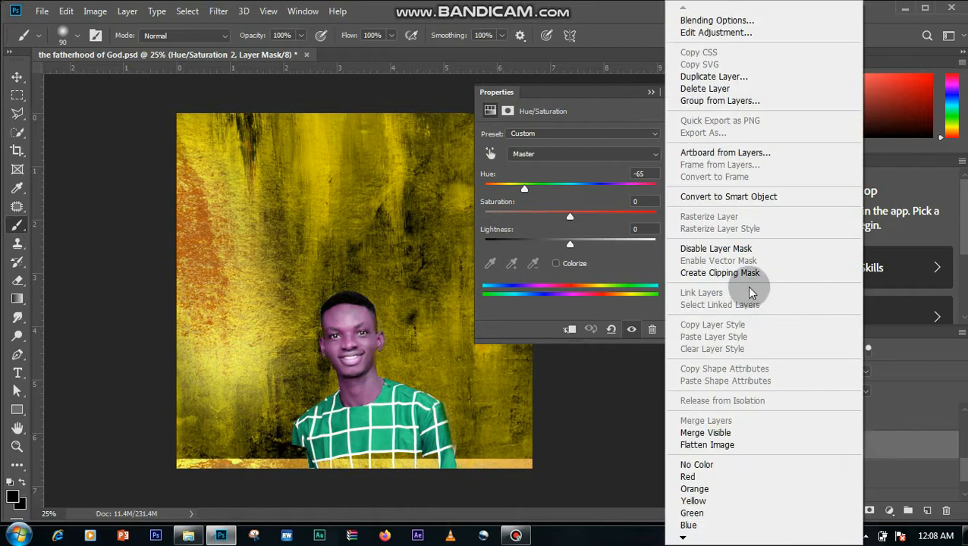
{"action": "left_click", "coordinate": [715, 272]}
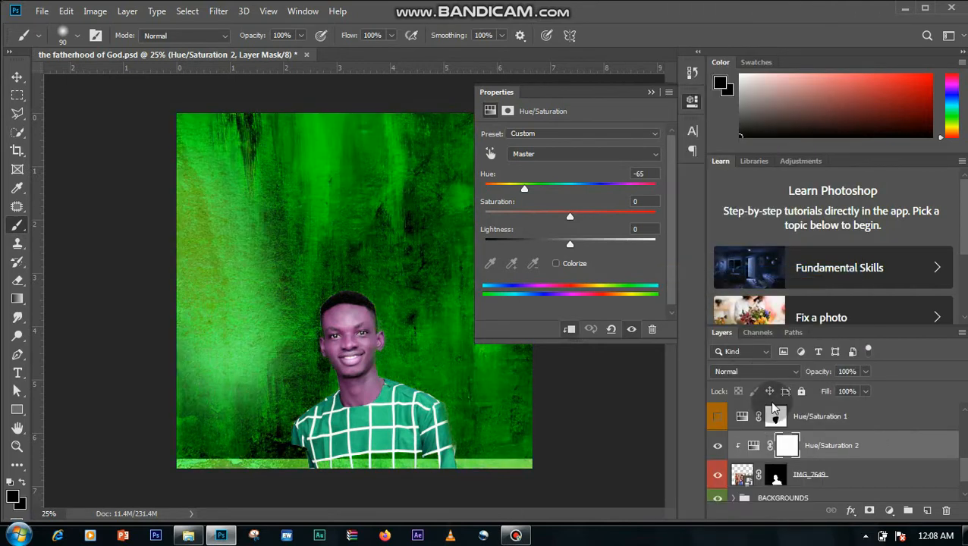
{"action": "left_click", "coordinate": [717, 450]}
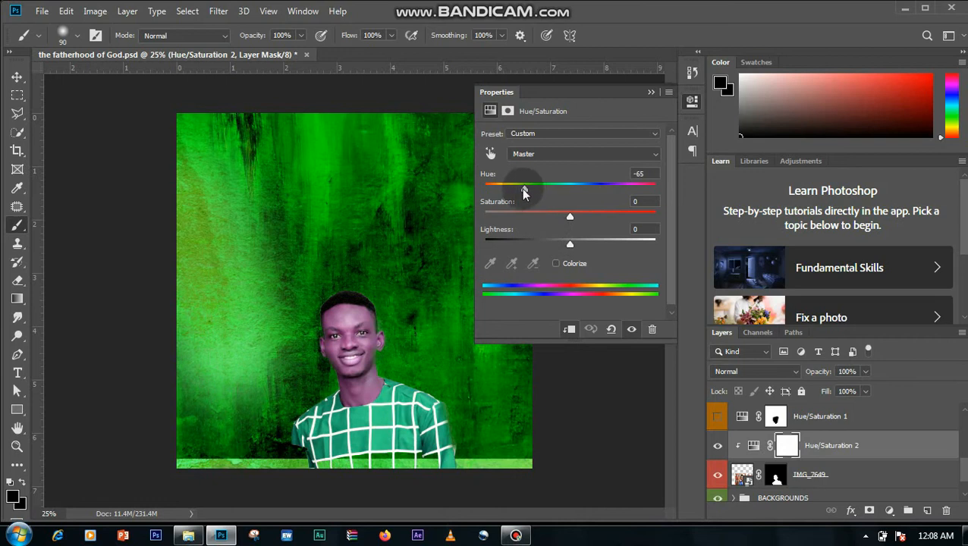
- Set the Hue of Hue/Saturation 2 to -102 and paint black on its mask over the man's face and neck
{"action": "left_click_drag", "start_coordinate": [527, 194], "coordinate": [513, 213]}
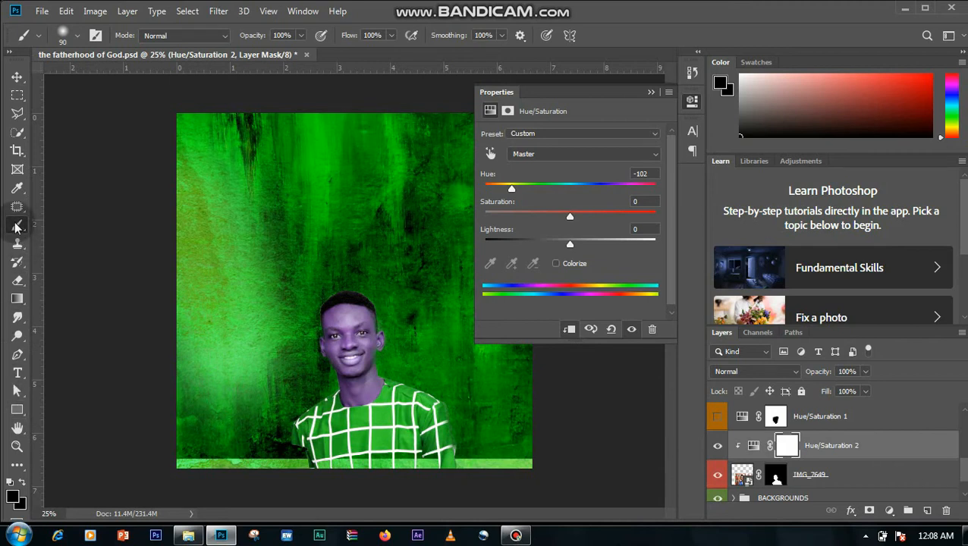
{"action": "left_click", "coordinate": [14, 499]}
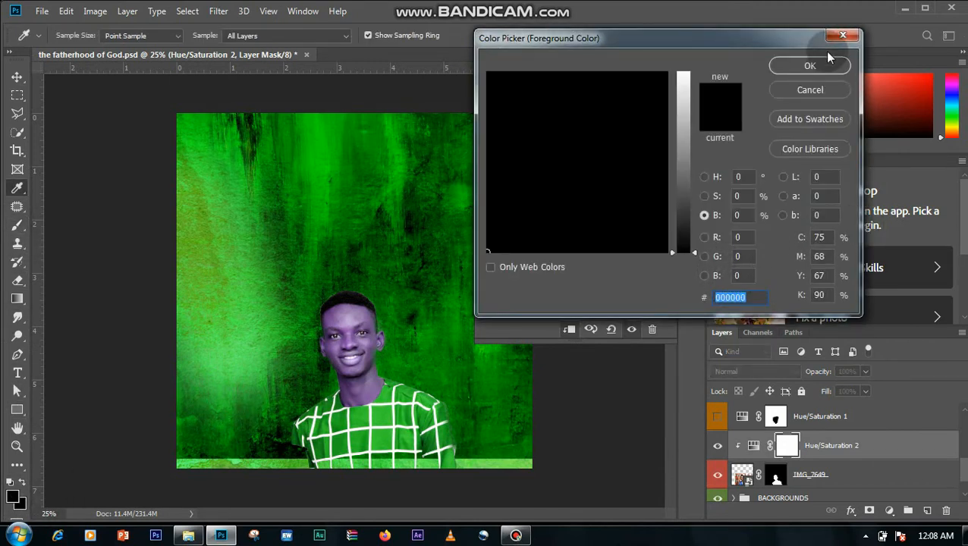
{"action": "left_click", "coordinate": [825, 65]}
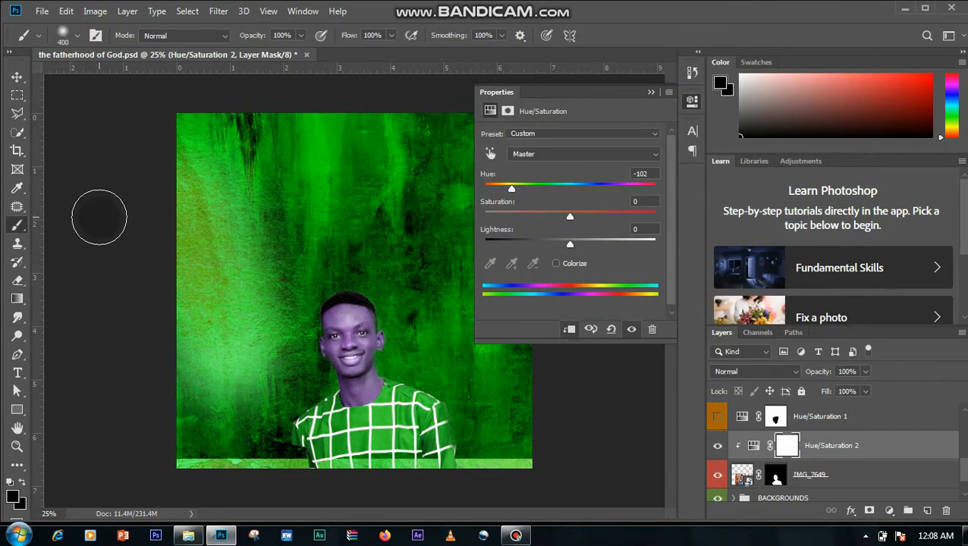
{"action": "mouse_move", "coordinate": [315, 316]}
{"action": "left_mouse_down"}
{"action": "mouse_move", "coordinate": [323, 298]}
{"action": "mouse_move", "coordinate": [339, 341]}
{"action": "left_mouse_up"}
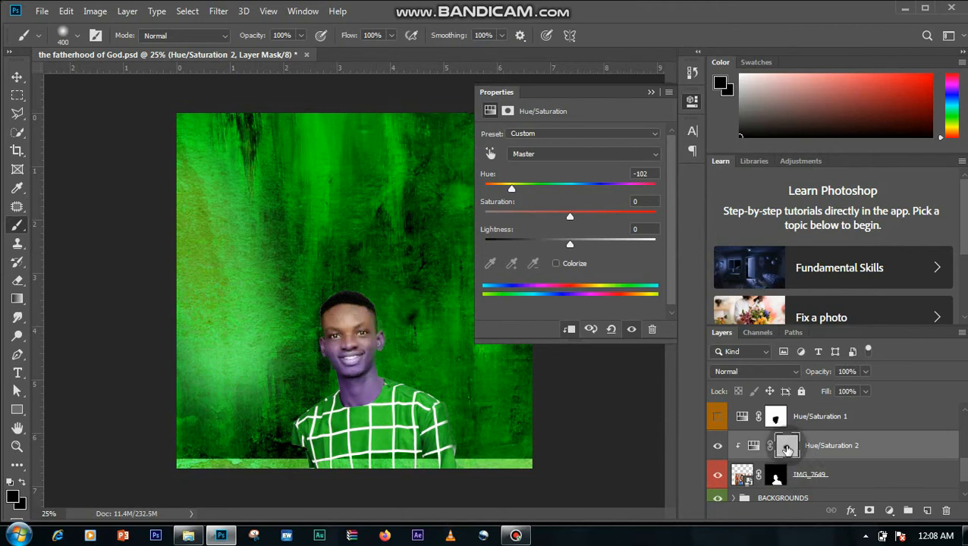
{"action": "mouse_move", "coordinate": [367, 331]}
{"action": "left_mouse_down"}
{"action": "mouse_move", "coordinate": [338, 358]}
{"action": "mouse_move", "coordinate": [354, 354]}
{"action": "mouse_move", "coordinate": [349, 370]}
{"action": "mouse_move", "coordinate": [359, 345]}
{"action": "left_mouse_up"}
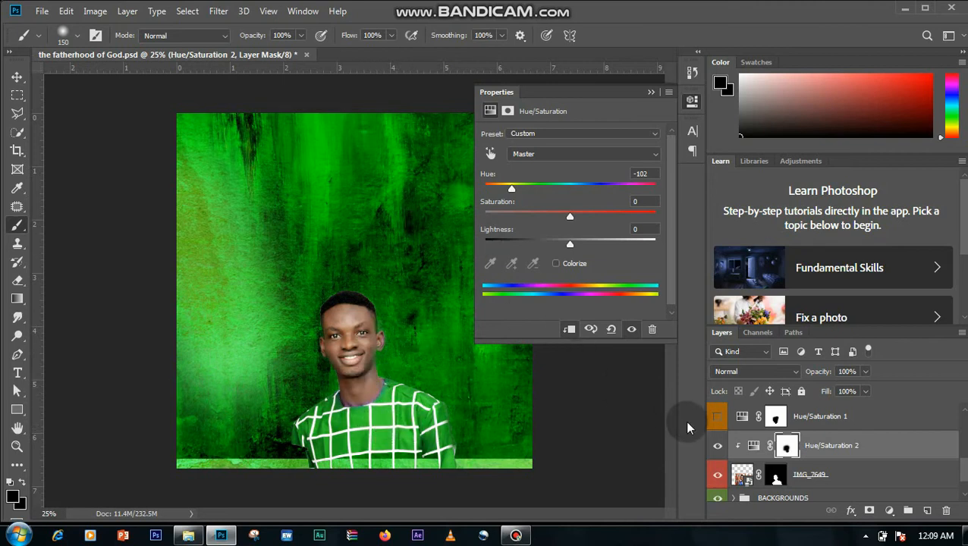
- Delete the Hue/Saturation 2 adjustment layer
{"action": "left_click", "coordinate": [818, 452]}
{"action": "key", "text": "Delete"}
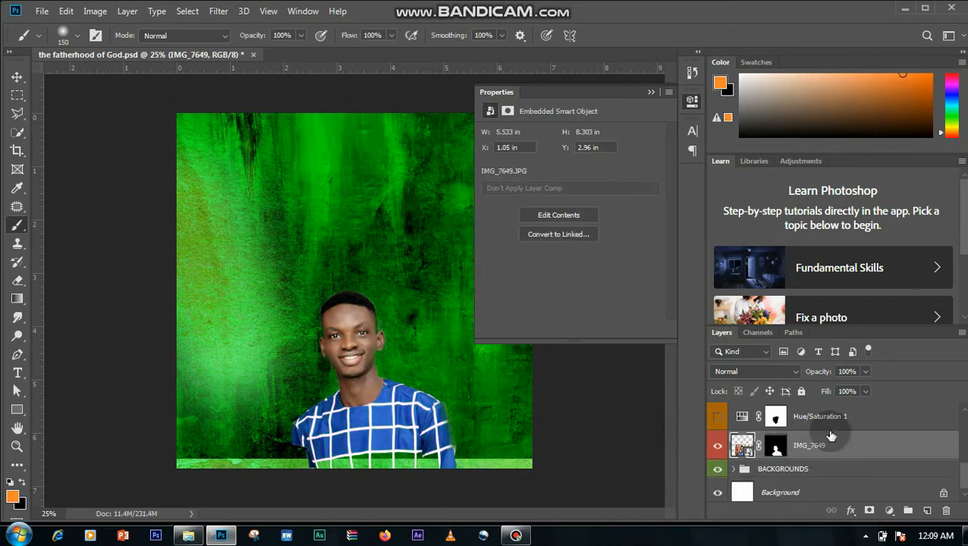
- Show the Hue/Saturation 1 layer and clip it to the IMG_7649 portrait layer
{"action": "left_click", "coordinate": [823, 417]}
{"action": "left_click", "coordinate": [717, 417]}
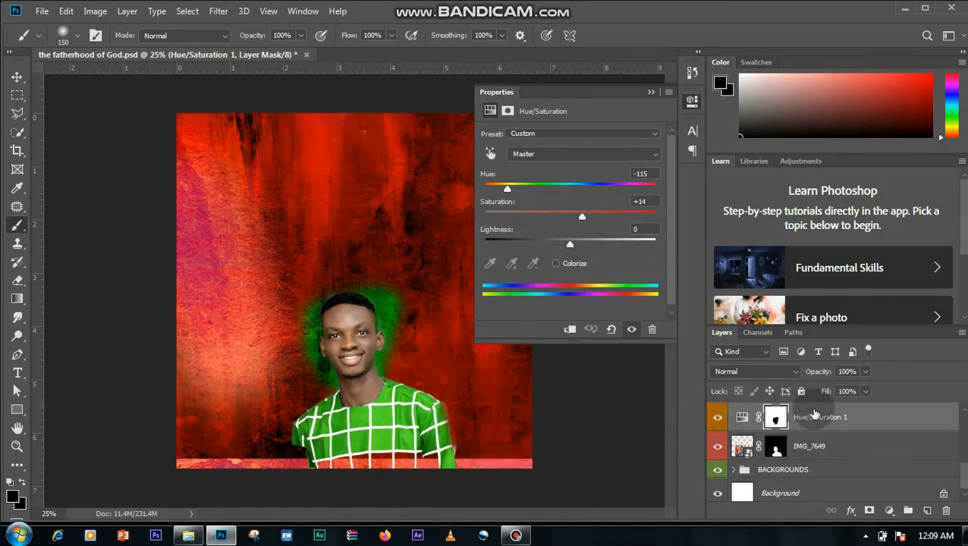
{"action": "right_click", "coordinate": [872, 416]}
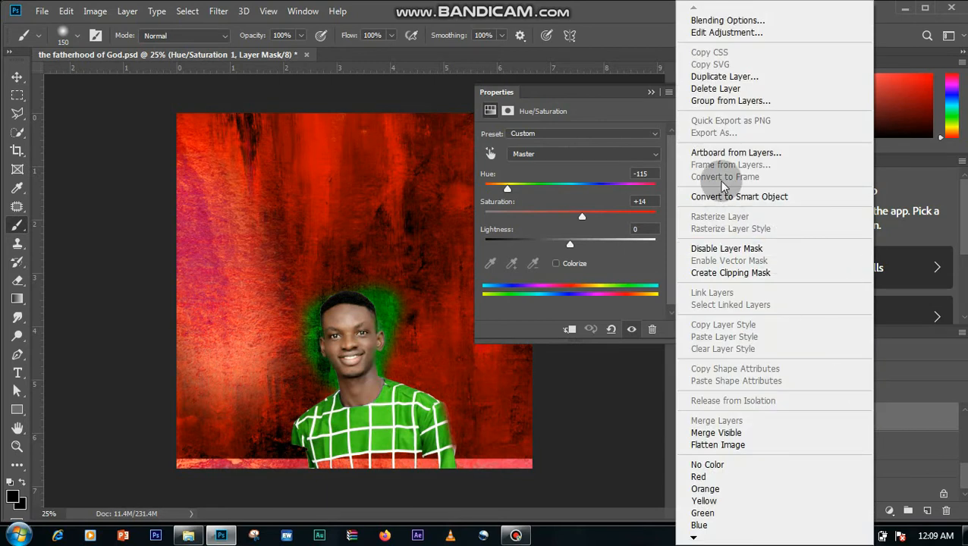
{"action": "left_click", "coordinate": [735, 272]}
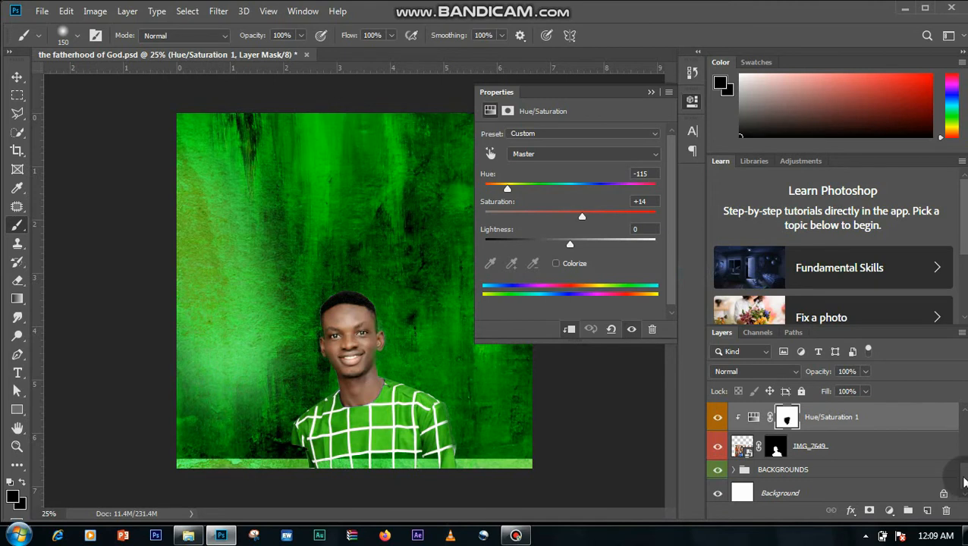
- Select the Color Lookup 1 adjustment layer, make it visible, collapse its properties and switch to the Move tool
{"action": "left_click_drag", "start_coordinate": [964, 478], "coordinate": [964, 470]}
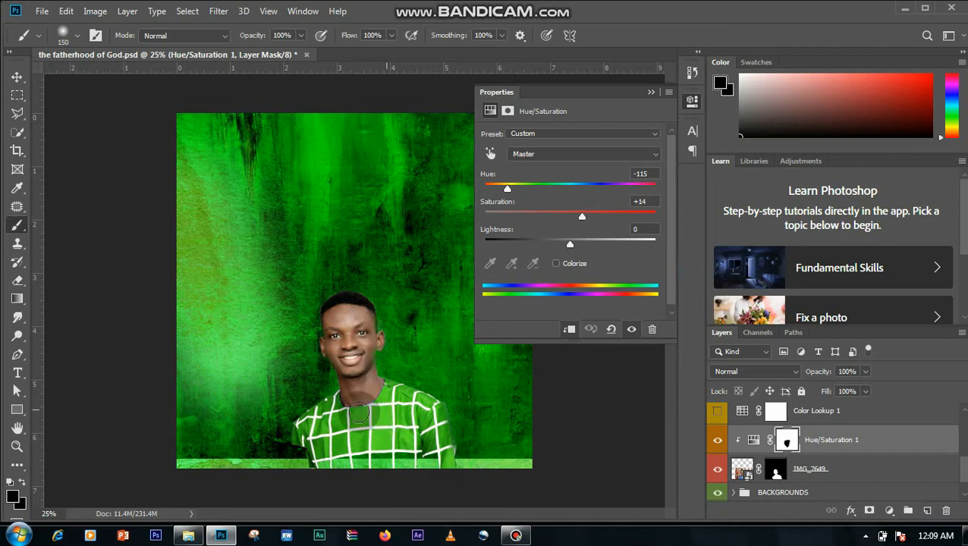
{"action": "left_click", "coordinate": [854, 419]}
{"action": "left_click_drag", "start_coordinate": [964, 467], "coordinate": [965, 465]}
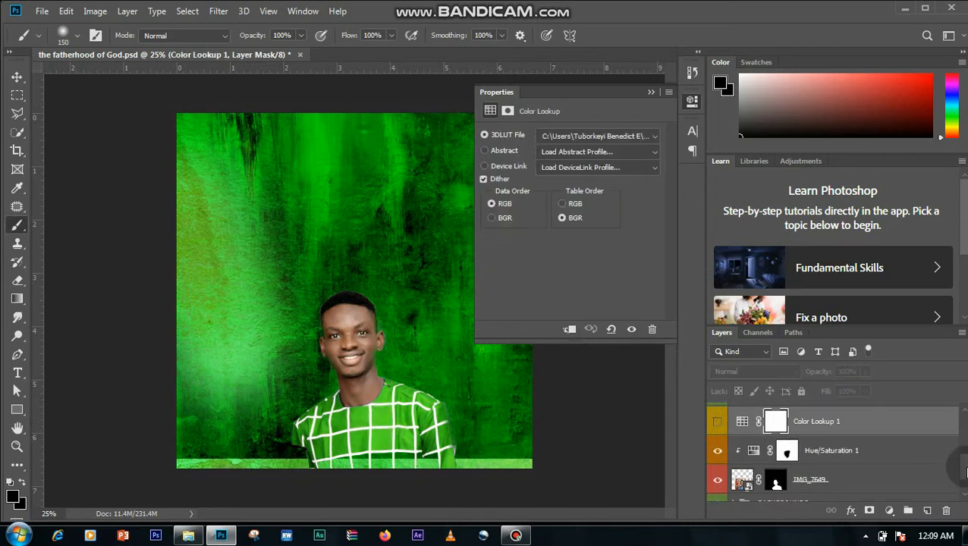
{"action": "left_click", "coordinate": [717, 422]}
{"action": "left_click", "coordinate": [650, 93]}
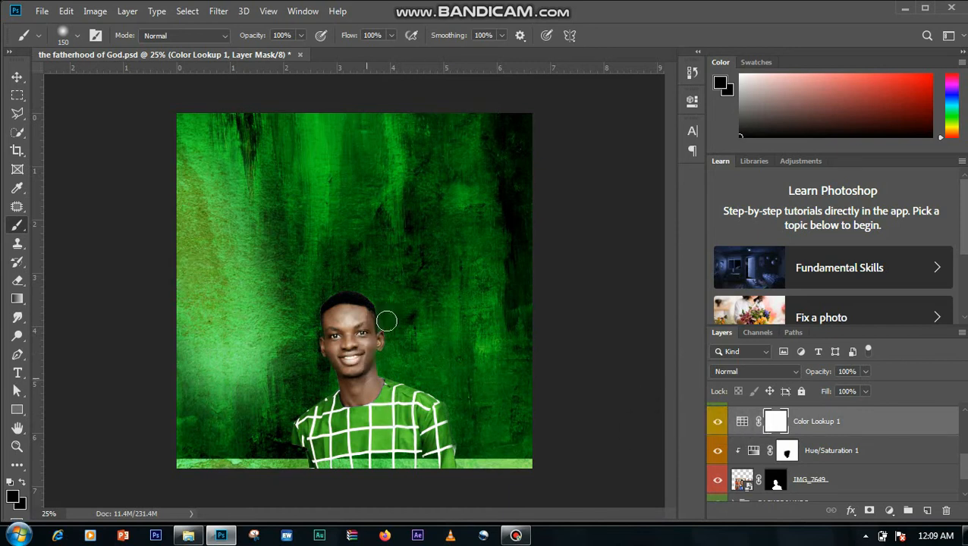
{"action": "mouse_move", "coordinate": [363, 323]}
{"action": "left_mouse_down"}
{"action": "mouse_move", "coordinate": [346, 329]}
{"action": "mouse_move", "coordinate": [372, 347]}
{"action": "left_mouse_up"}
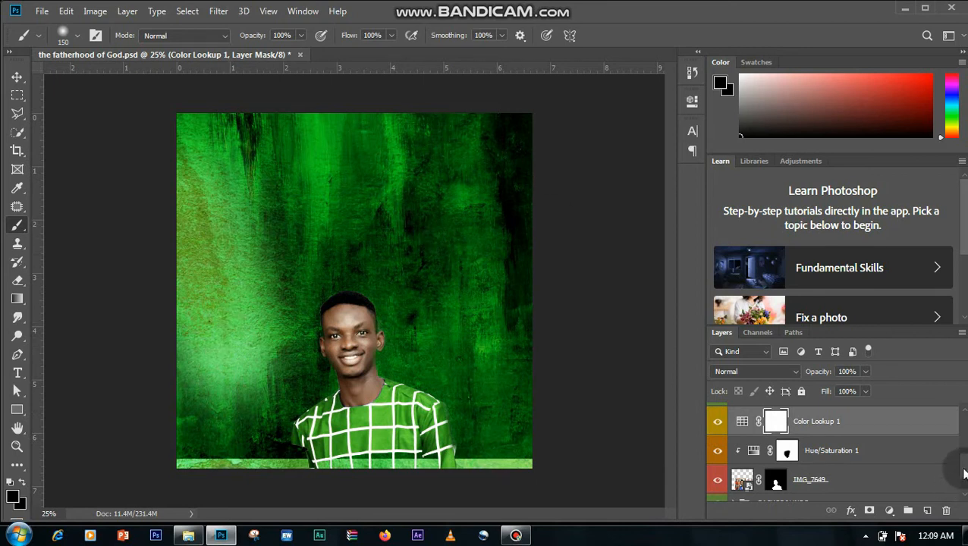
{"action": "scroll", "coordinate": [964, 474], "scroll_direction": "up", "scroll_amount": 3}
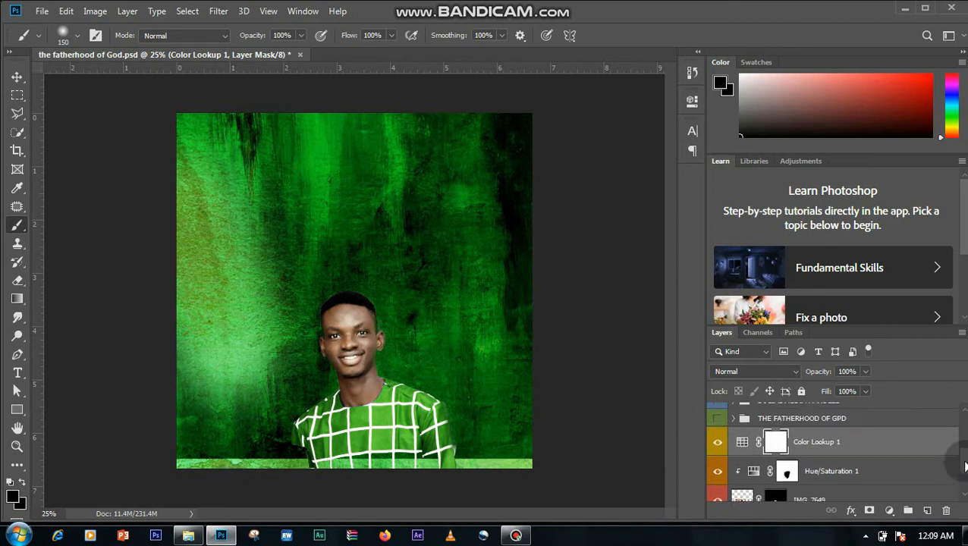
{"action": "key", "text": "v"}
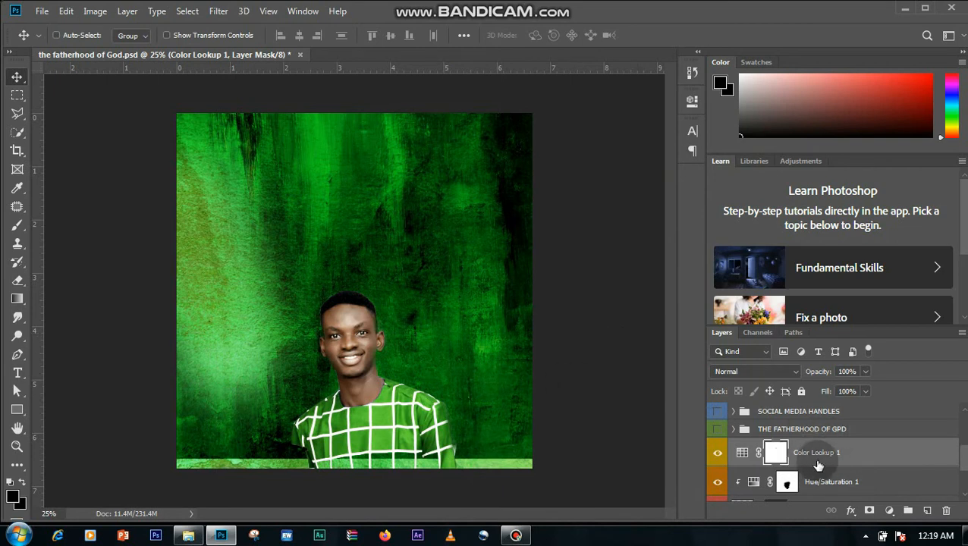
- Hide Color Lookup 1 and add a new Color Lookup adjustment layer above it
{"action": "left_click", "coordinate": [718, 455]}
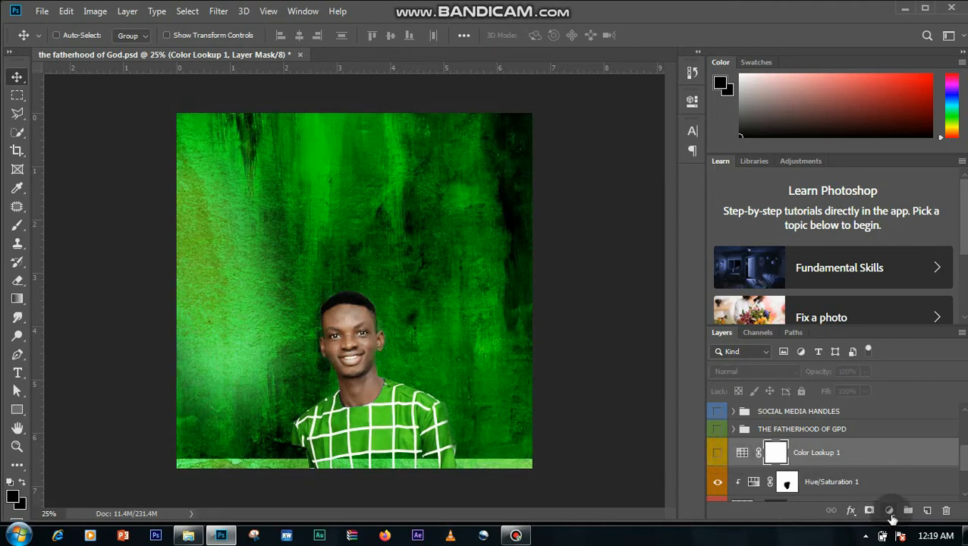
{"action": "left_click", "coordinate": [889, 510]}
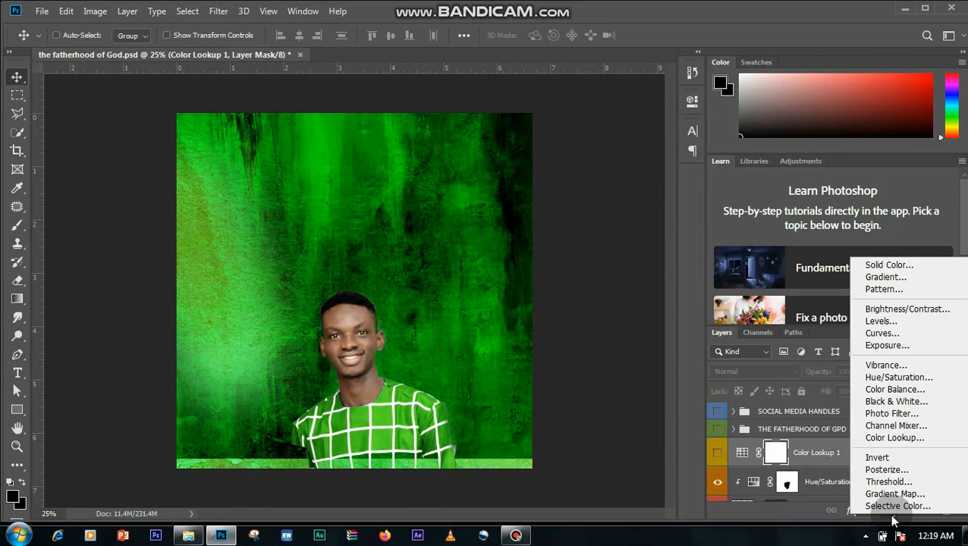
{"action": "left_click", "coordinate": [890, 437]}
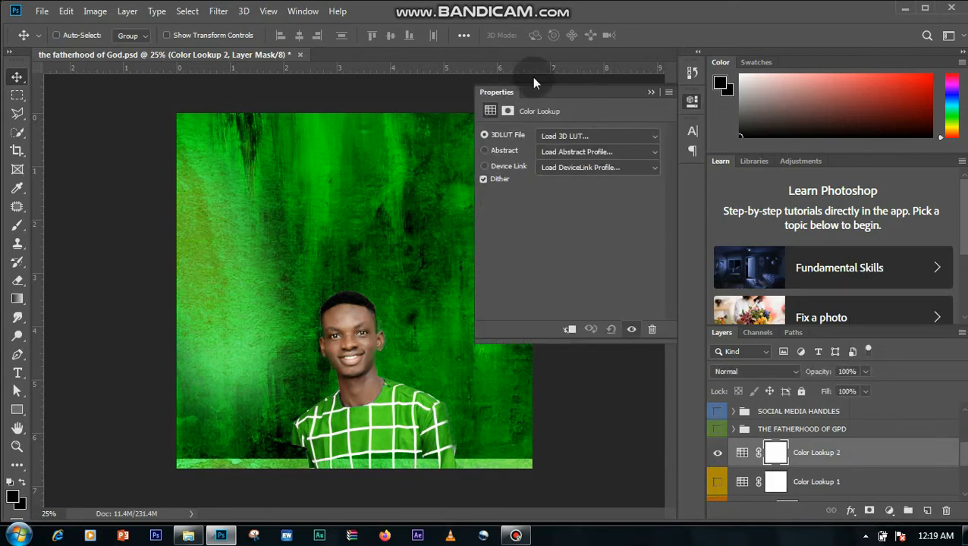
- Browse for a 3D LUT for the new Color Lookup layer, select lut.CUBE on the Desktop and cancel loading
{"action": "left_click", "coordinate": [599, 139]}
{"action": "left_click", "coordinate": [576, 9]}
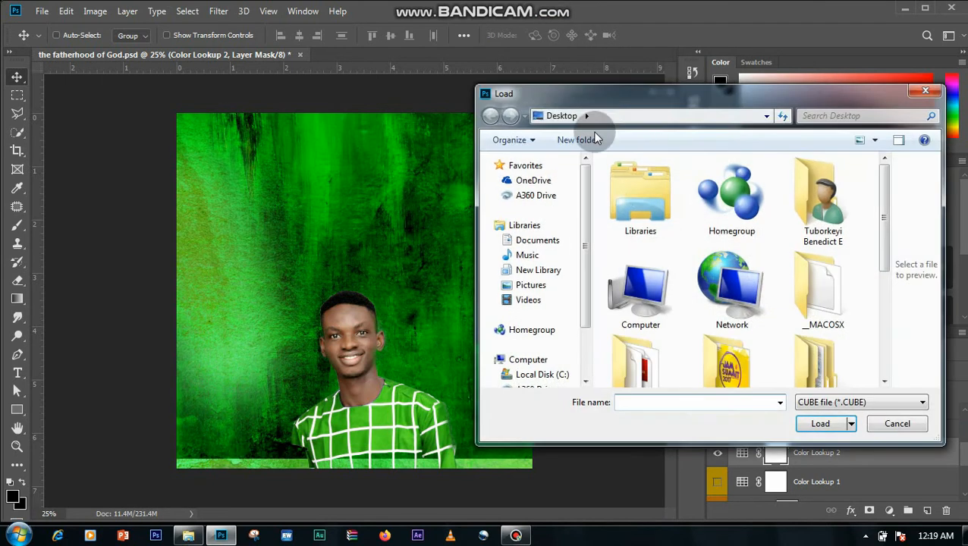
{"action": "left_click_drag", "start_coordinate": [885, 254], "coordinate": [873, 380]}
{"action": "left_click", "coordinate": [641, 345]}
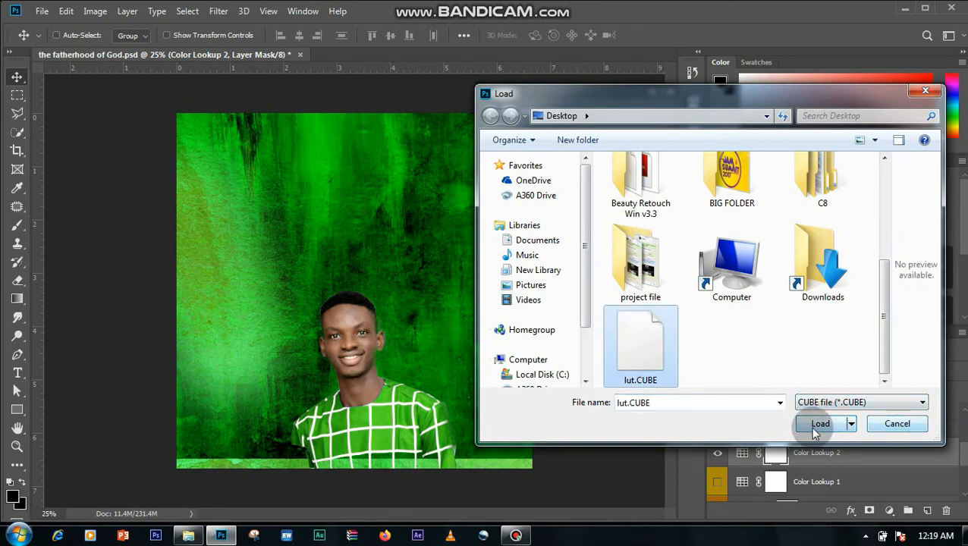
{"action": "left_click", "coordinate": [898, 424]}
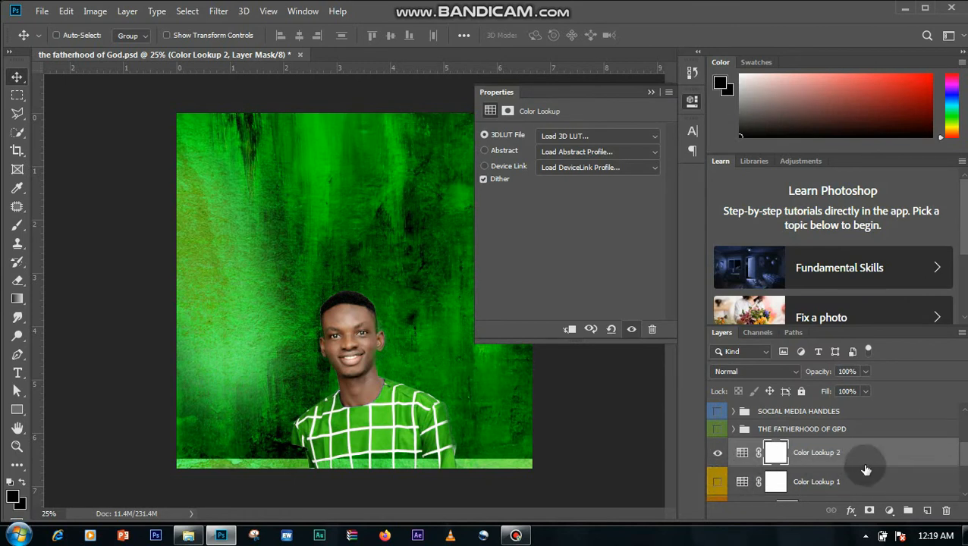
- Delete the Color Lookup 2 layer, show Color Lookup 1 again and collapse its properties
{"action": "key", "text": "Delete"}
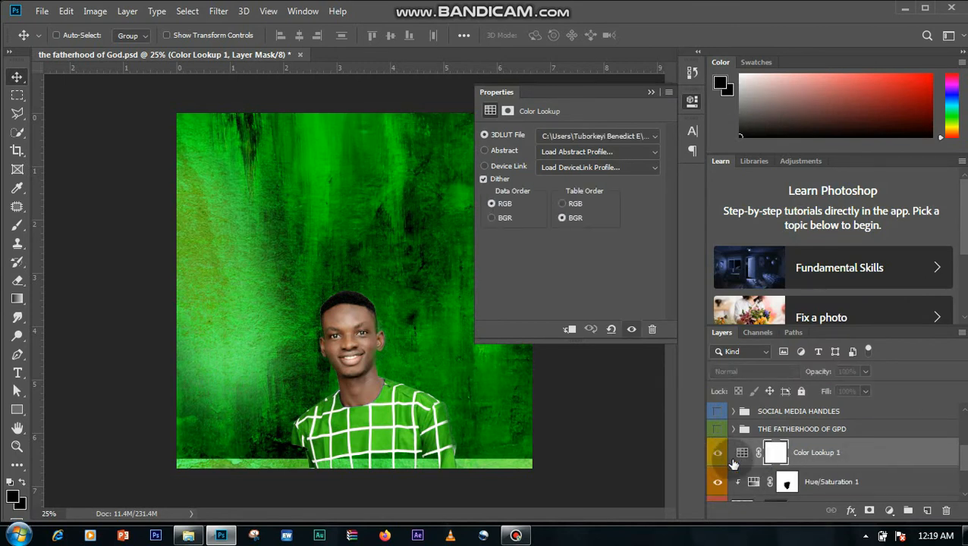
{"action": "left_click", "coordinate": [717, 453]}
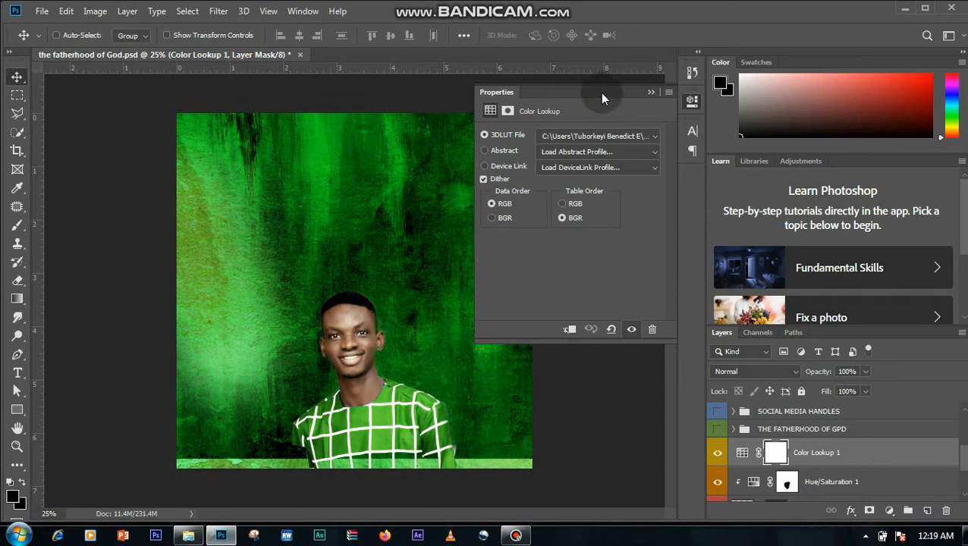
{"action": "left_click", "coordinate": [650, 94]}
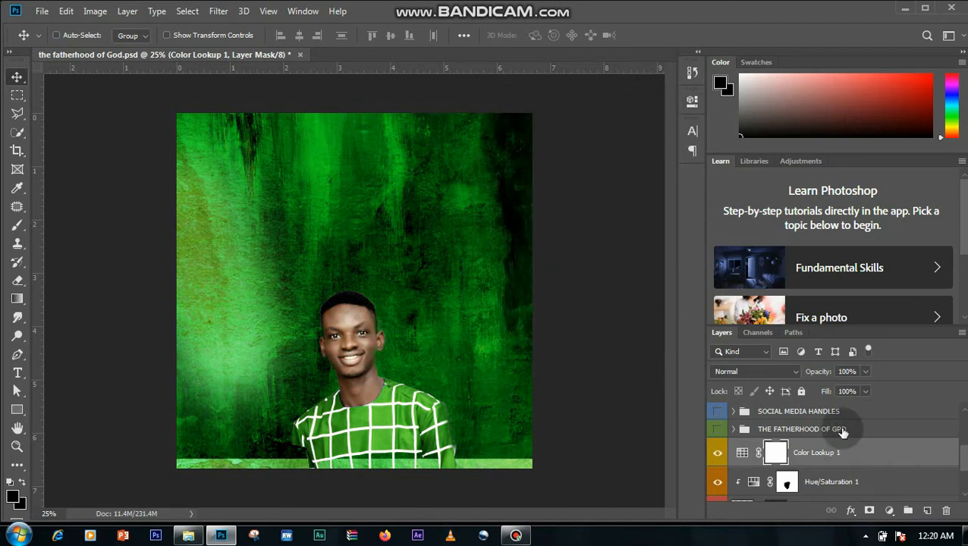
- Show the THE FATHERHOOD OF GPD title group and expand it
{"action": "left_click", "coordinate": [719, 436]}
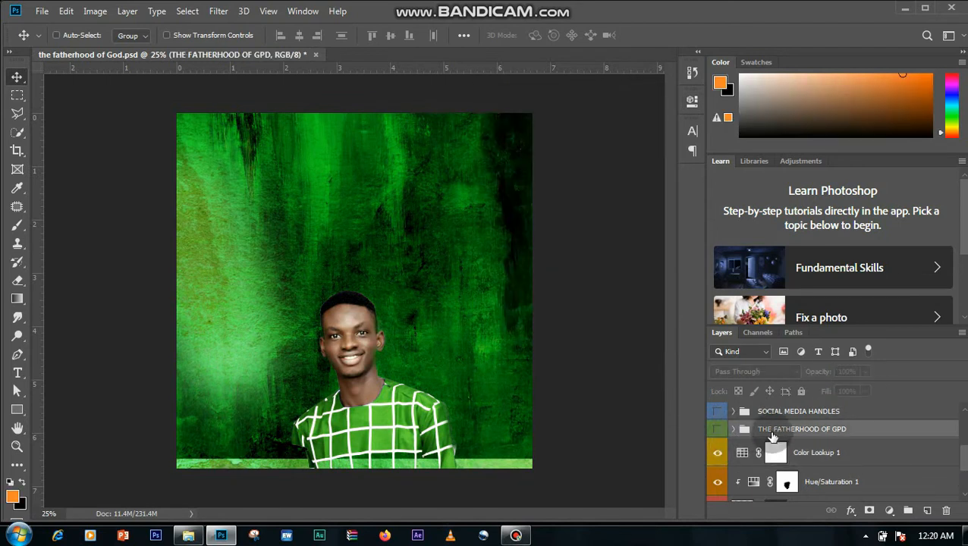
{"action": "left_click", "coordinate": [717, 430]}
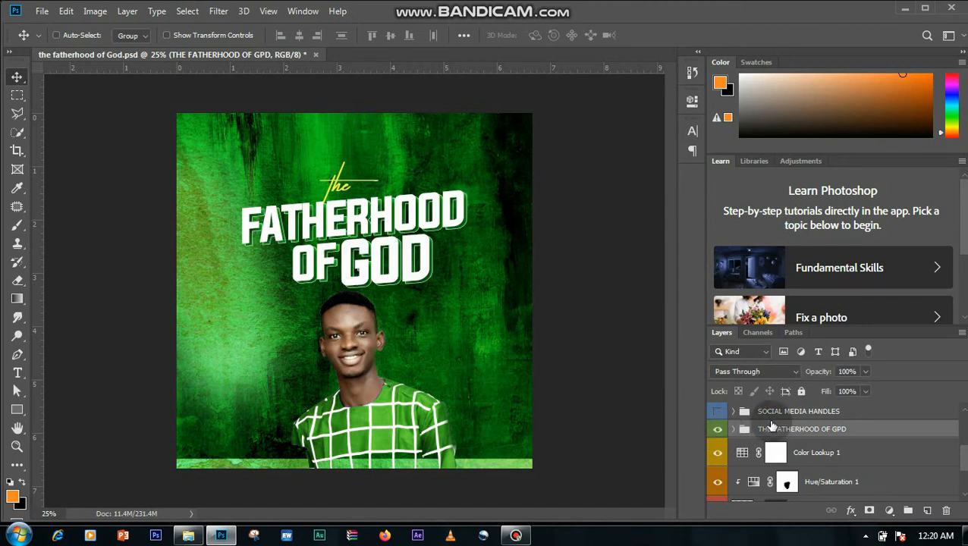
{"action": "left_click", "coordinate": [733, 429]}
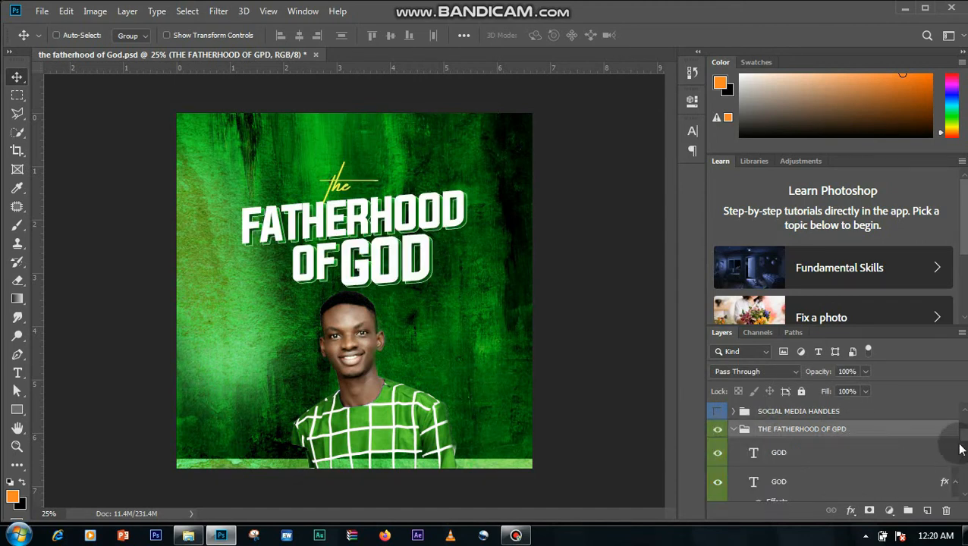
- Select the "the" text layer at the end of the title group to view its character settings
{"action": "mouse_move", "coordinate": [965, 439]}
{"action": "left_mouse_down"}
{"action": "mouse_move", "coordinate": [955, 446]}
{"action": "mouse_move", "coordinate": [962, 474]}
{"action": "left_mouse_up"}
{"action": "left_click", "coordinate": [839, 455]}
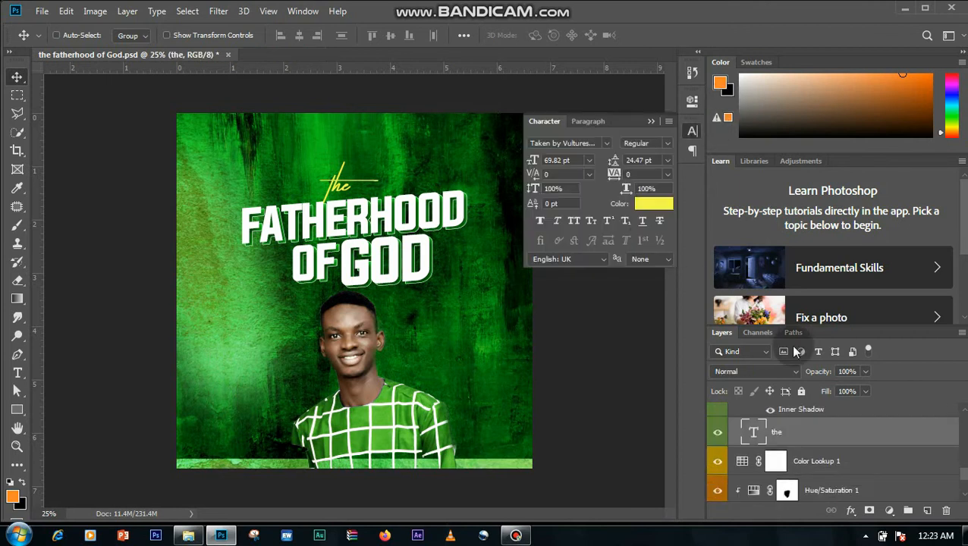
{"action": "left_click", "coordinate": [718, 434]}
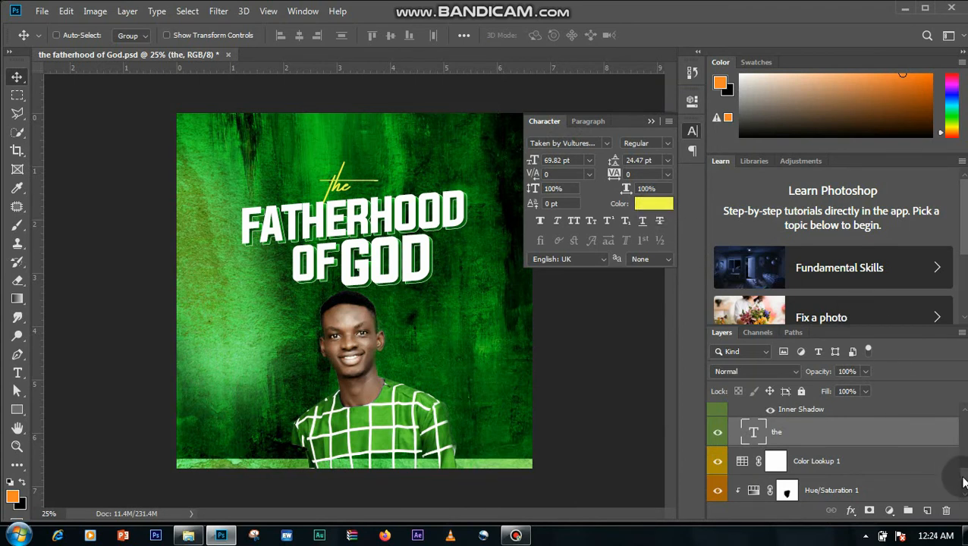
- Select the upper FATHERHOOD text layer and toggle its visibility to compare it with the outlined copy beneath, leaving it hidden
{"action": "left_click_drag", "start_coordinate": [963, 477], "coordinate": [963, 465]}
{"action": "left_click", "coordinate": [839, 422]}
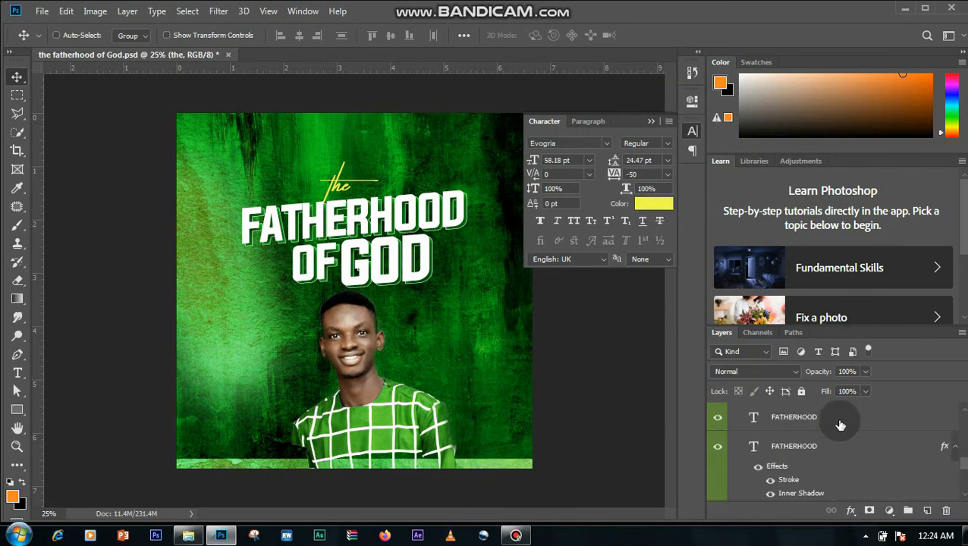
{"action": "left_click", "coordinate": [838, 424]}
{"action": "left_click", "coordinate": [717, 418]}
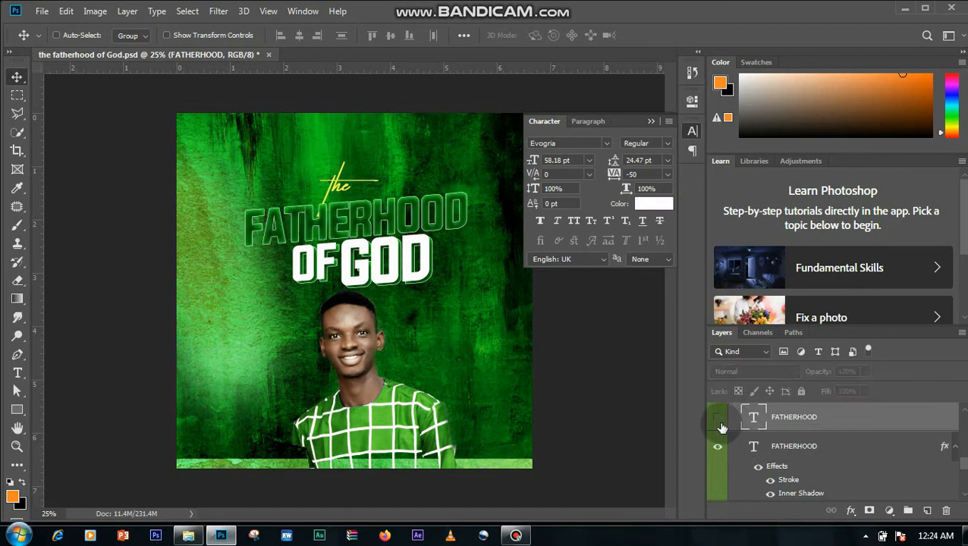
{"action": "left_click", "coordinate": [718, 422]}
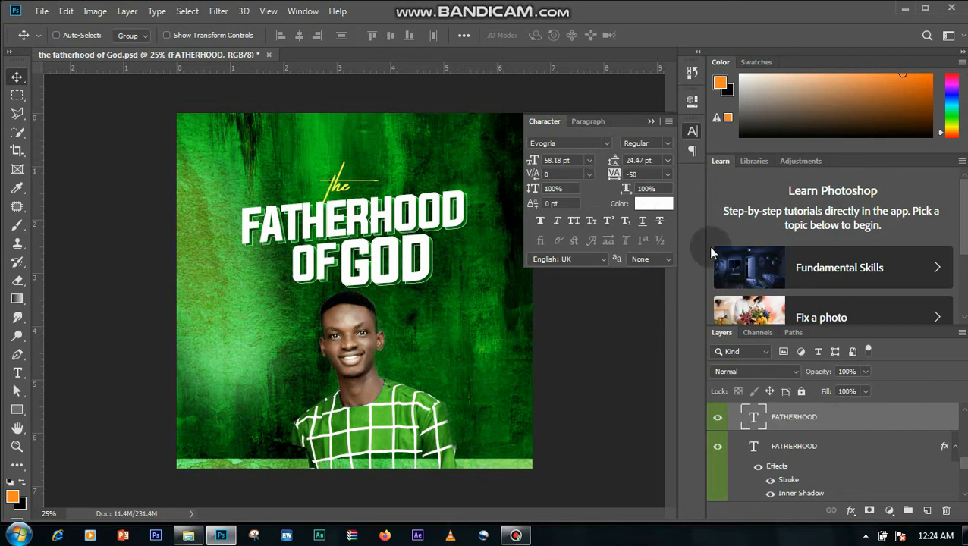
{"action": "left_click", "coordinate": [718, 419]}
{"action": "left_click", "coordinate": [718, 421]}
{"action": "left_click", "coordinate": [718, 421]}
- Select the lower FATHERHOOD text layer and inspect its text colour without changing it
{"action": "left_click", "coordinate": [770, 450]}
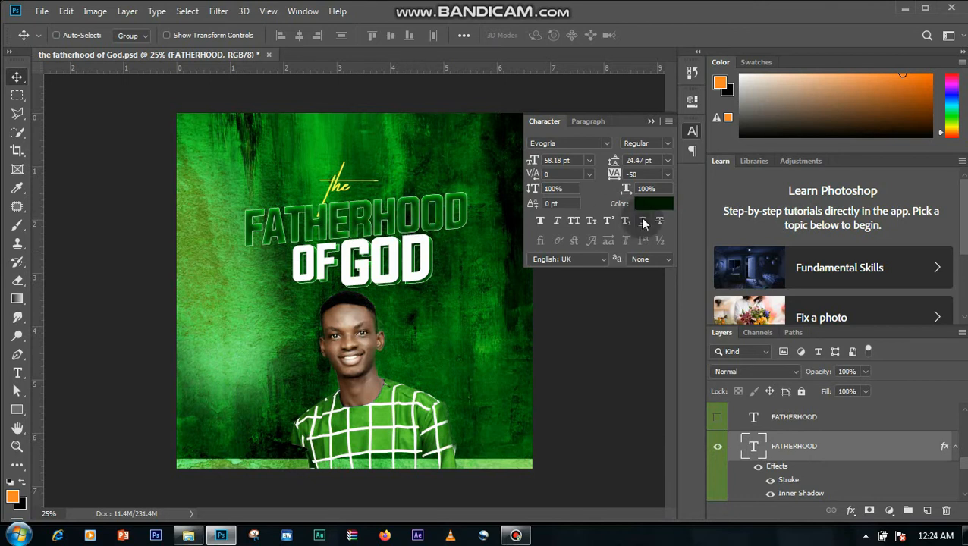
{"action": "left_click", "coordinate": [645, 208]}
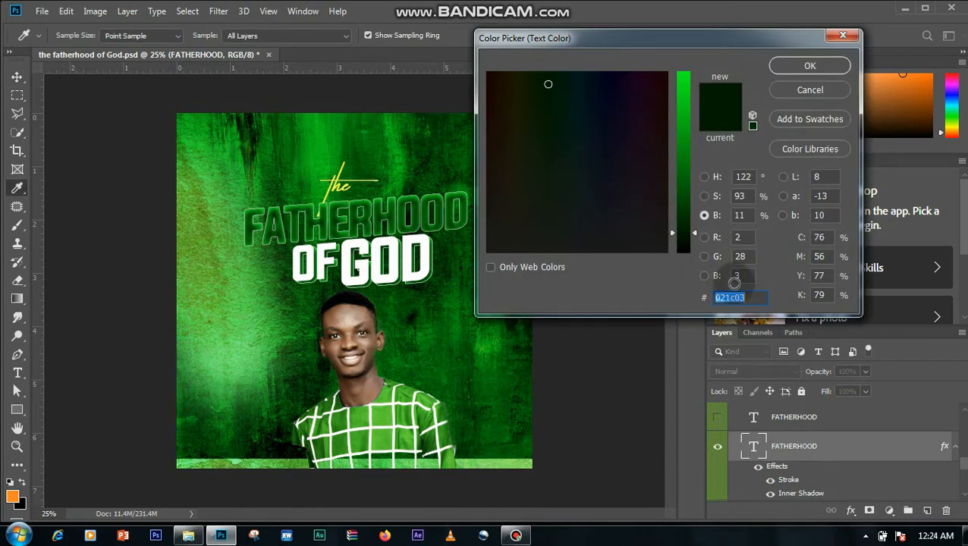
{"action": "left_click", "coordinate": [749, 296]}
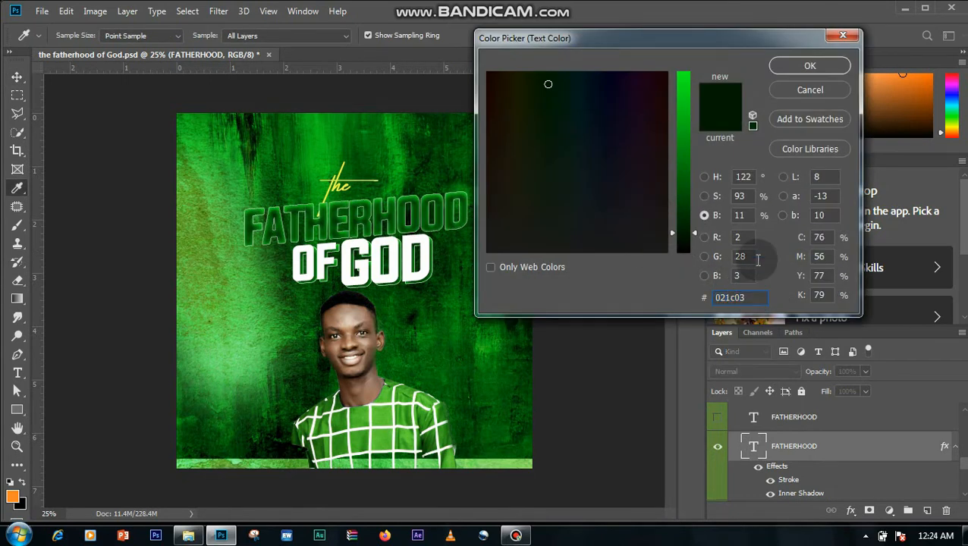
{"action": "left_click", "coordinate": [786, 74]}
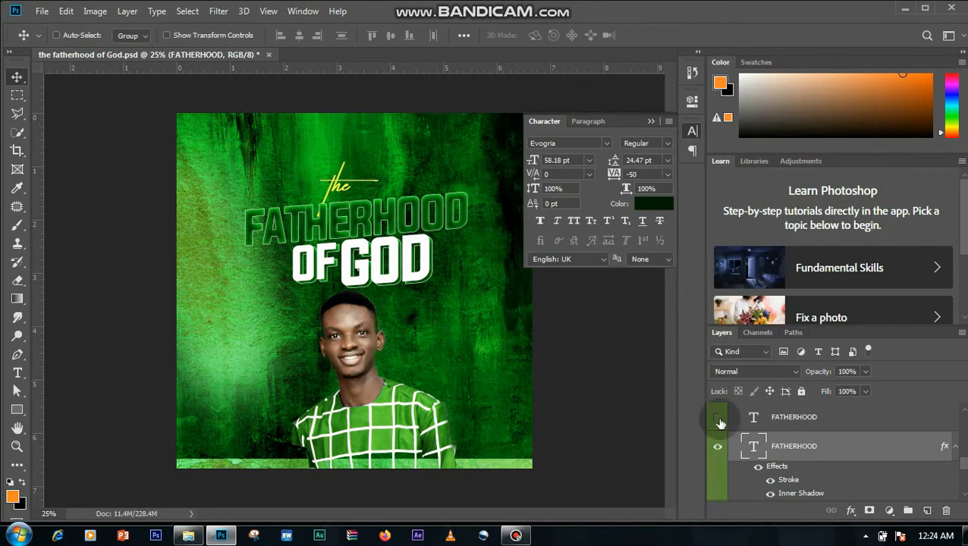
- Show, hide and show again the upper FATHERHOOD layer to compare the title with and without its white lettering
{"action": "left_click", "coordinate": [720, 420]}
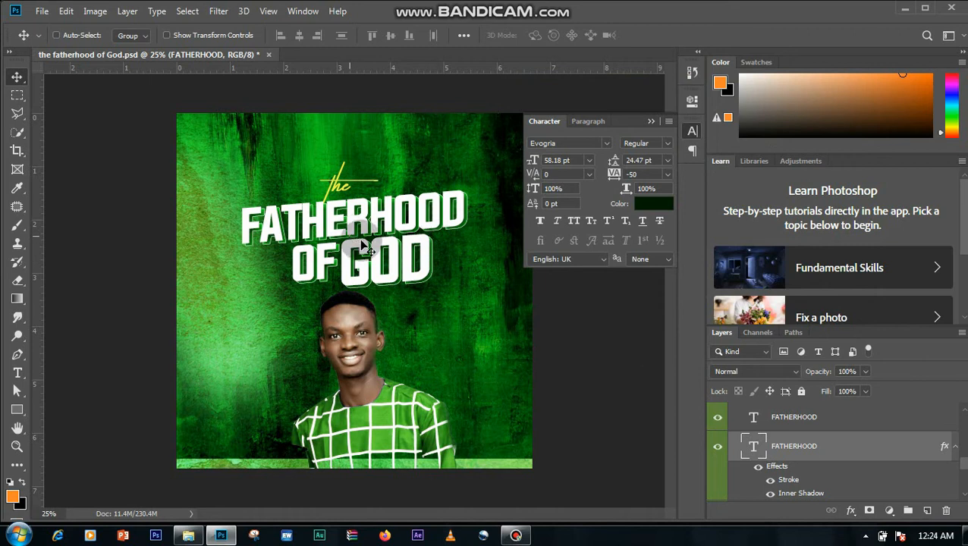
{"action": "left_click", "coordinate": [717, 419]}
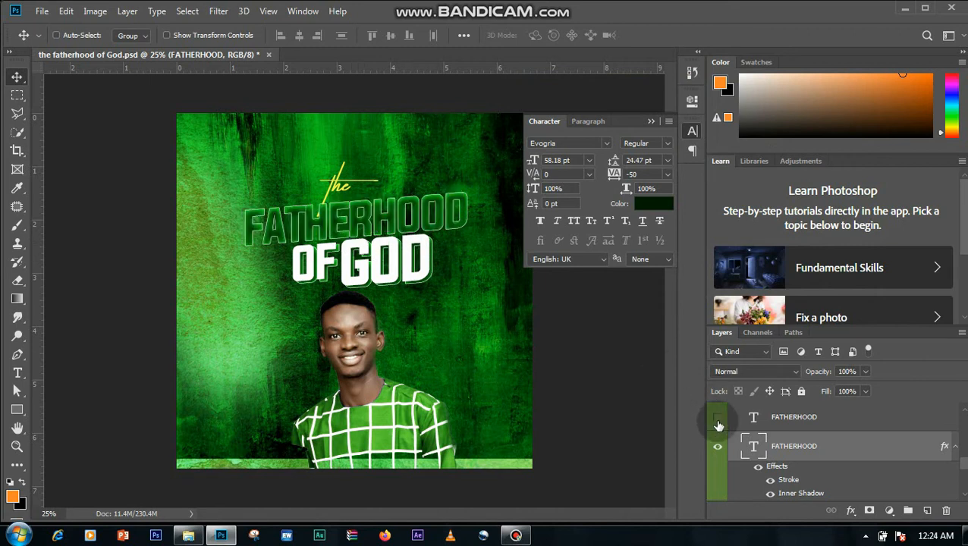
{"action": "left_click", "coordinate": [718, 419]}
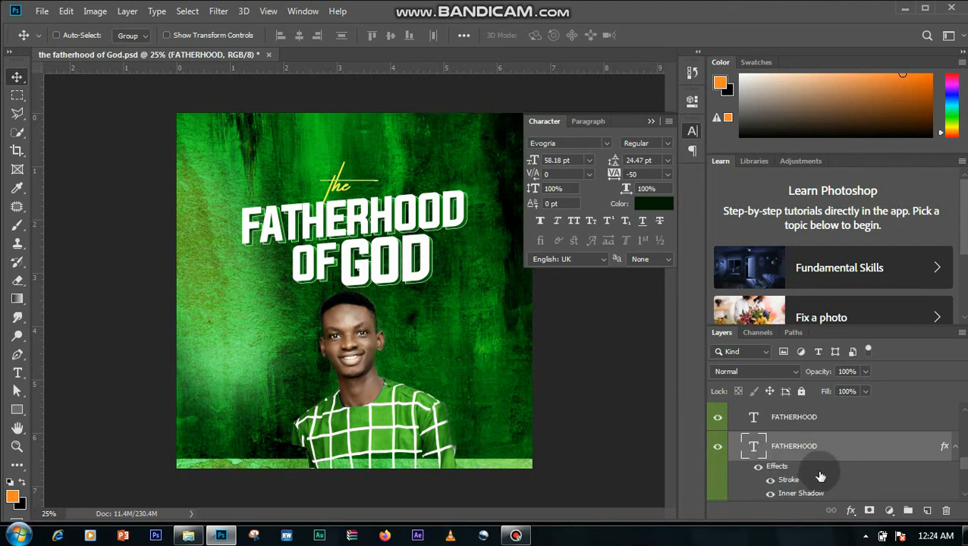
- Open the lower FATHERHOOD layer's Layer Style and review the Stroke size and position options, keeping Outside
{"action": "double_click", "coordinate": [903, 455]}
{"action": "left_click", "coordinate": [485, 175]}
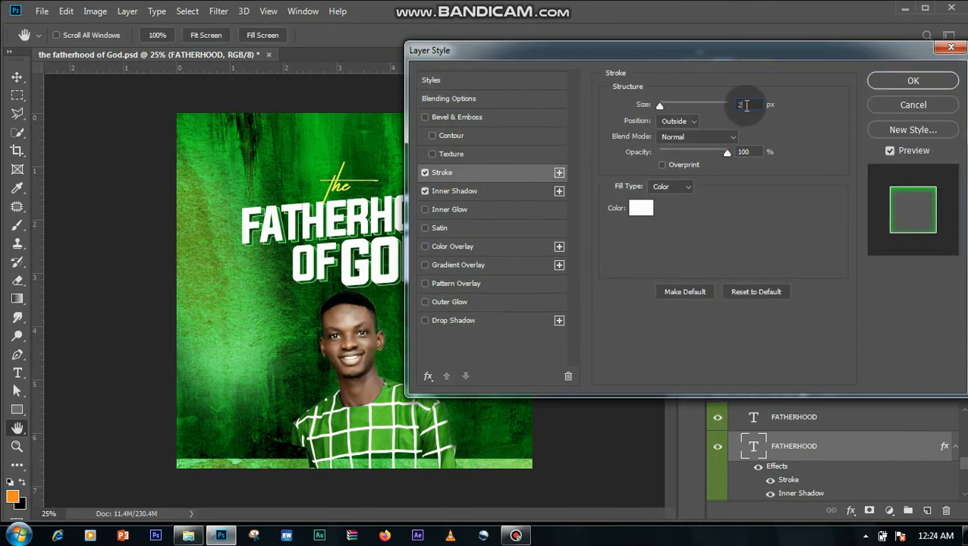
{"action": "left_click", "coordinate": [683, 124]}
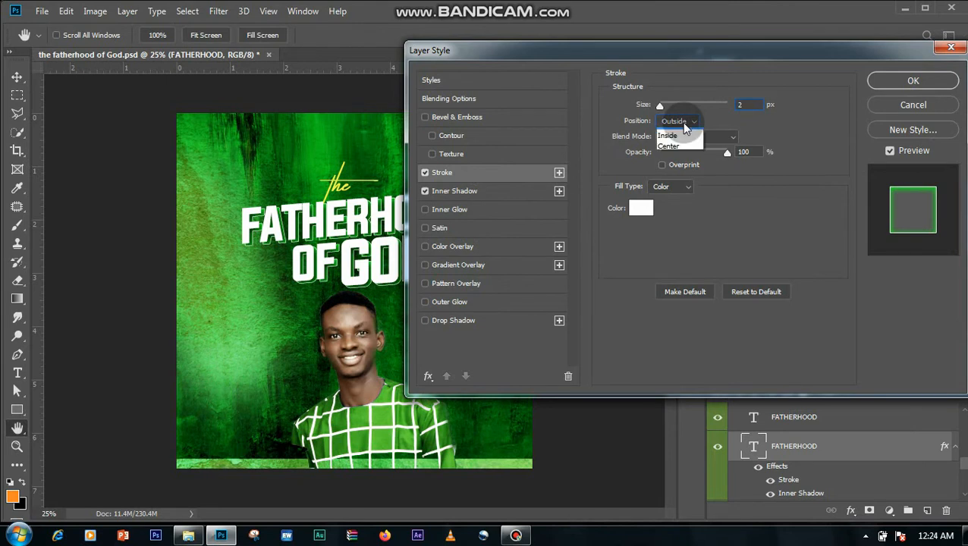
{"action": "left_click", "coordinate": [691, 144]}
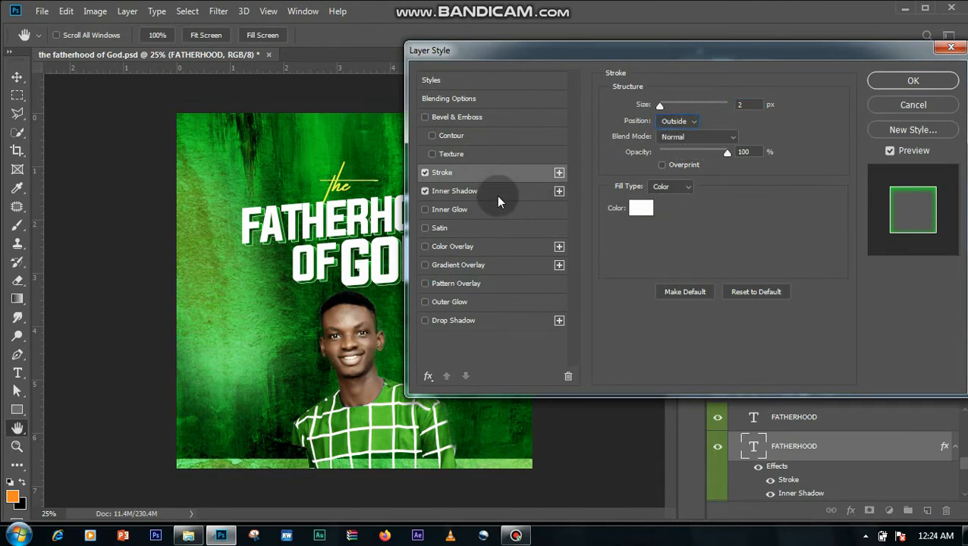
- Review the lower FATHERHOOD layer's Inner Shadow colour, distance and choke, and compare the title with the upper FATHERHOOD layer hidden and shown
{"action": "left_click", "coordinate": [456, 193]}
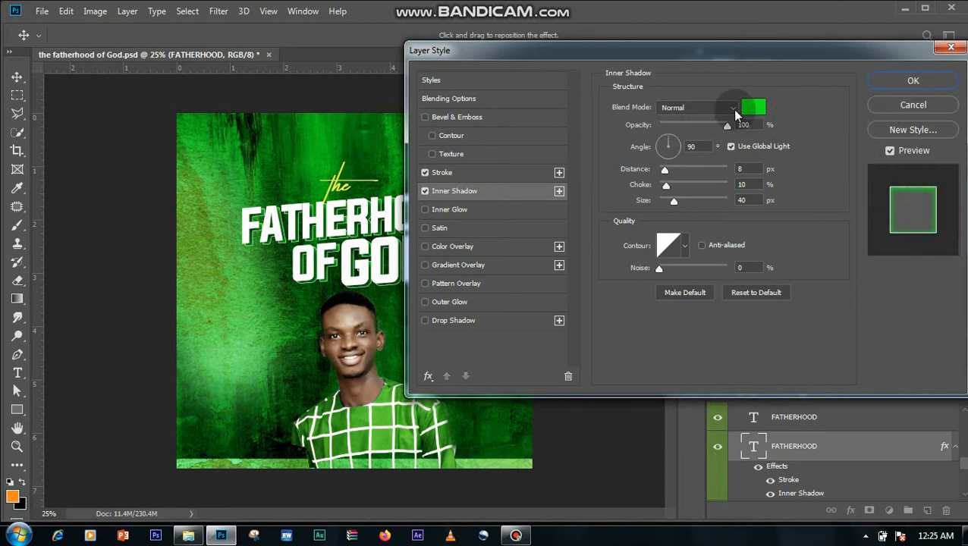
{"action": "left_click", "coordinate": [755, 108]}
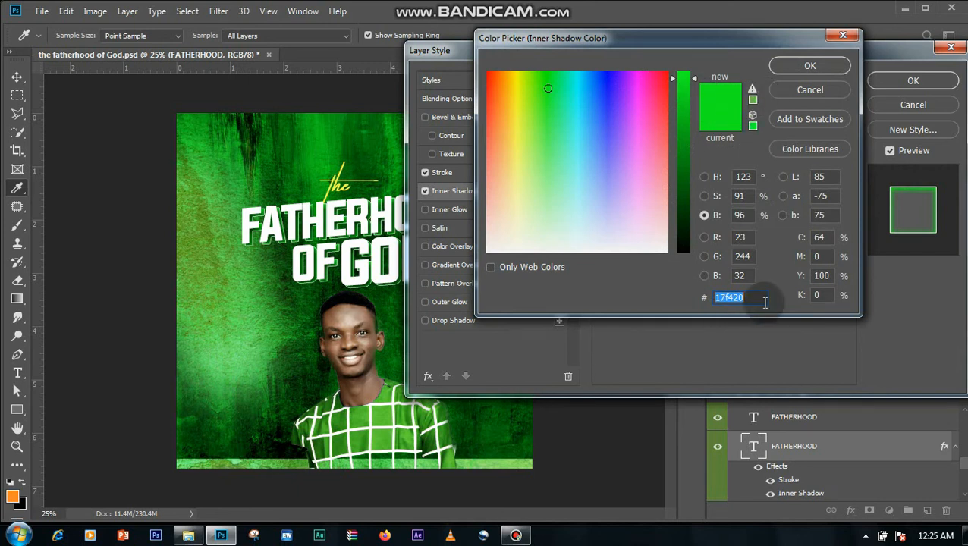
{"action": "left_click", "coordinate": [797, 72]}
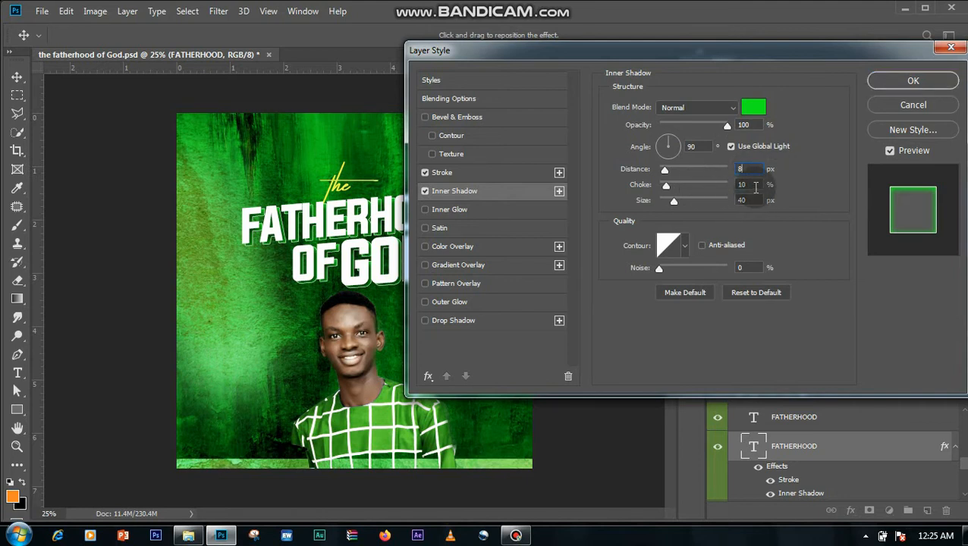
{"action": "left_click", "coordinate": [755, 187]}
{"action": "left_click", "coordinate": [878, 85]}
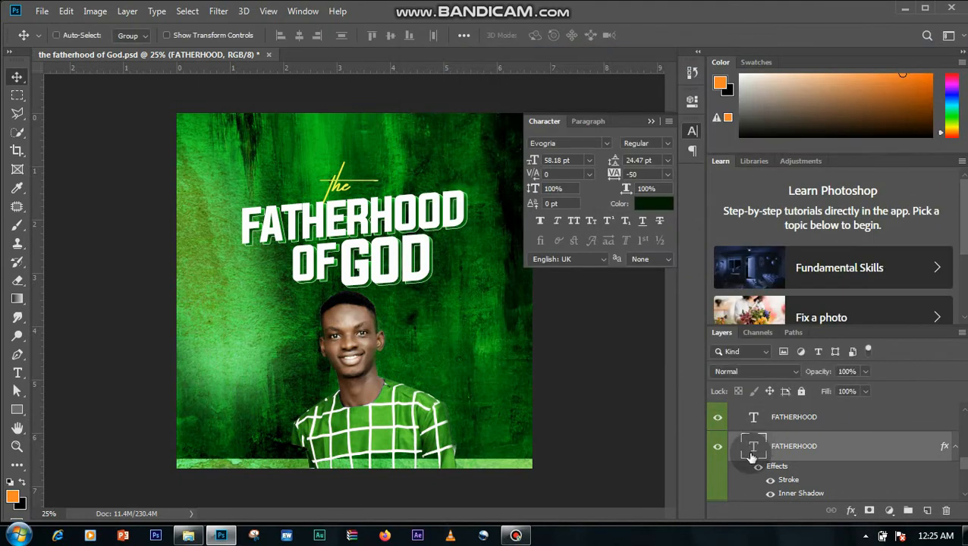
{"action": "left_click", "coordinate": [718, 416]}
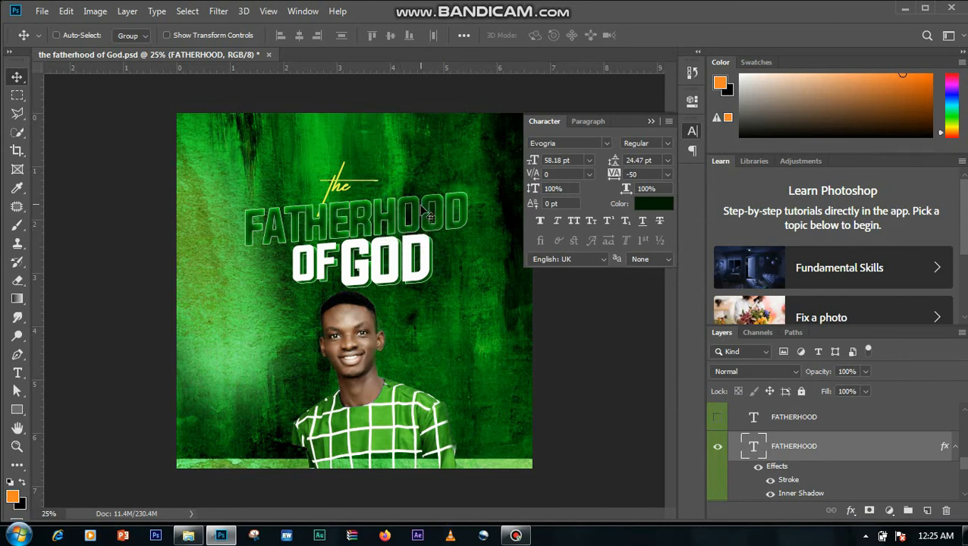
{"action": "left_click", "coordinate": [717, 417]}
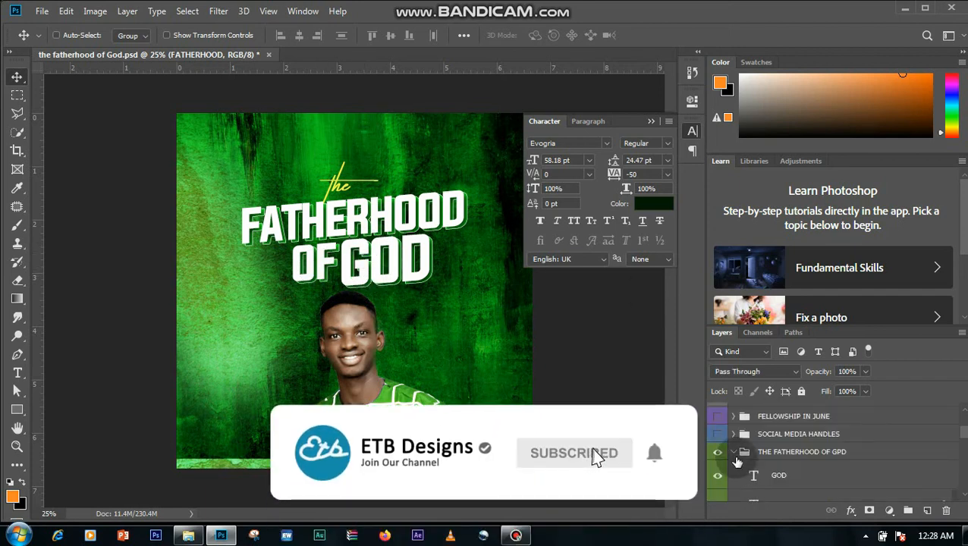
- Select the SOCIAL MEDIA HANDLES group and toggle its visibility to compare the flyer, leaving it shown
{"action": "left_click", "coordinate": [736, 457]}
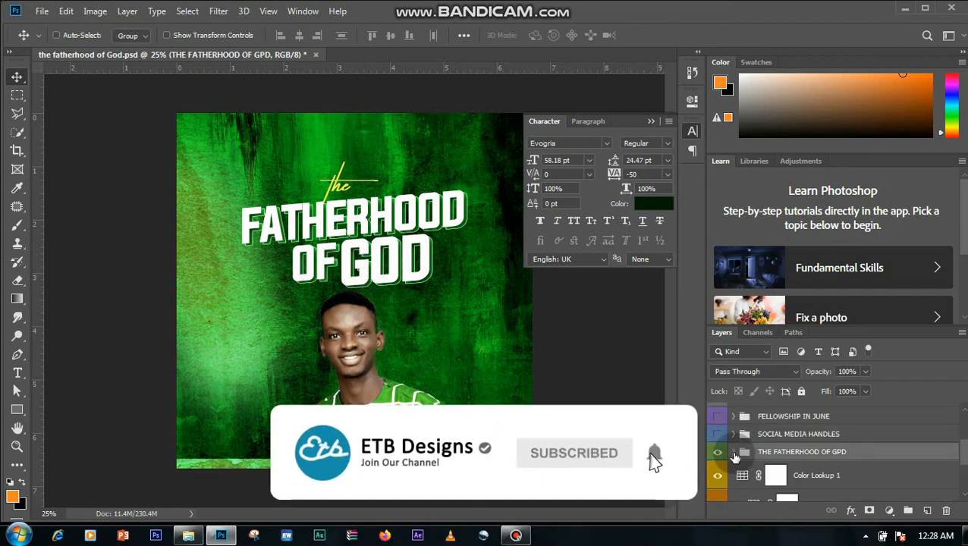
{"action": "left_click", "coordinate": [744, 439]}
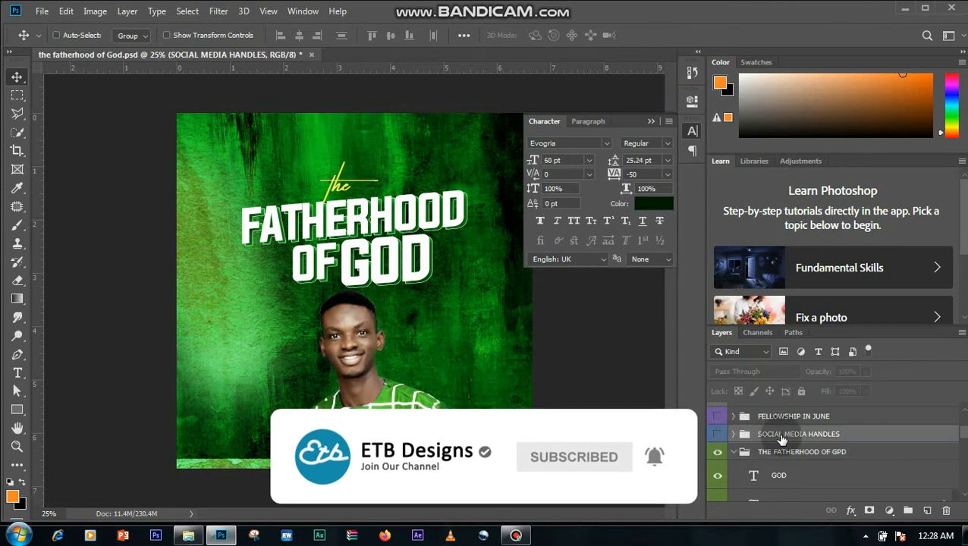
{"action": "left_click", "coordinate": [718, 434]}
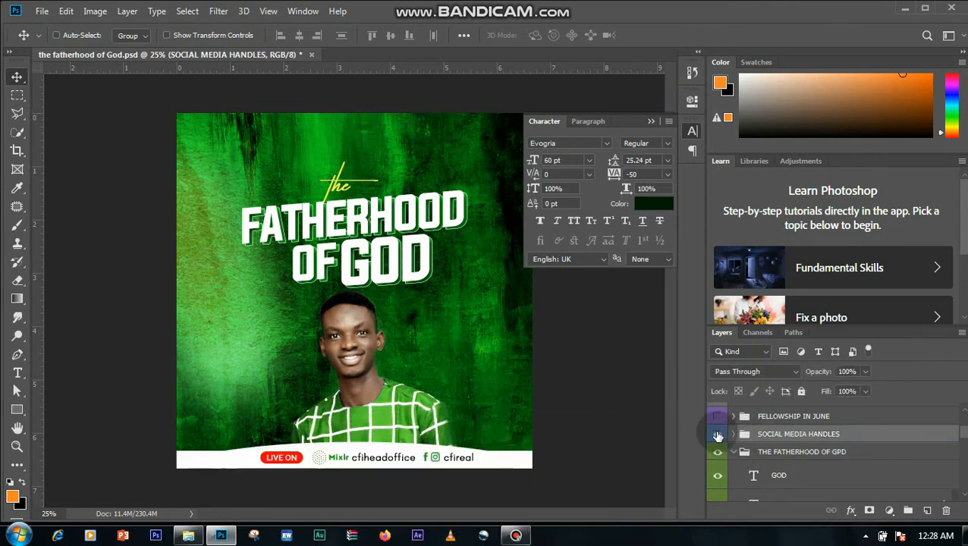
{"action": "left_click", "coordinate": [718, 434]}
{"action": "left_click", "coordinate": [718, 434]}
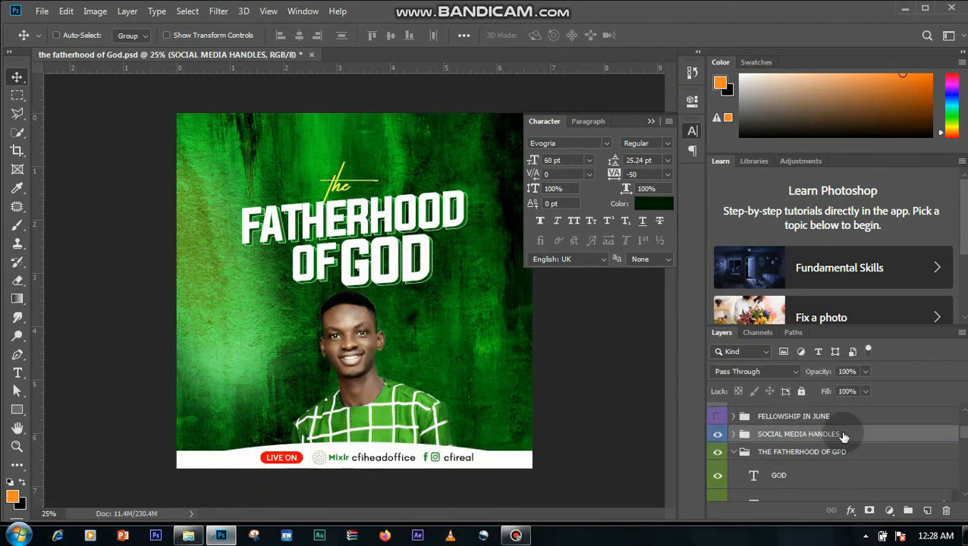
- Expand the SOCIAL MEDIA HANDLES group and its RECTANGLE AND CIRCLE subgroup to reach the footer shapes
{"action": "left_click", "coordinate": [733, 434]}
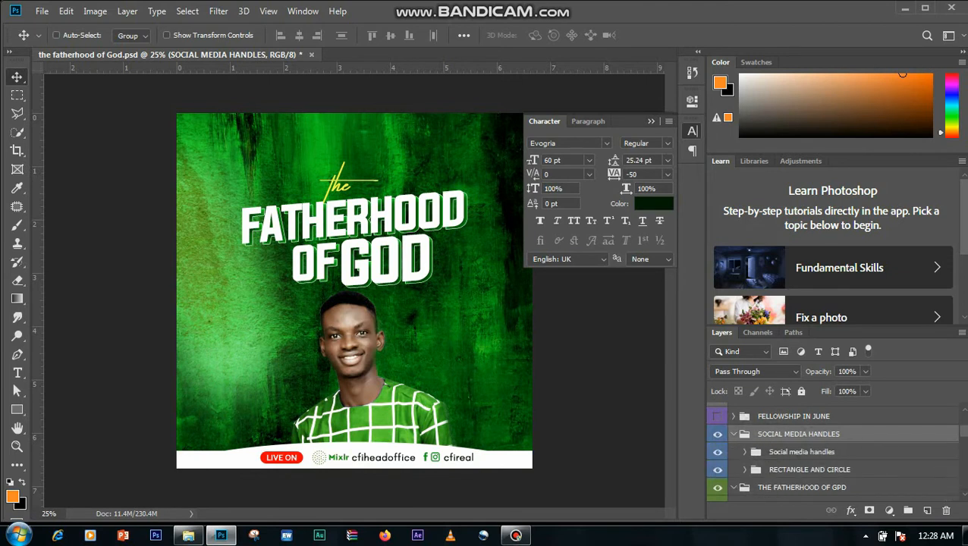
{"action": "left_click", "coordinate": [830, 470]}
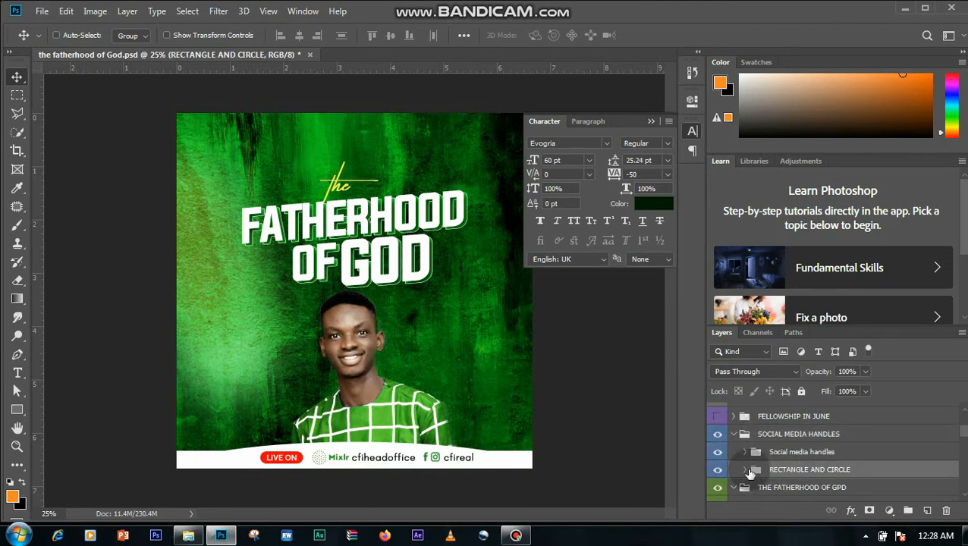
{"action": "left_click", "coordinate": [745, 470]}
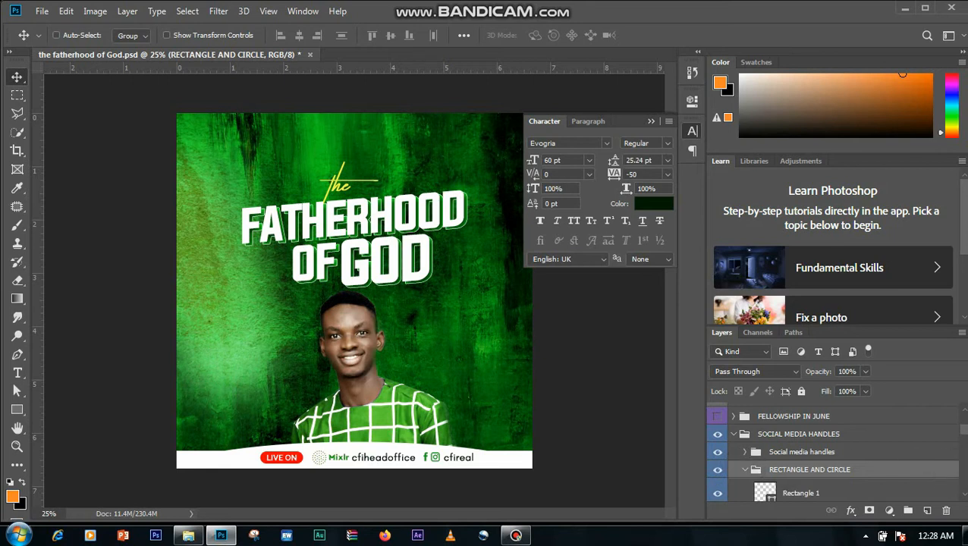
{"action": "scroll", "coordinate": [966, 436], "scroll_direction": "down", "scroll_amount": 2}
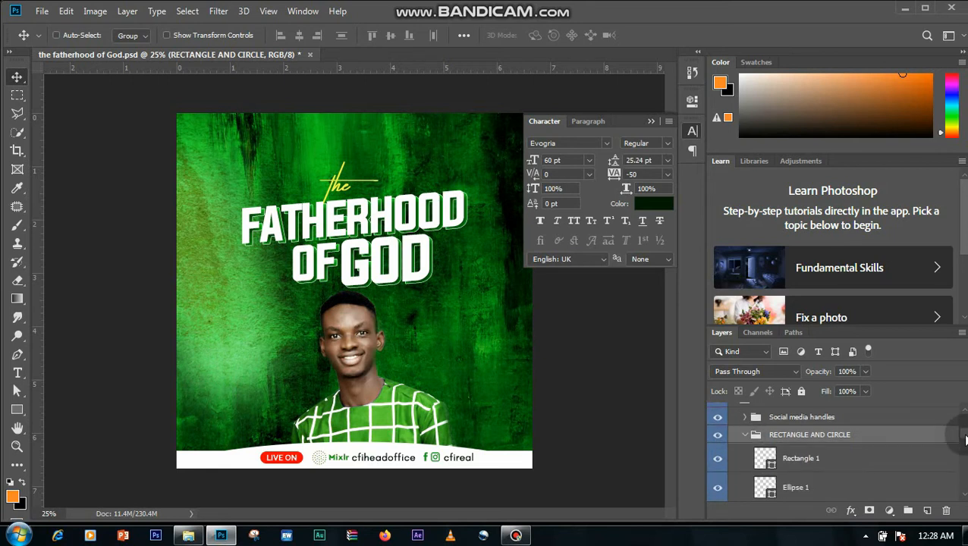
- Hide Ellipse 1 and select Rectangle 1 with the Rectangle tool active to inspect the straight footer strip
{"action": "left_click", "coordinate": [719, 493]}
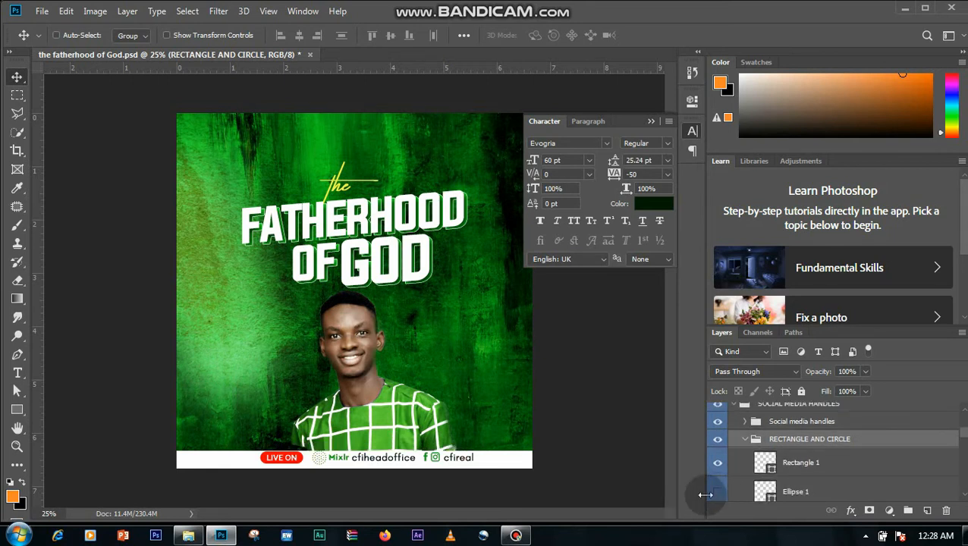
{"action": "left_click", "coordinate": [804, 474]}
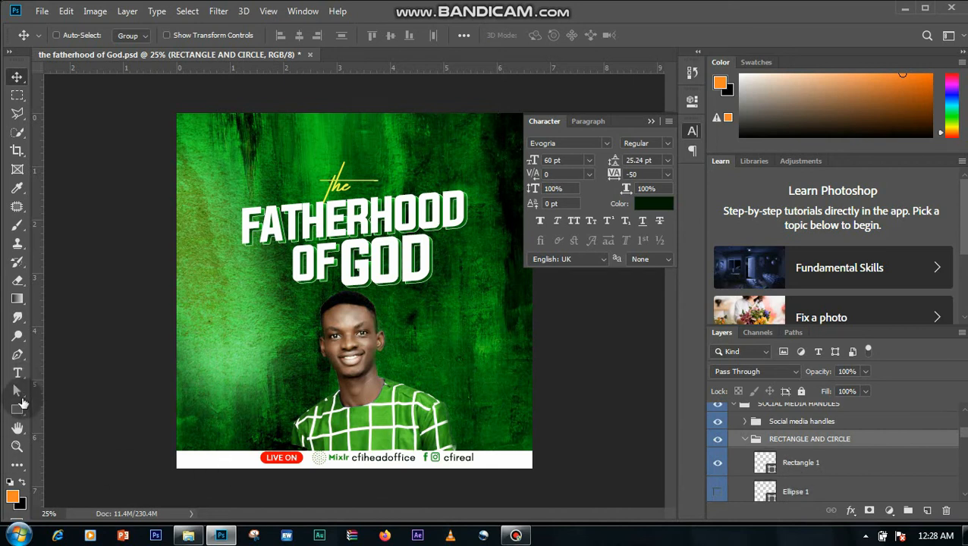
{"action": "left_click", "coordinate": [17, 409]}
{"action": "left_click", "coordinate": [17, 409]}
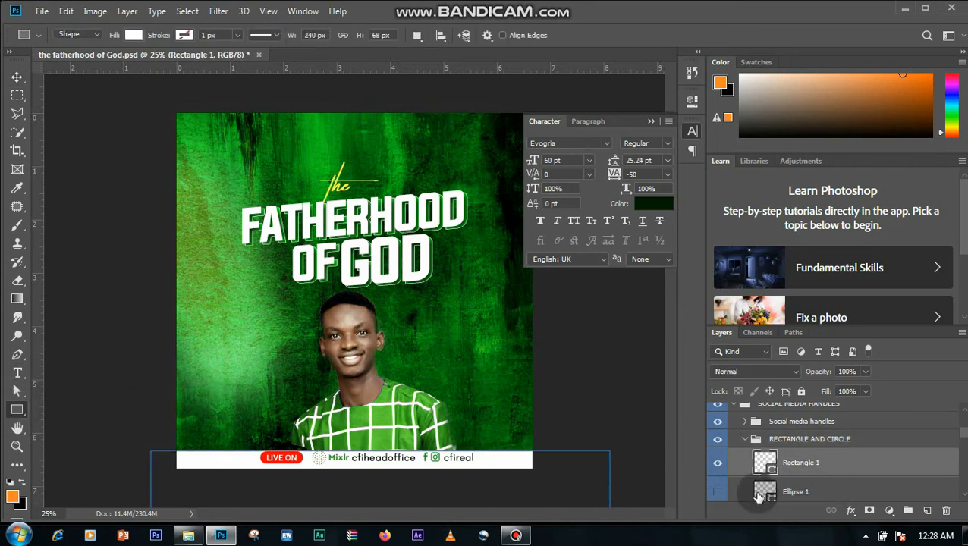
- Select Ellipse 1 and show it again, toggling the shapes and hiding Rectangle 1 to isolate the curved footer
{"action": "left_click", "coordinate": [732, 495]}
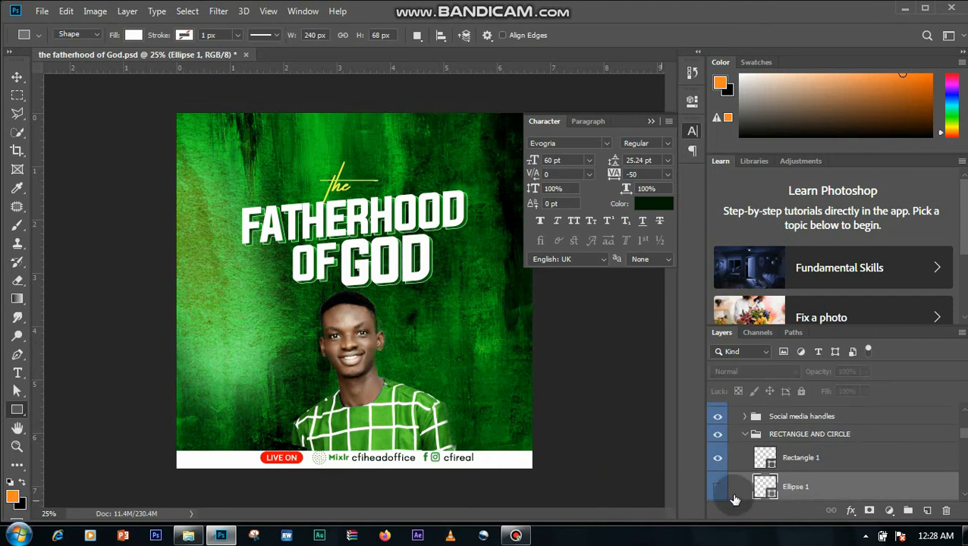
{"action": "left_click", "coordinate": [720, 490]}
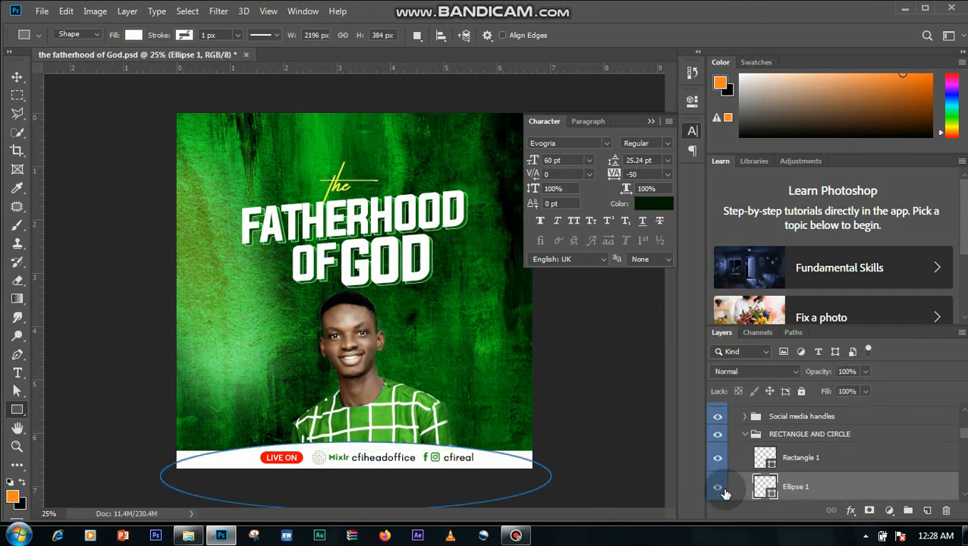
{"action": "left_click", "coordinate": [723, 491]}
{"action": "left_click", "coordinate": [723, 491]}
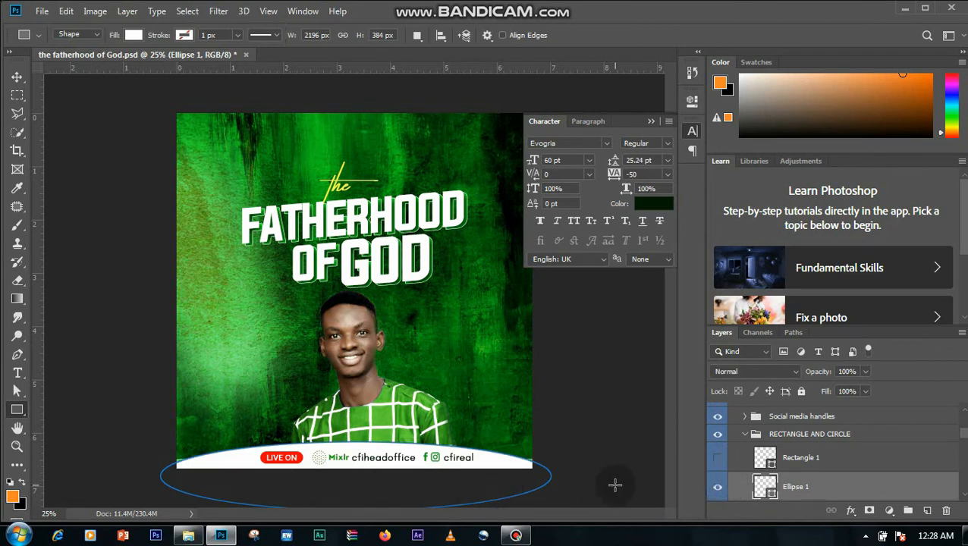
- Draw a trial rectangle about 2686 by 408 px and an ellipse about 2220 by 524 px across the portrait, removing each again
{"action": "left_click_drag", "start_coordinate": [127, 328], "coordinate": [605, 398]}
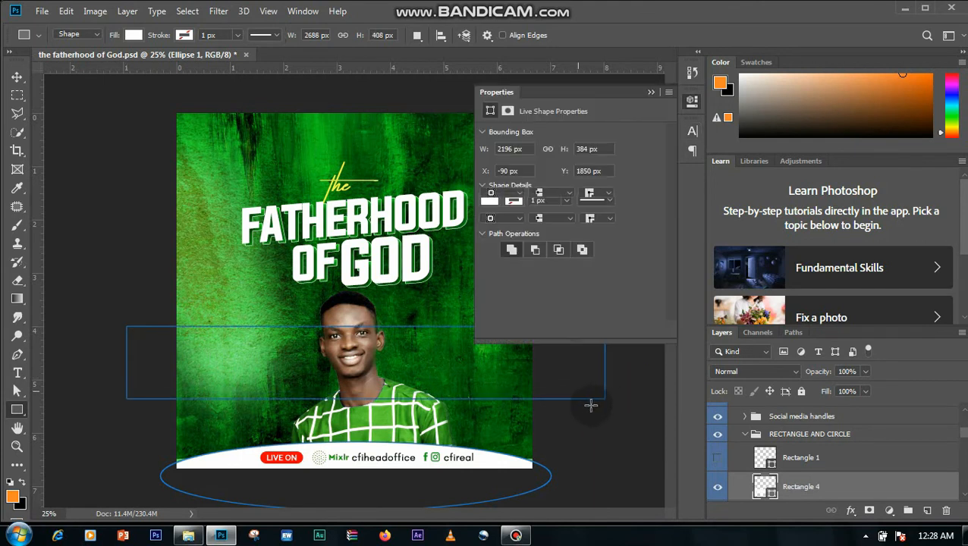
{"action": "key", "text": "ctrl+z"}
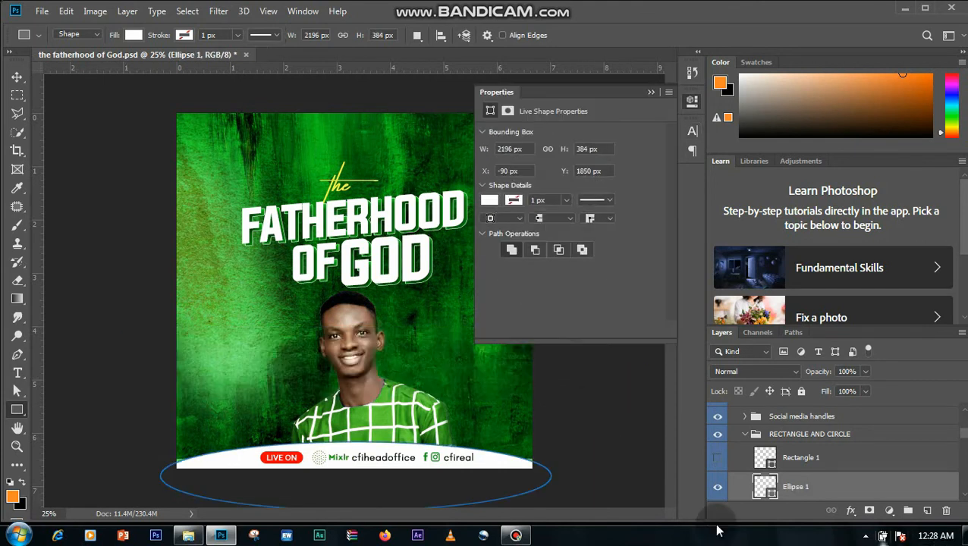
{"action": "right_click", "coordinate": [13, 411]}
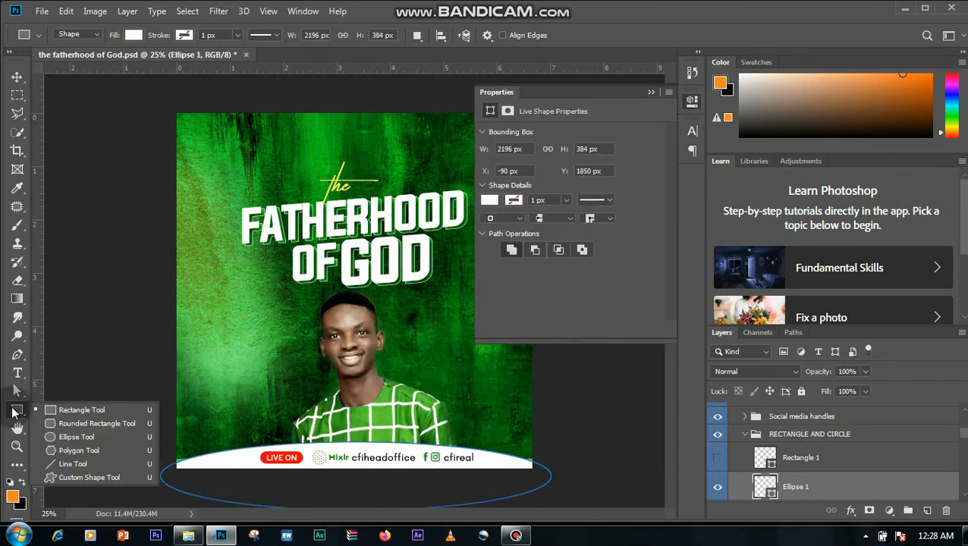
{"action": "left_click", "coordinate": [76, 438]}
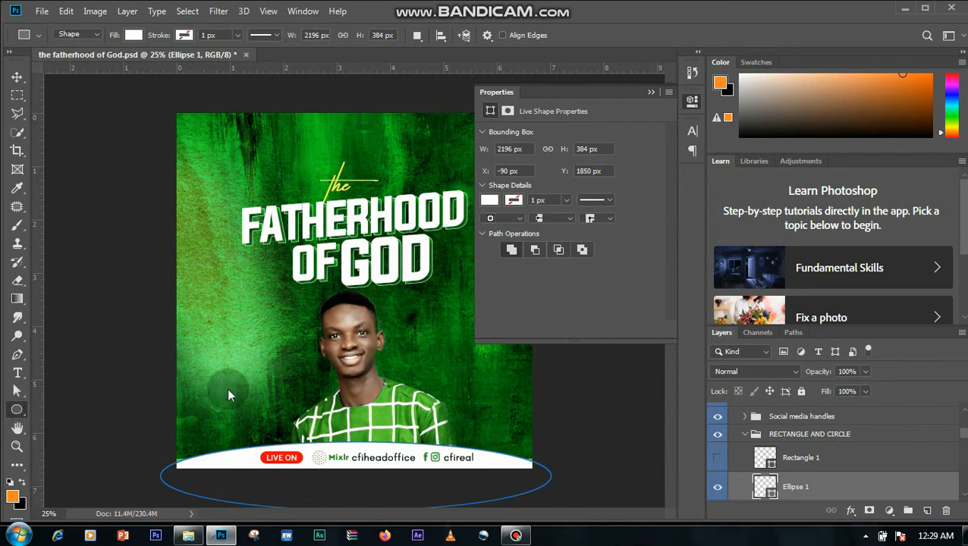
{"action": "left_click_drag", "start_coordinate": [171, 314], "coordinate": [565, 408]}
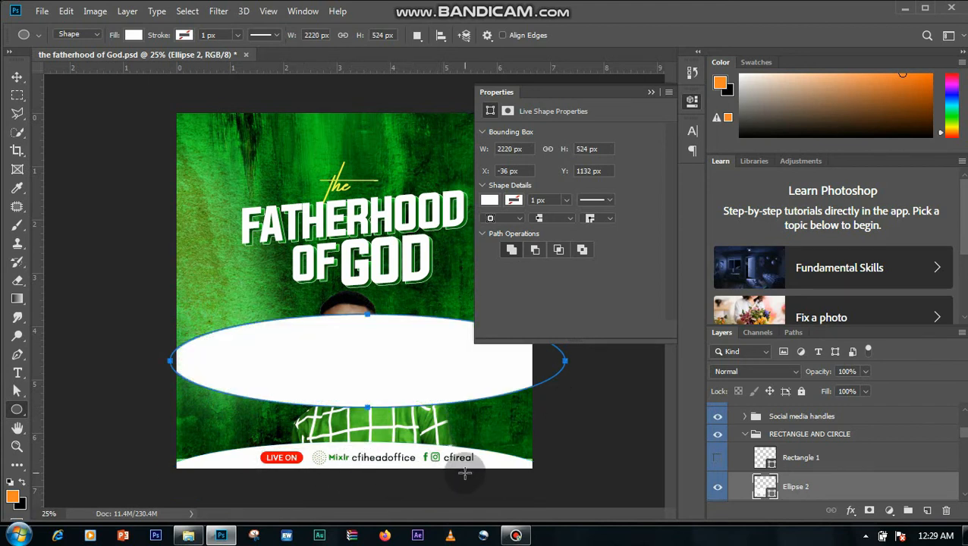
{"action": "left_click", "coordinate": [652, 92]}
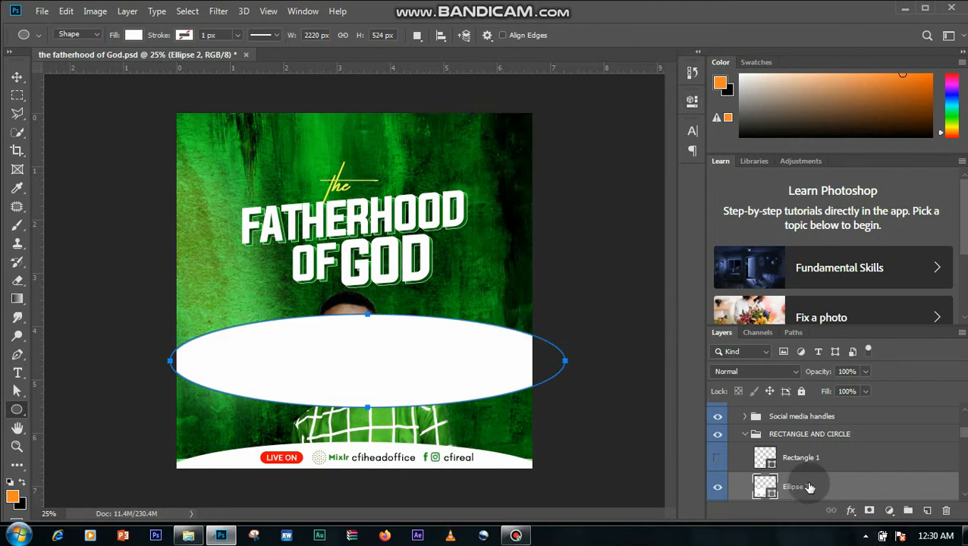
{"action": "key", "text": "Delete"}
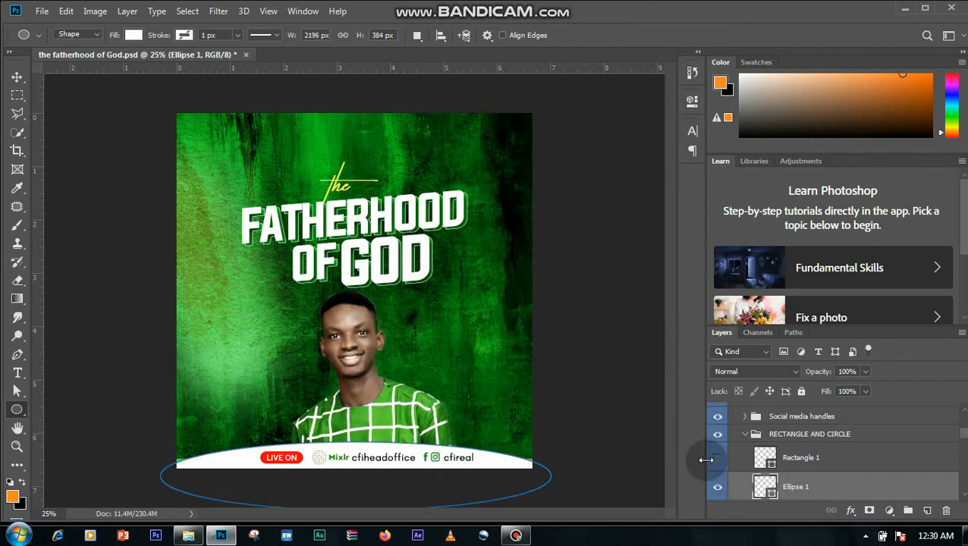
- Show Rectangle 1 again and collapse the RECTANGLE AND CIRCLE group
{"action": "left_click", "coordinate": [745, 435]}
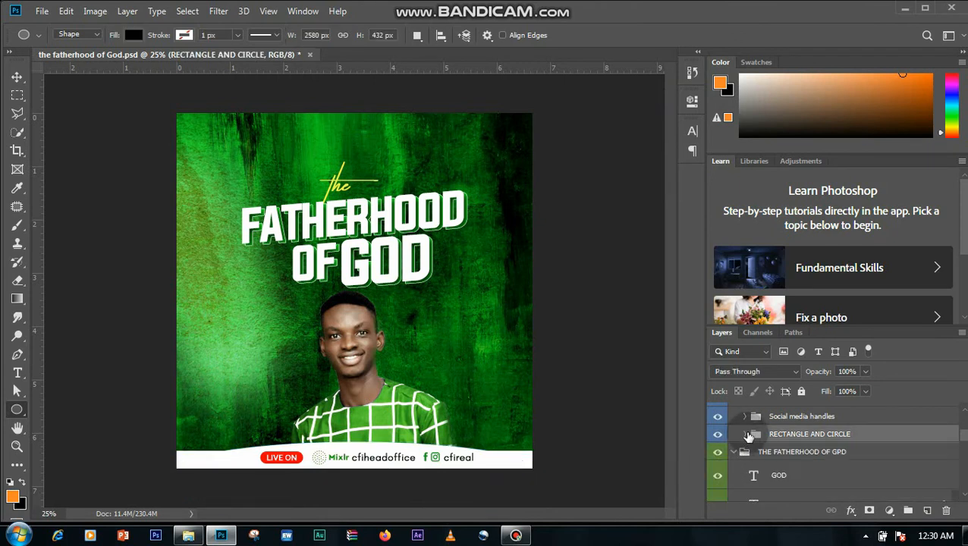
{"action": "left_click", "coordinate": [745, 435]}
{"action": "left_click", "coordinate": [745, 434]}
- Toggle the Social media handles subgroup's visibility to compare the footer with and without its contents, leaving it shown and selected
{"action": "left_click", "coordinate": [718, 421]}
{"action": "left_click", "coordinate": [719, 420]}
{"action": "left_click", "coordinate": [719, 420]}
{"action": "left_click", "coordinate": [720, 420]}
{"action": "left_click", "coordinate": [743, 419]}
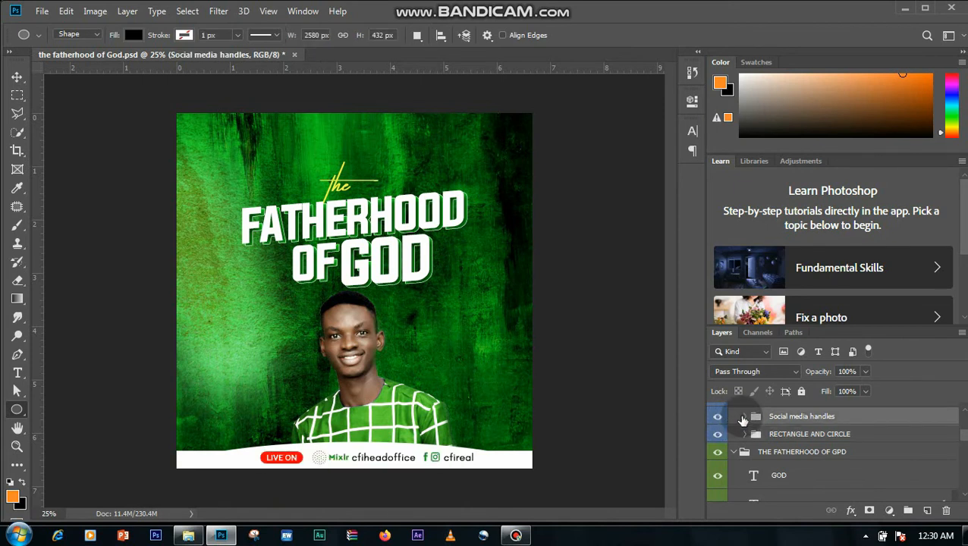
- Expand the Social media handles subgroup, inspect the cfireal text layer inside Group 22, and collapse Group 22
{"action": "left_click", "coordinate": [745, 417]}
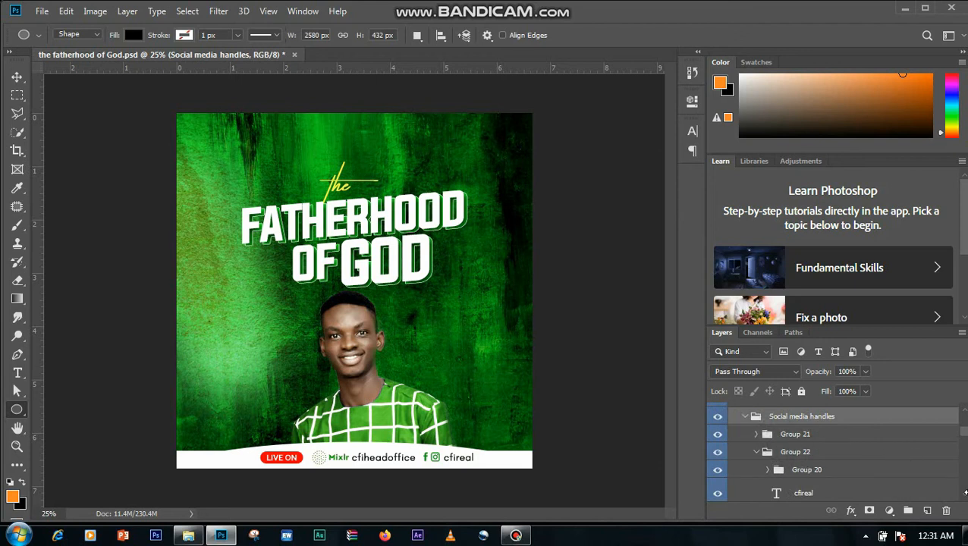
{"action": "scroll", "coordinate": [963, 494], "scroll_direction": "down", "scroll_amount": 1}
{"action": "left_click", "coordinate": [843, 469]}
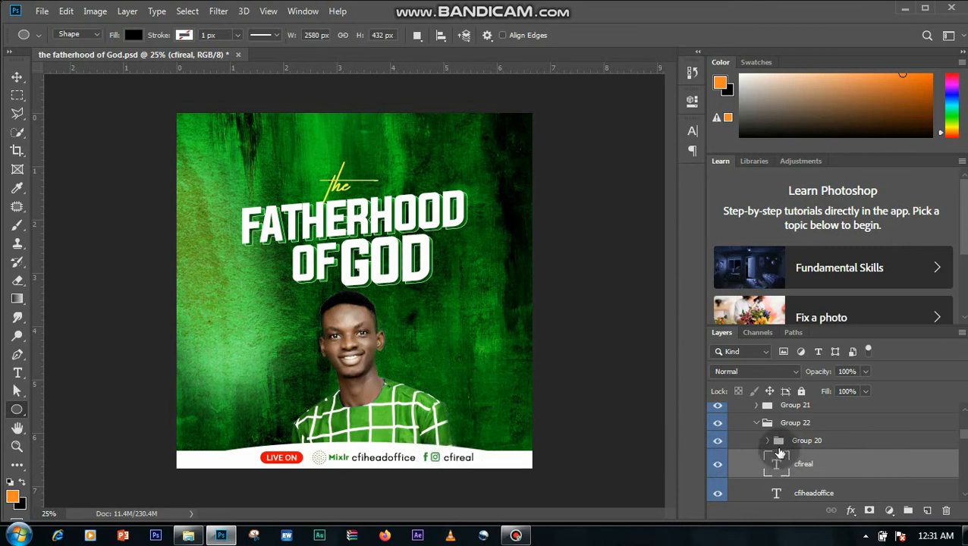
{"action": "left_click", "coordinate": [757, 422]}
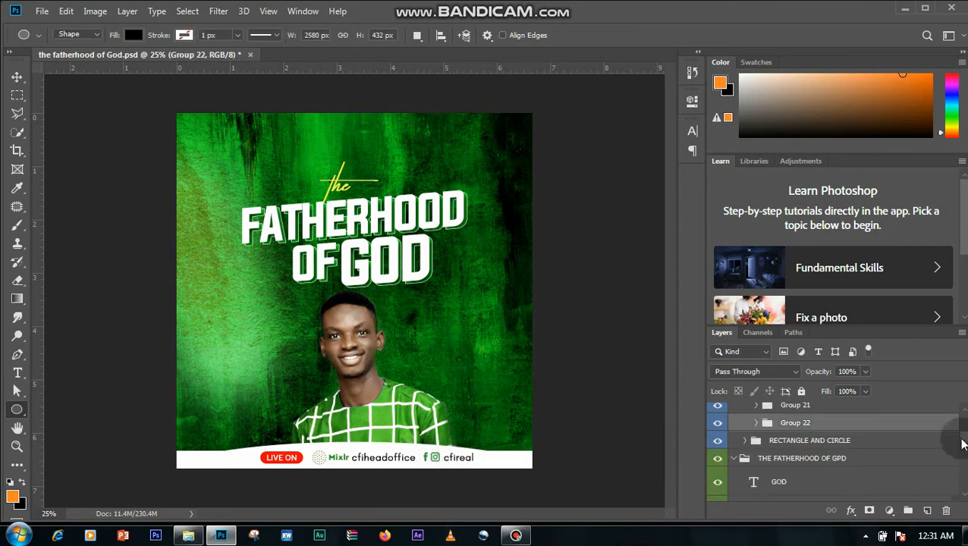
- Draw a rounded rectangle about 212 by 68 px with a 60 px radius on the footer beside the LIVE ON badge
{"action": "left_click_drag", "start_coordinate": [962, 439], "coordinate": [962, 438]}
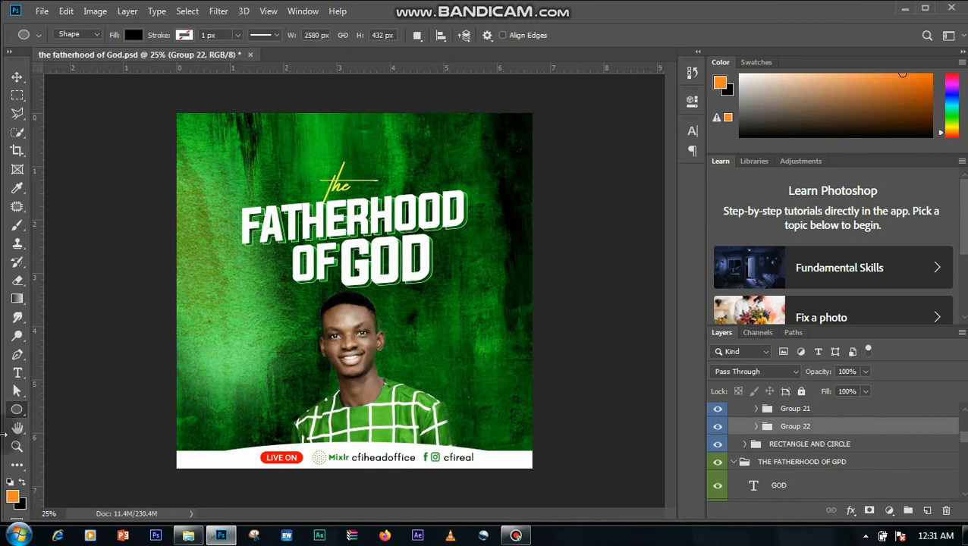
{"action": "right_click", "coordinate": [17, 409]}
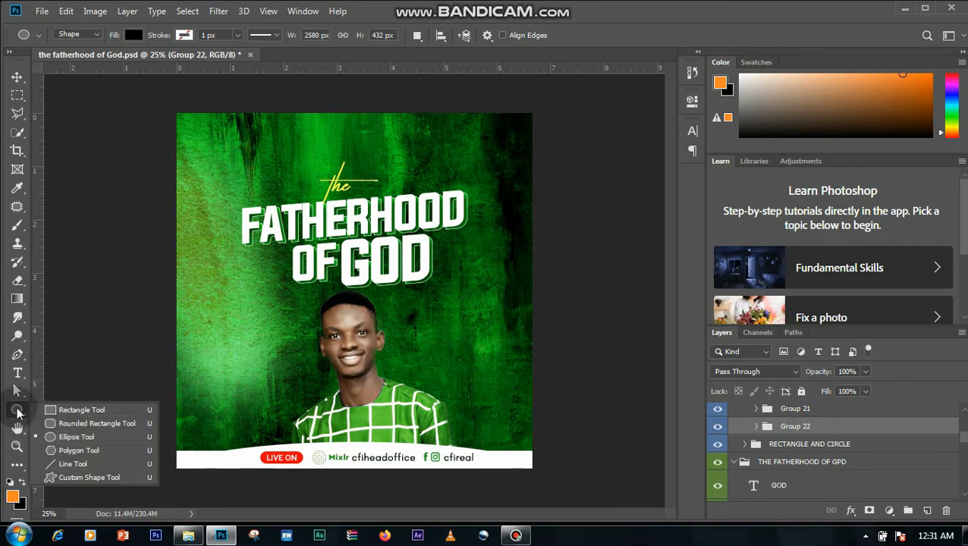
{"action": "left_click", "coordinate": [69, 424]}
{"action": "left_click_drag", "start_coordinate": [204, 458], "coordinate": [243, 466]}
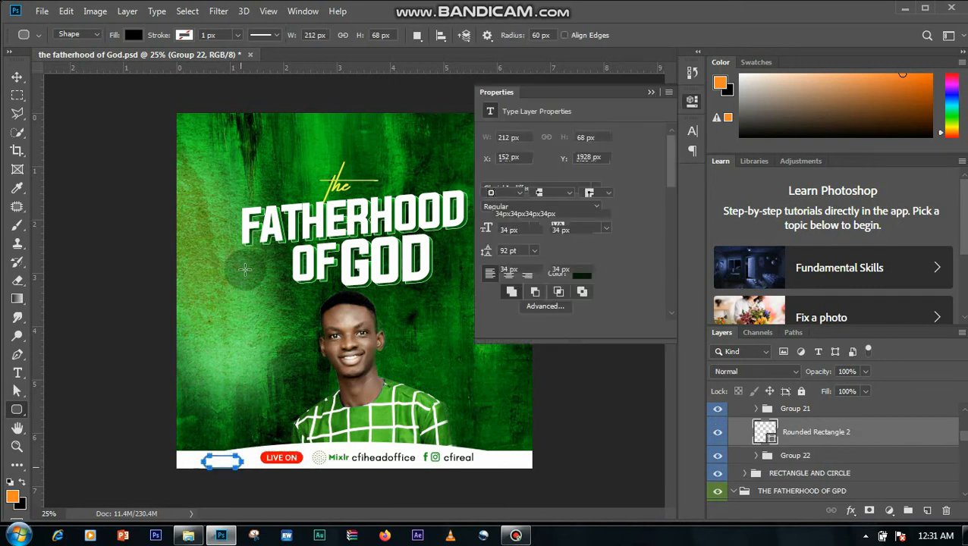
- Fill the new rounded rectangle with the red sampled from the LIVE ON badge and nudge it up and left on the footer
{"action": "left_click", "coordinate": [134, 35]}
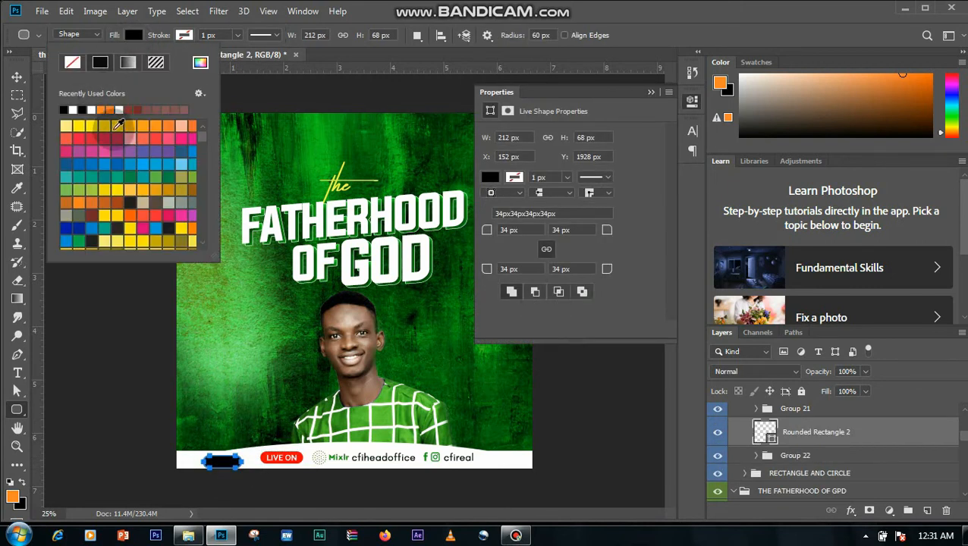
{"action": "left_click", "coordinate": [158, 217]}
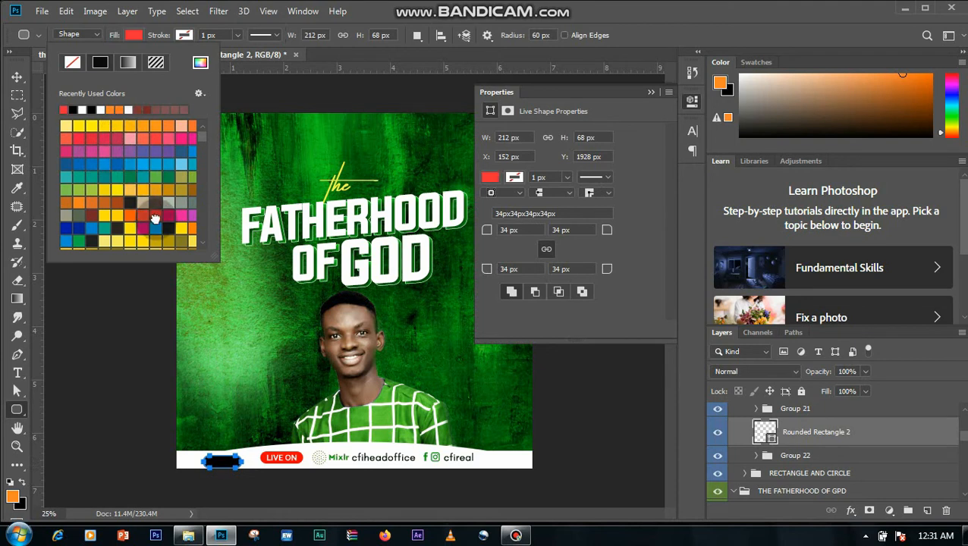
{"action": "left_click", "coordinate": [18, 190]}
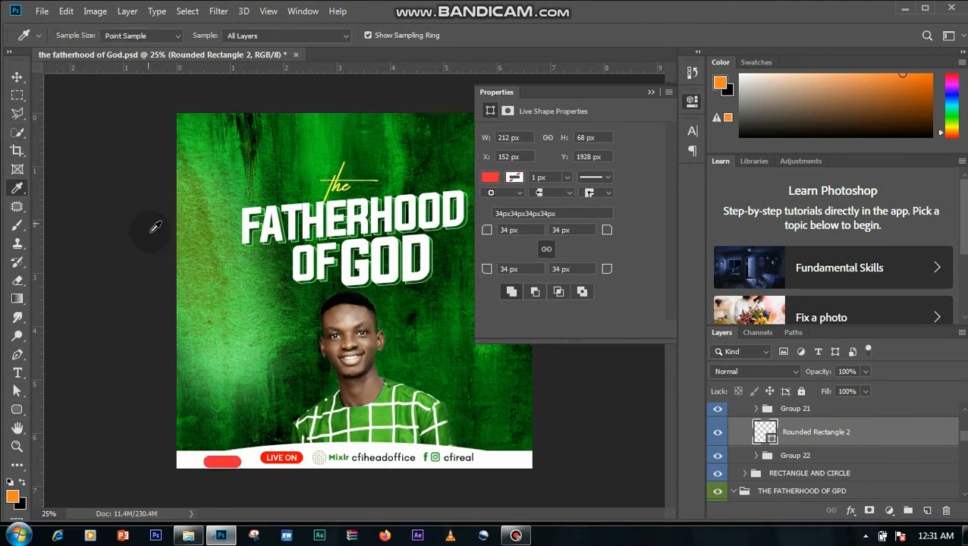
{"action": "left_click", "coordinate": [268, 454]}
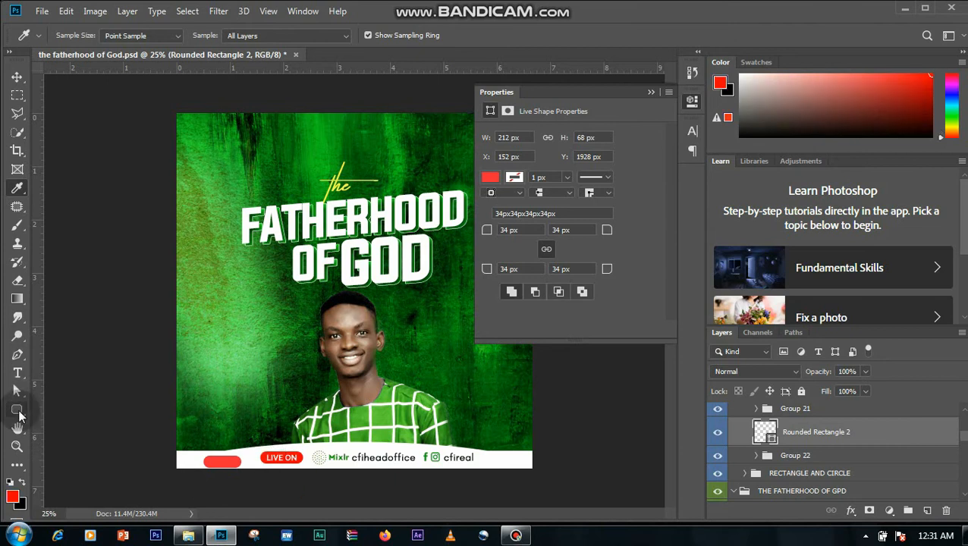
{"action": "left_click", "coordinate": [18, 410]}
{"action": "left_click", "coordinate": [134, 35]}
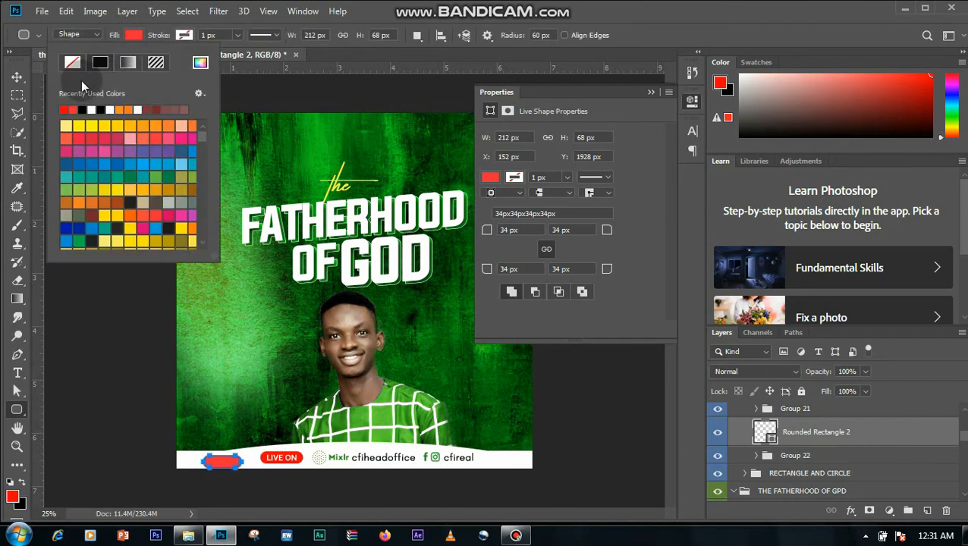
{"action": "left_click", "coordinate": [17, 77]}
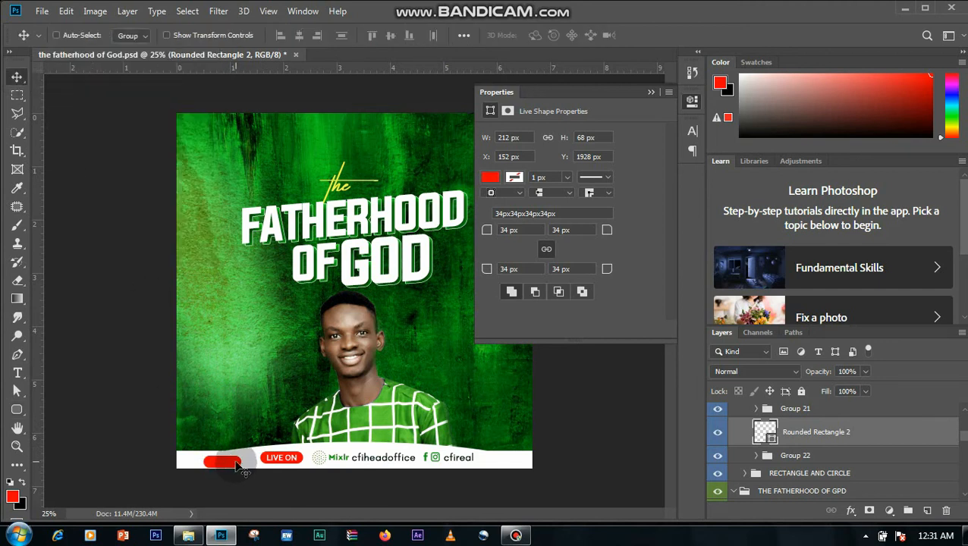
{"action": "left_click_drag", "start_coordinate": [235, 462], "coordinate": [229, 458]}
- Add the text "LIVE ON" on the flyer background just above the new rounded rectangle
{"action": "left_click", "coordinate": [17, 372]}
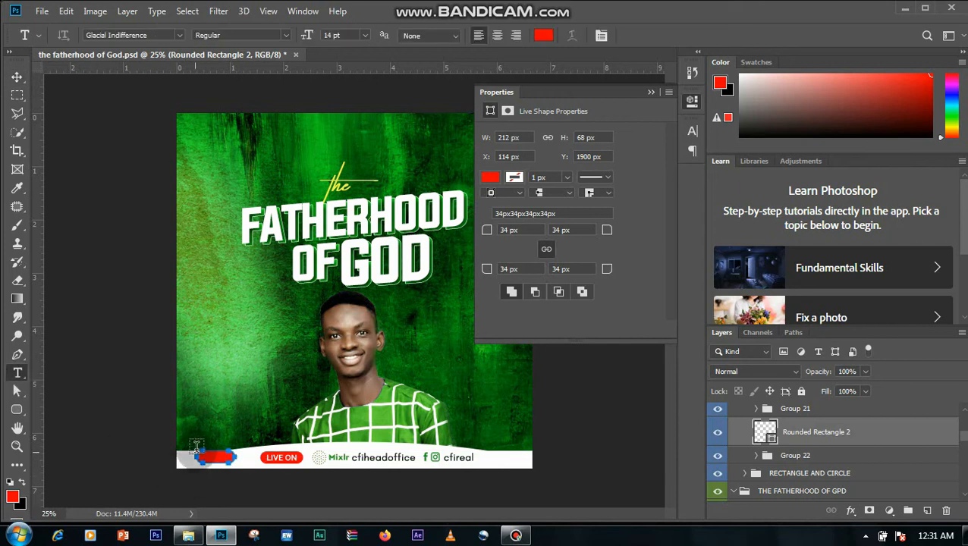
{"action": "left_click", "coordinate": [198, 427]}
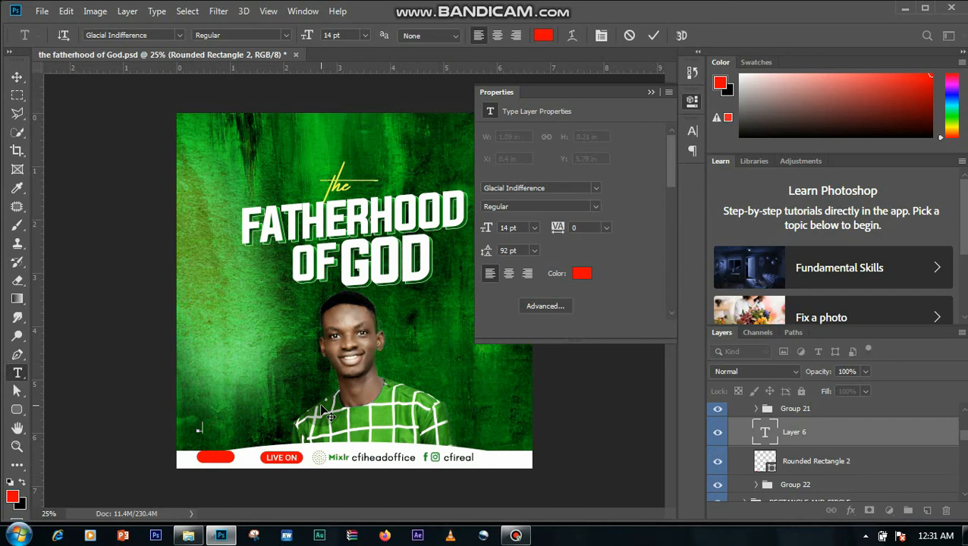
{"action": "type", "text": "LIVE ON"}
{"action": "left_click", "coordinate": [654, 40]}
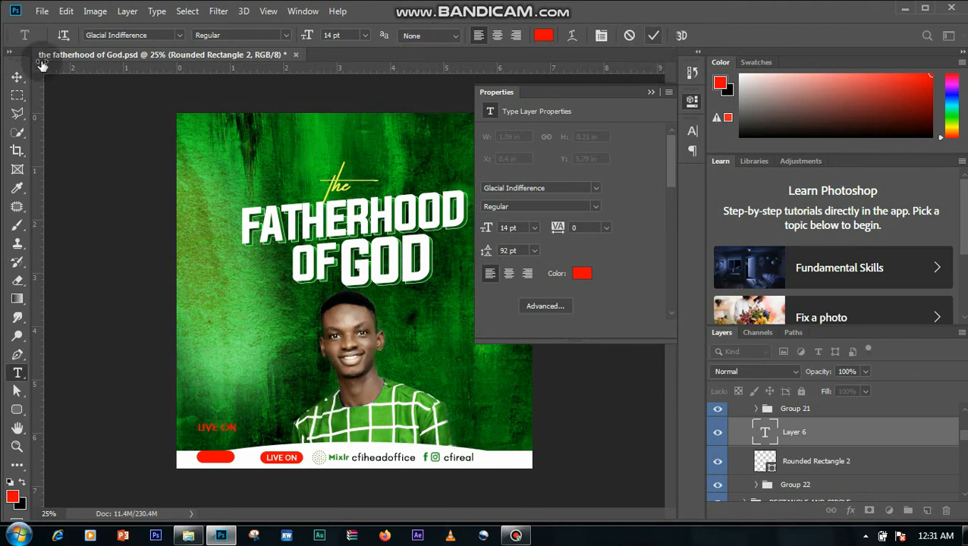
- Set the new LIVE ON text's colour to white (ffffff)
{"action": "left_click", "coordinate": [17, 77]}
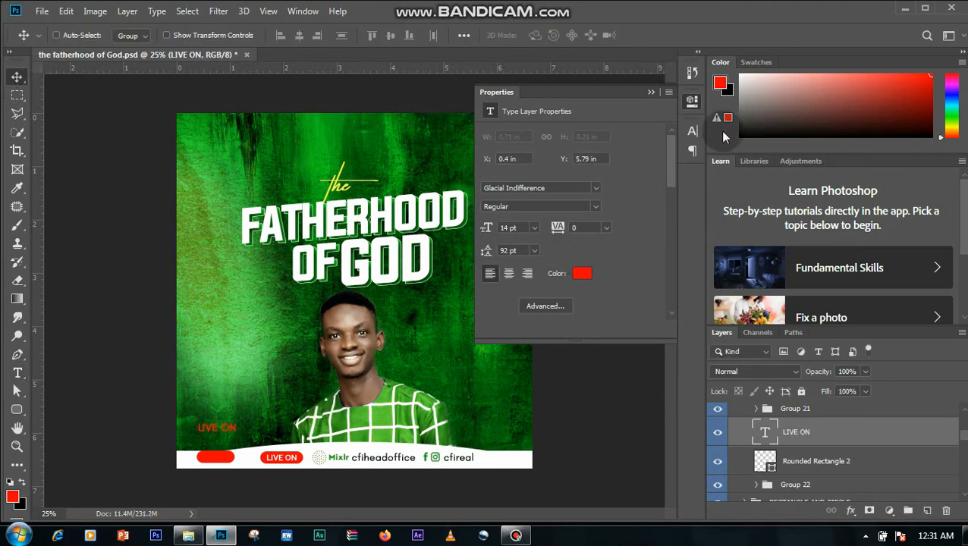
{"action": "left_click", "coordinate": [692, 130]}
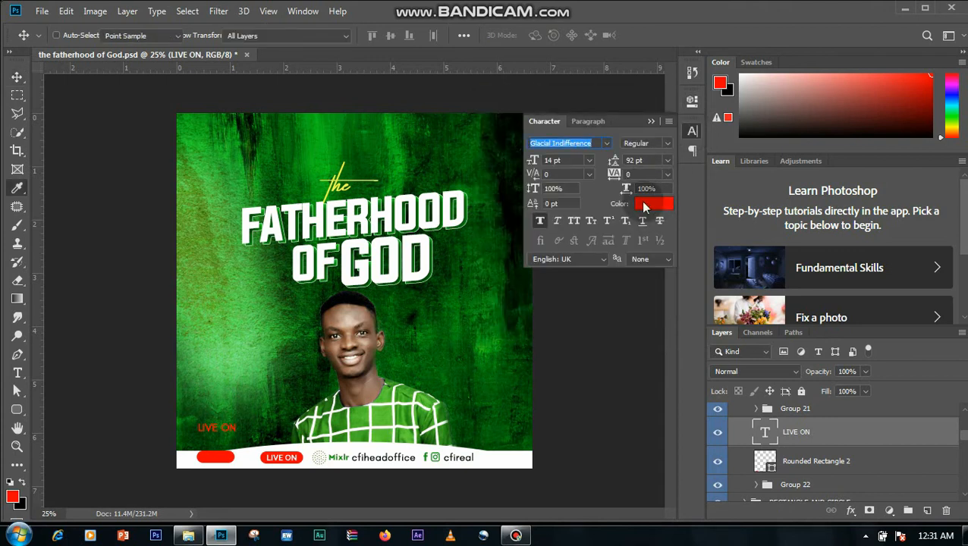
{"action": "left_click", "coordinate": [651, 203]}
{"action": "type", "text": "ffffff"}
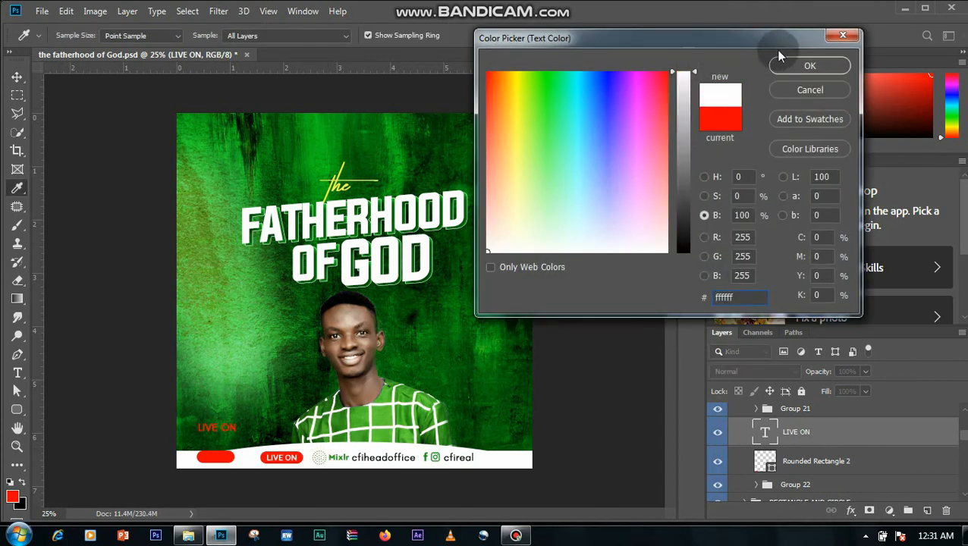
{"action": "left_click", "coordinate": [789, 69]}
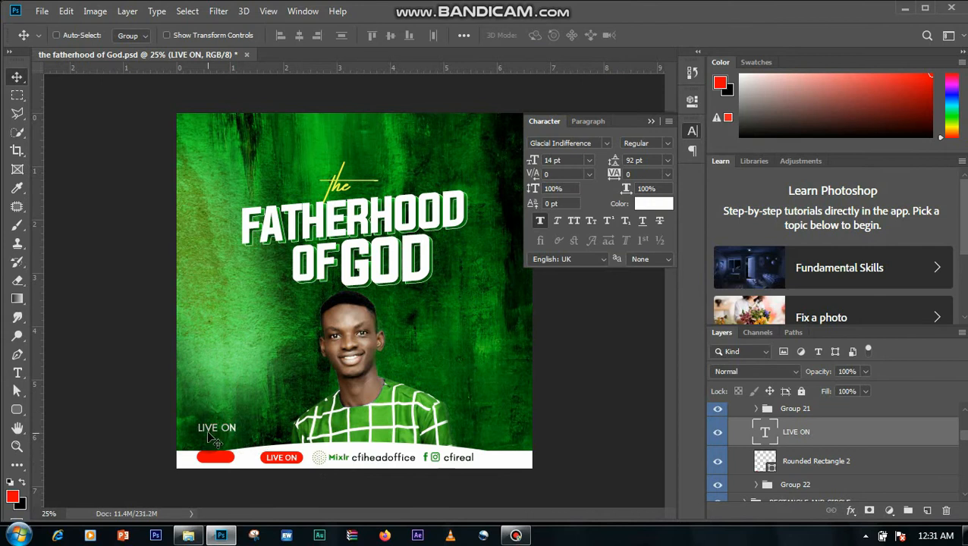
- Move the new LIVE ON text onto the red rounded rectangle and set its size to 11 pt
{"action": "left_click_drag", "start_coordinate": [218, 431], "coordinate": [216, 461]}
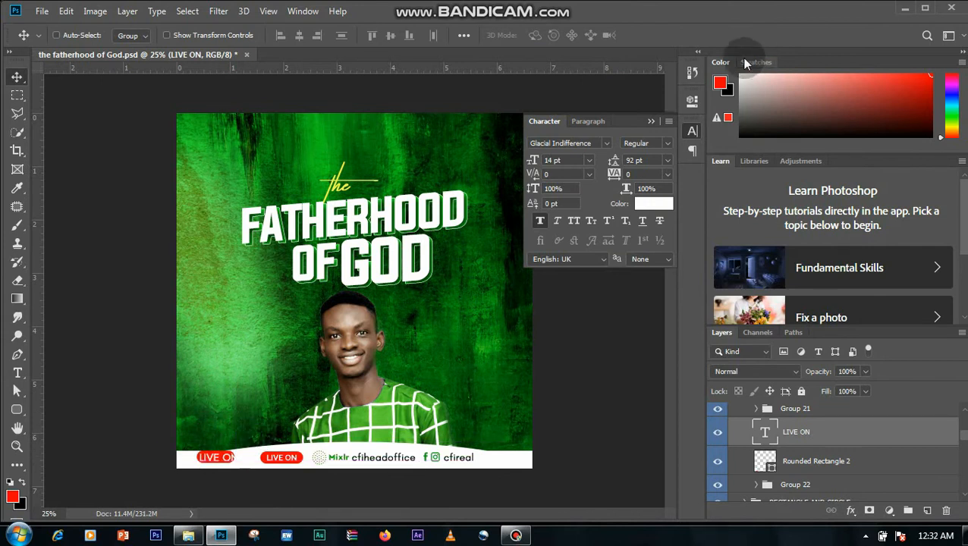
{"action": "left_click", "coordinate": [591, 161]}
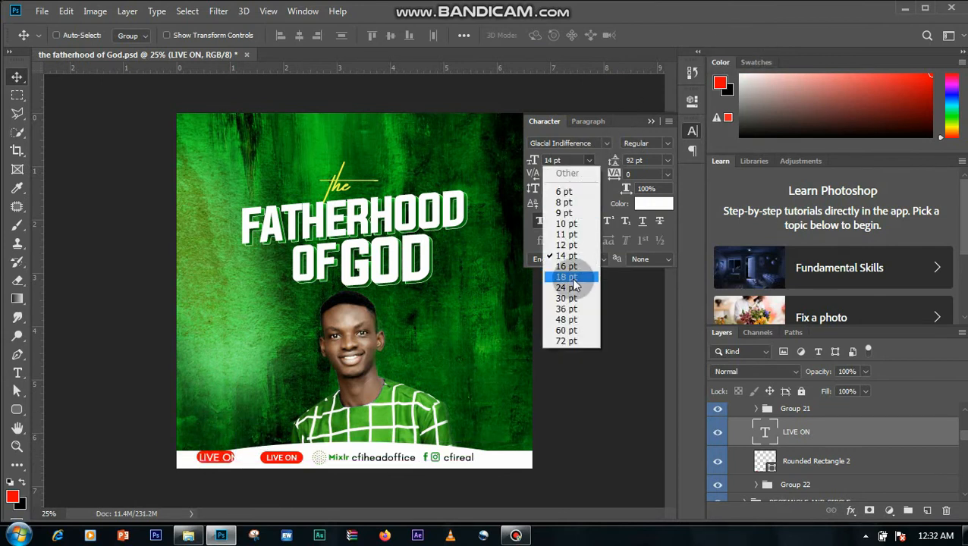
{"action": "left_click", "coordinate": [568, 237]}
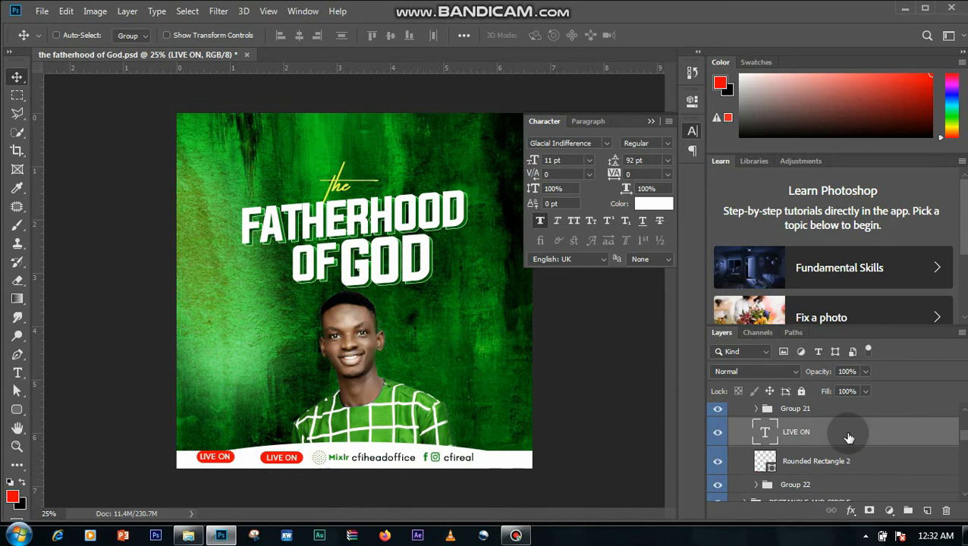
- Delete the demo LIVE ON text and rounded rectangle layers, and collapse the SOCIAL MEDIA HANDLES group
{"action": "key", "text": "Delete"}
{"action": "key", "text": "Delete"}
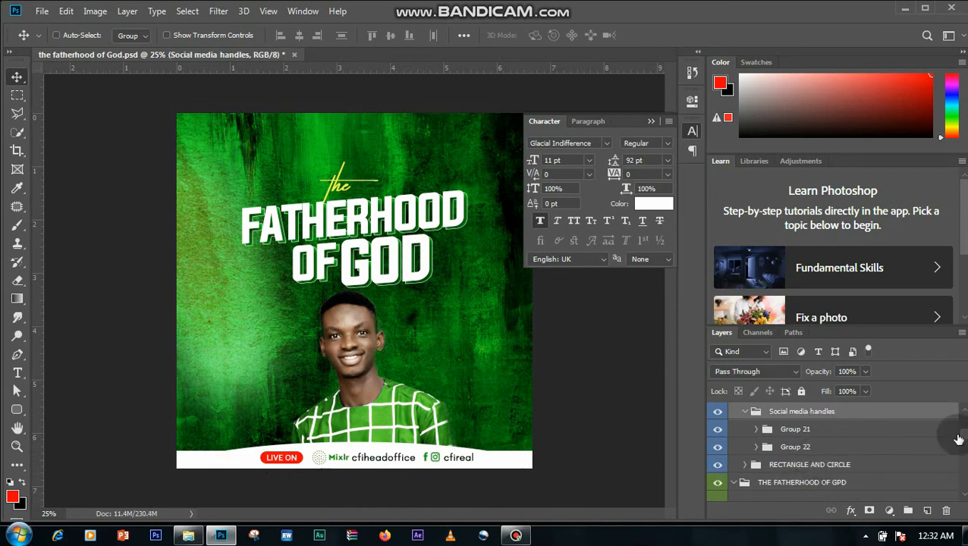
{"action": "scroll", "coordinate": [963, 437], "scroll_direction": "up", "scroll_amount": 2}
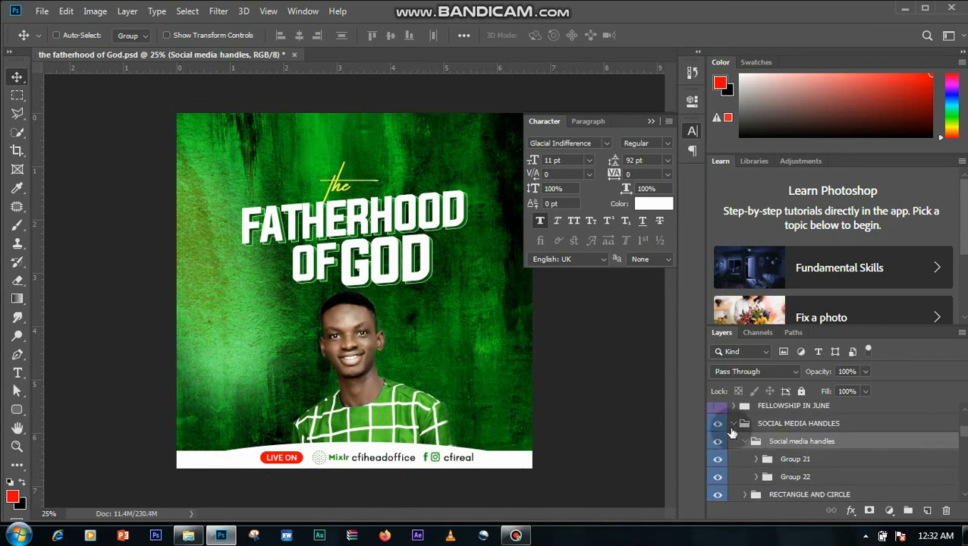
{"action": "left_click", "coordinate": [735, 423]}
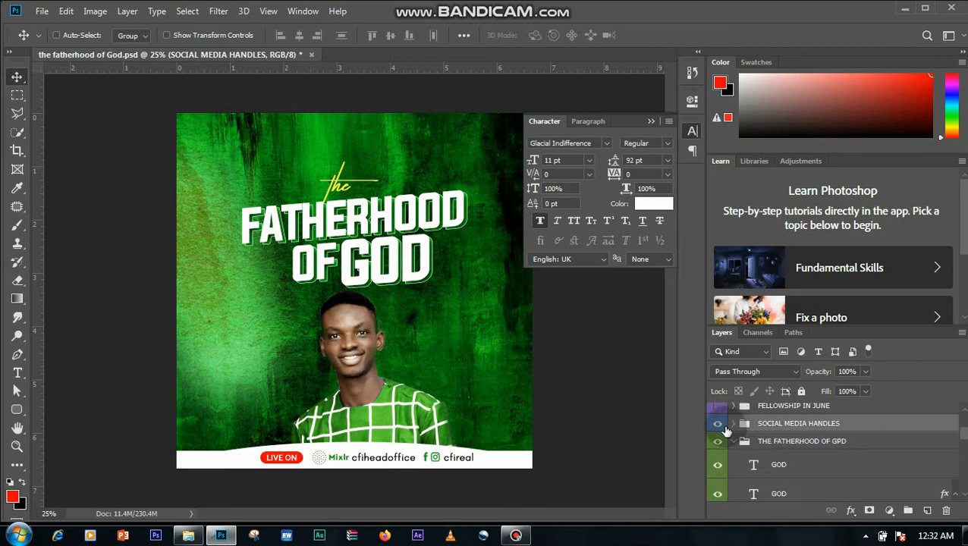
{"action": "left_click", "coordinate": [719, 425]}
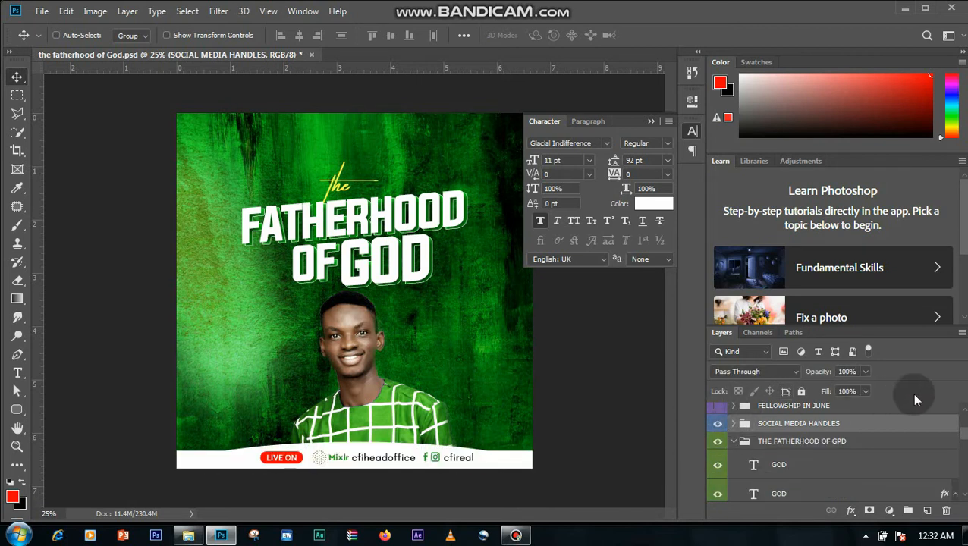
- Select the FELLOWSHIP IN JUNE group and toggle its visibility, leaving its corner ribbon shown
{"action": "scroll", "coordinate": [958, 435], "scroll_direction": "up", "scroll_amount": 3}
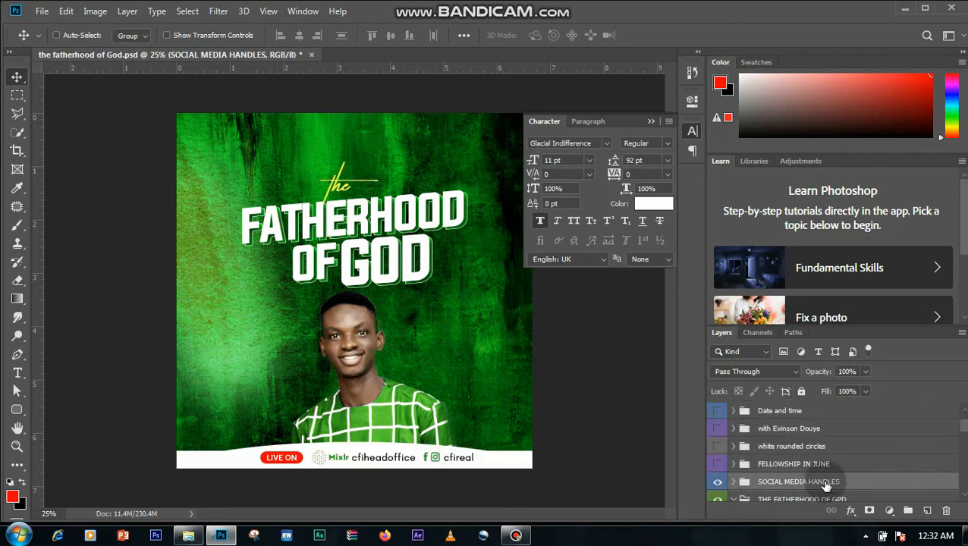
{"action": "left_click", "coordinate": [747, 465]}
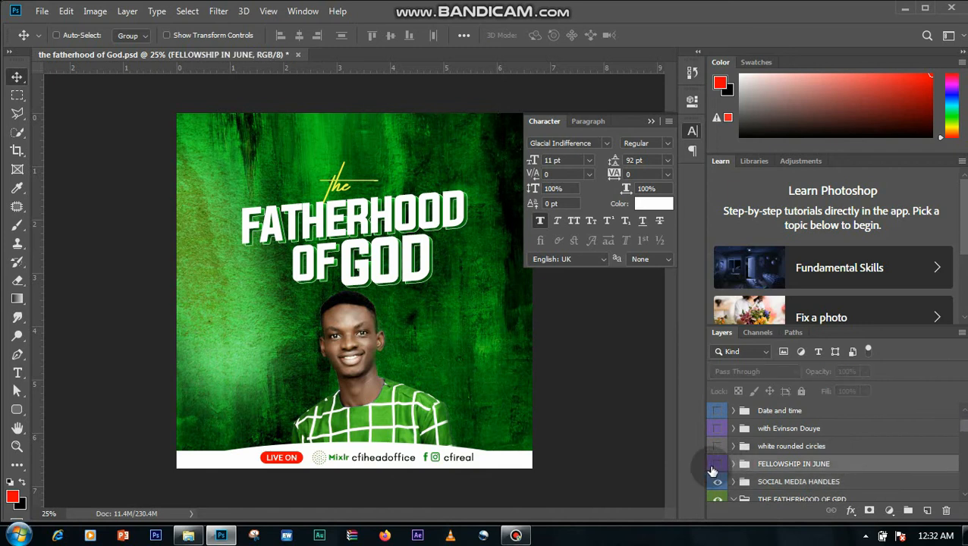
{"action": "left_click", "coordinate": [719, 466]}
{"action": "left_click", "coordinate": [720, 466]}
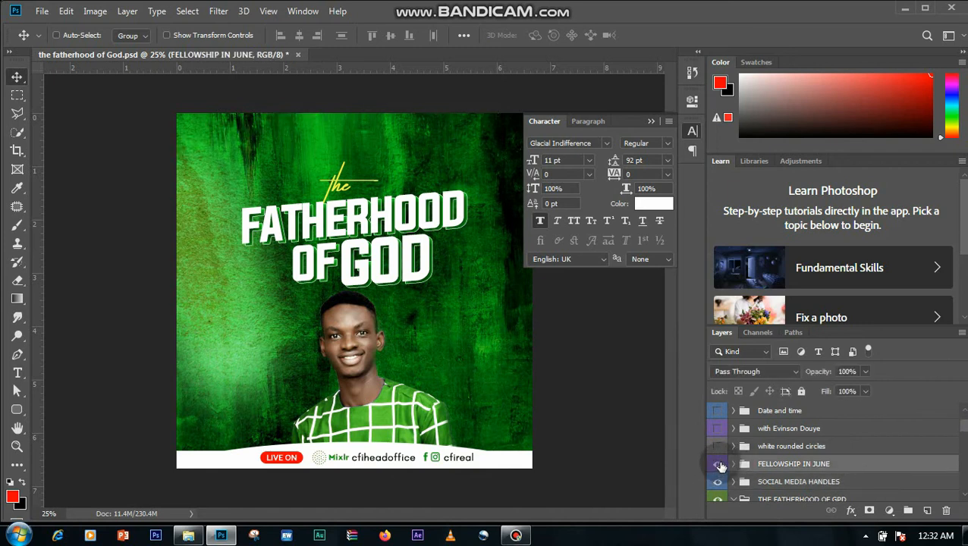
{"action": "left_click", "coordinate": [719, 467]}
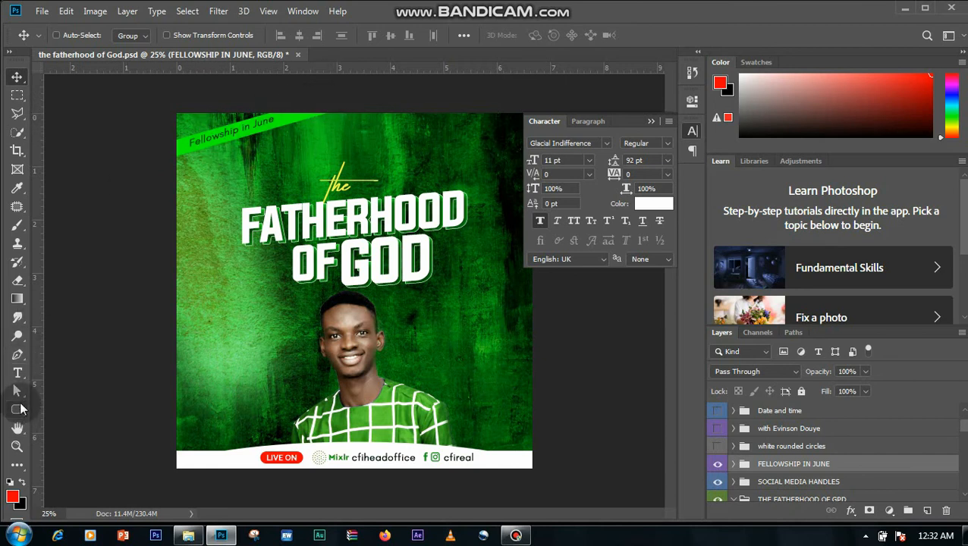
- Draw a full-width rectangle about 2200 by 108 px below the Fellowship in June ribbon and fill it with the ribbon's sampled green
{"action": "left_click_drag", "start_coordinate": [25, 414], "coordinate": [65, 410]}
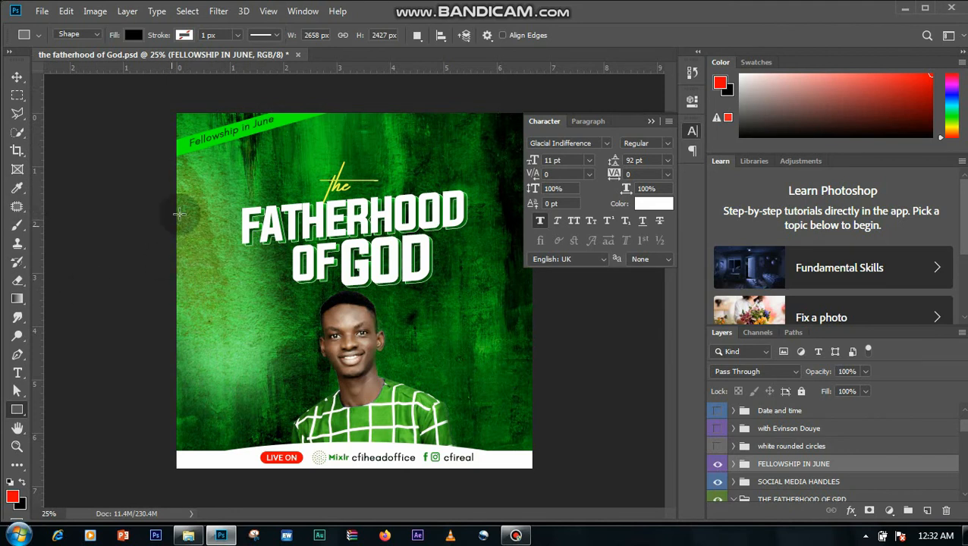
{"action": "left_click_drag", "start_coordinate": [176, 174], "coordinate": [573, 184]}
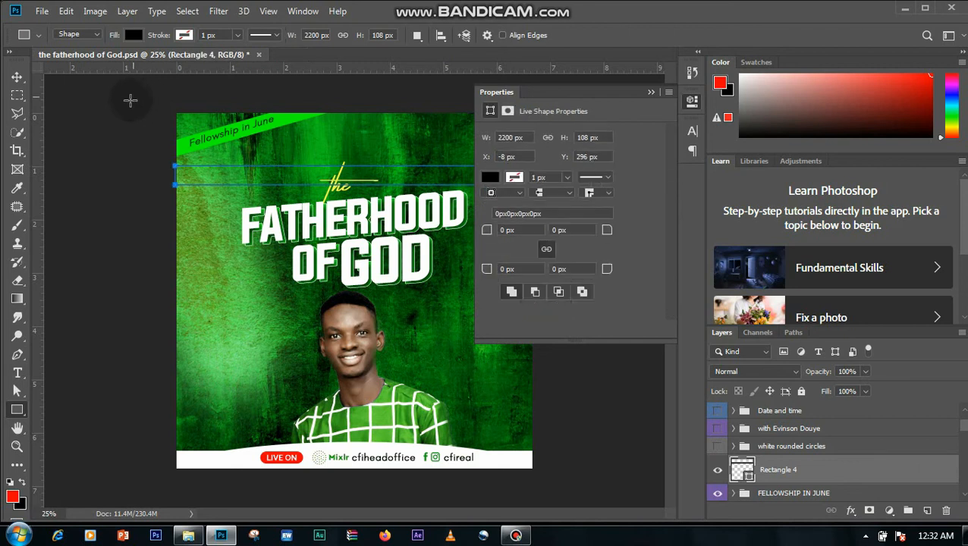
{"action": "left_click", "coordinate": [17, 187]}
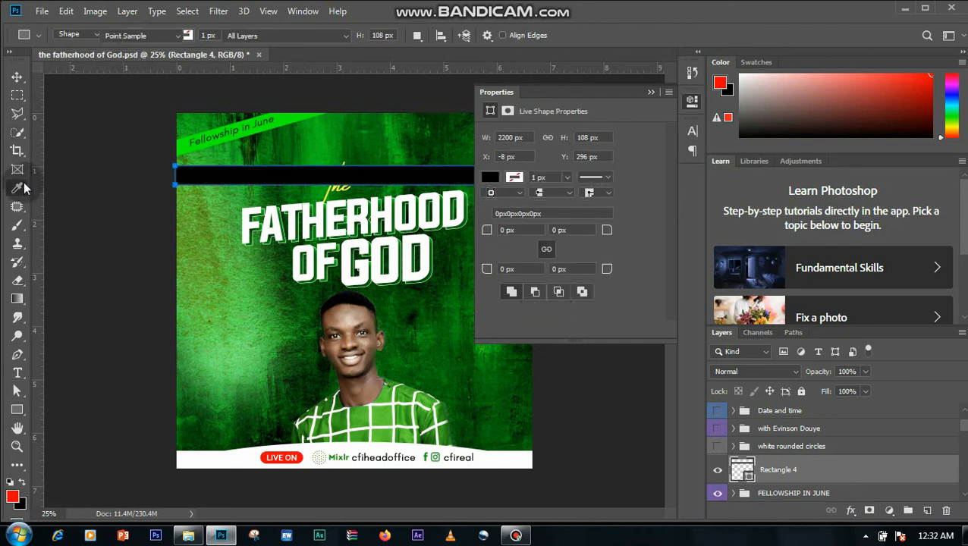
{"action": "left_click", "coordinate": [288, 123]}
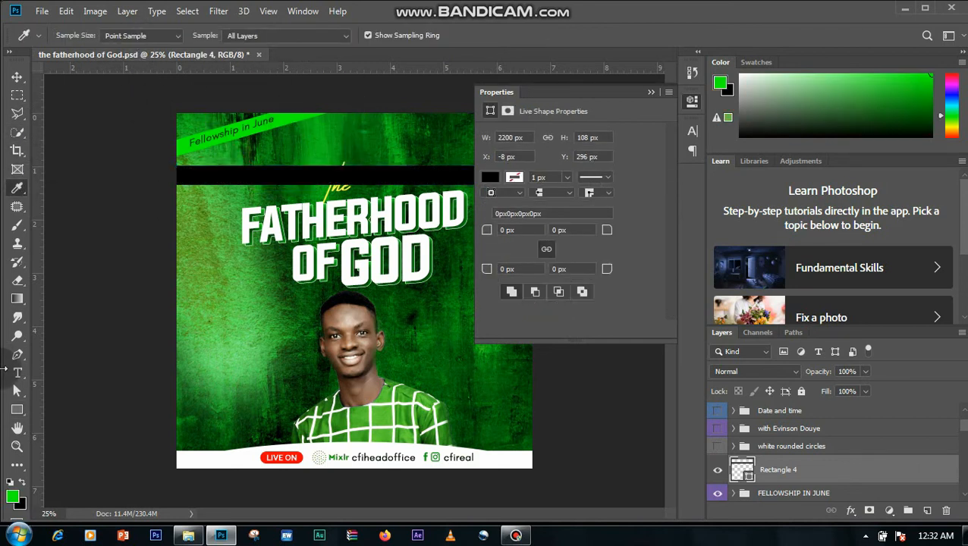
{"action": "left_click", "coordinate": [17, 410]}
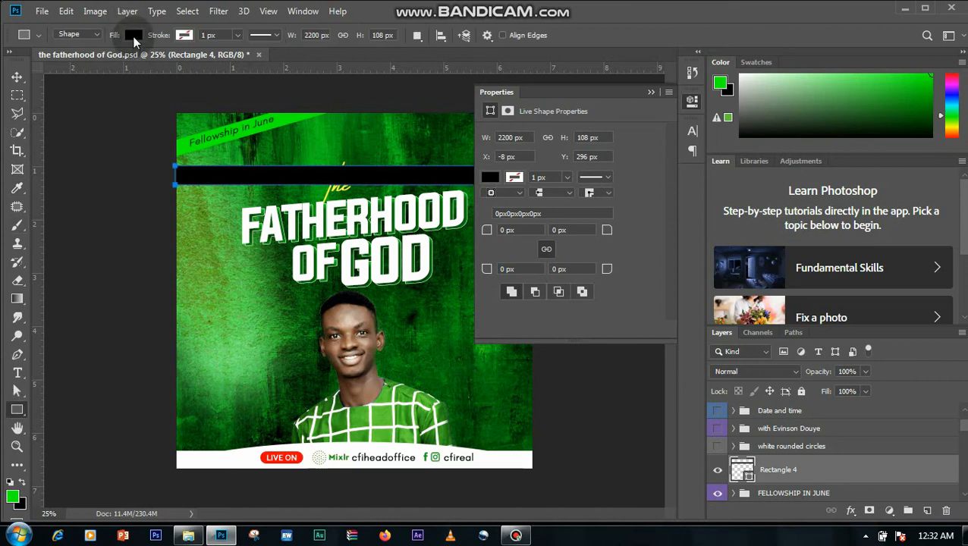
{"action": "left_click", "coordinate": [133, 35]}
{"action": "left_click", "coordinate": [65, 110]}
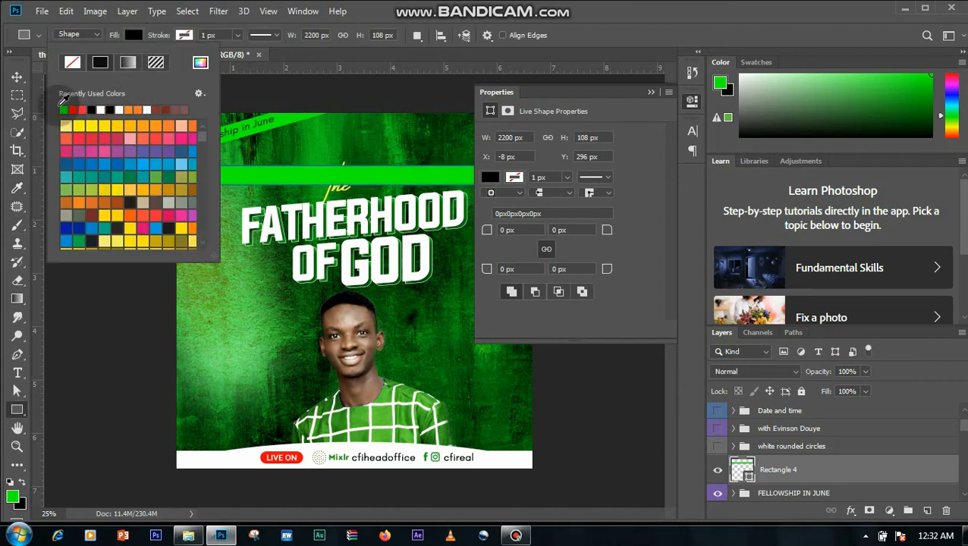
- Rotate the green rectangle about -24° and move it diagonally across the flyer's upper-left corner, just below the Fellowship in June ribbon
{"action": "left_click", "coordinate": [16, 77]}
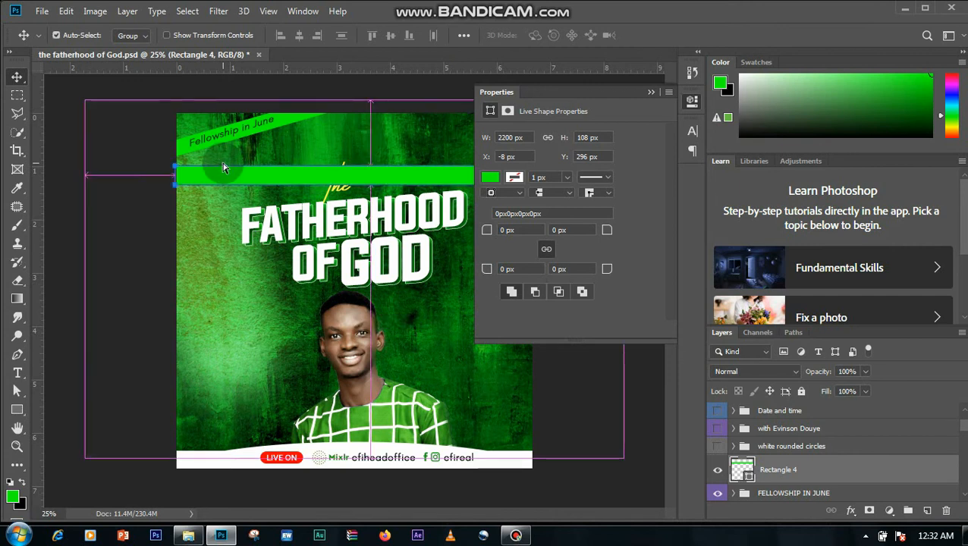
{"action": "key", "text": "ctrl+t"}
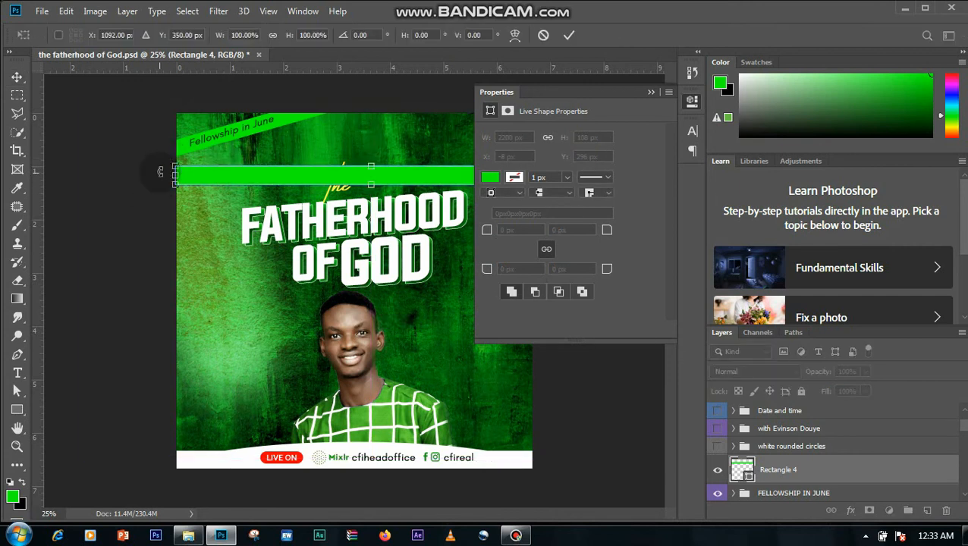
{"action": "left_click_drag", "start_coordinate": [165, 163], "coordinate": [114, 266]}
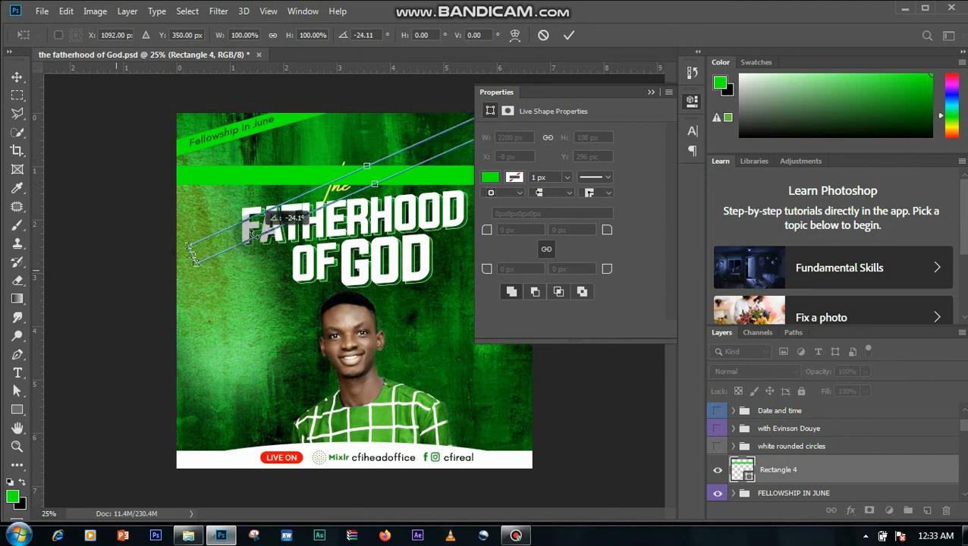
{"action": "left_click_drag", "start_coordinate": [309, 205], "coordinate": [220, 176]}
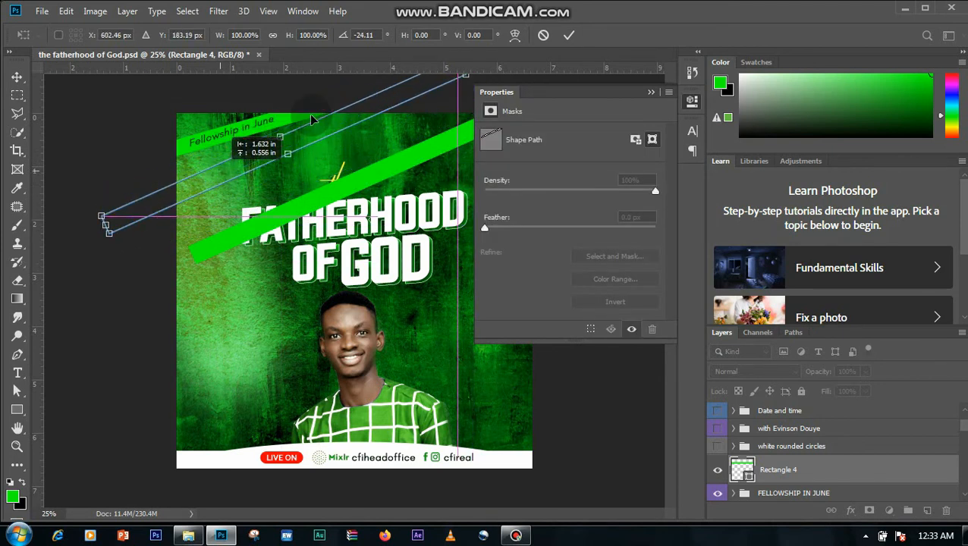
{"action": "left_click", "coordinate": [570, 36]}
{"action": "left_click", "coordinate": [454, 211]}
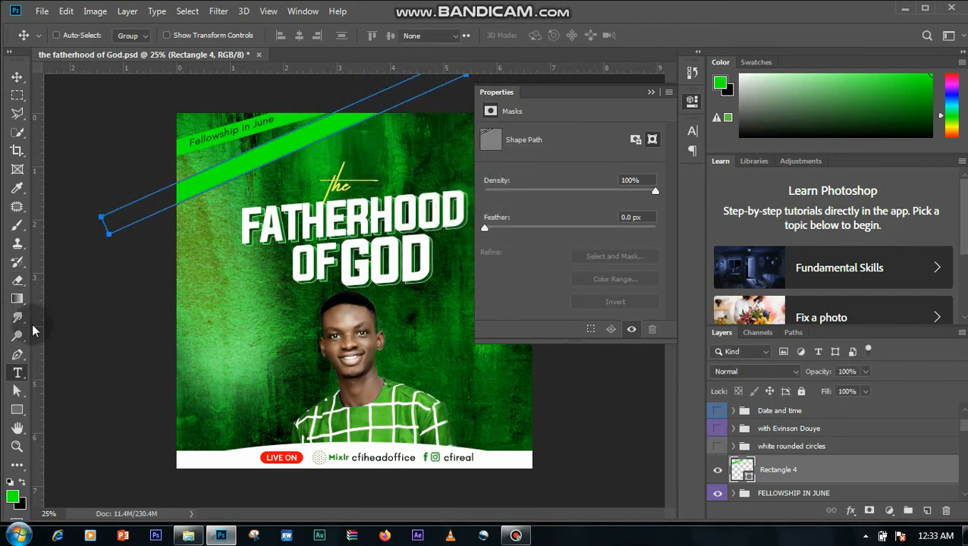
- Add the text FELLOWSHIP IN JUNE in 11 pt Glacial Indifference on the background below the green band
{"action": "left_click", "coordinate": [191, 292]}
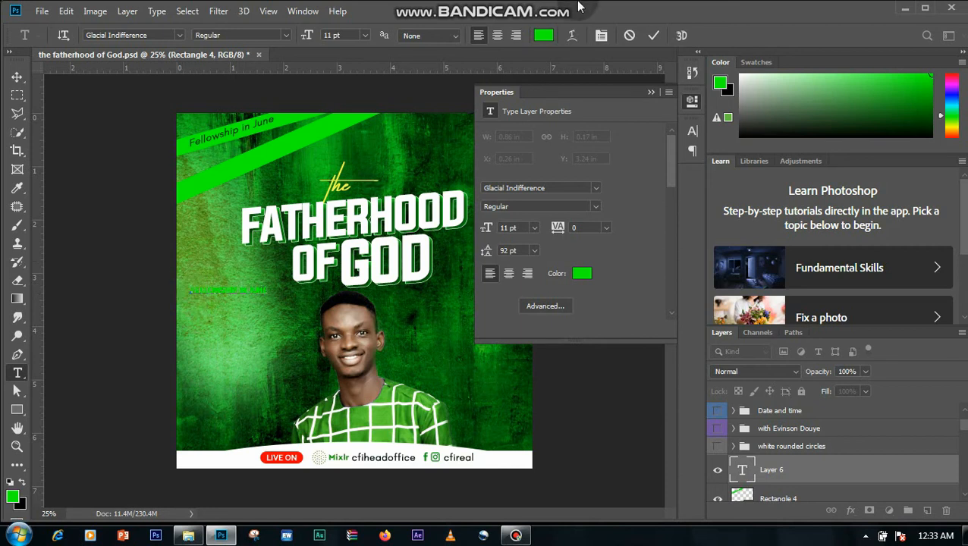
{"action": "left_click", "coordinate": [651, 36]}
{"action": "left_click", "coordinate": [18, 77]}
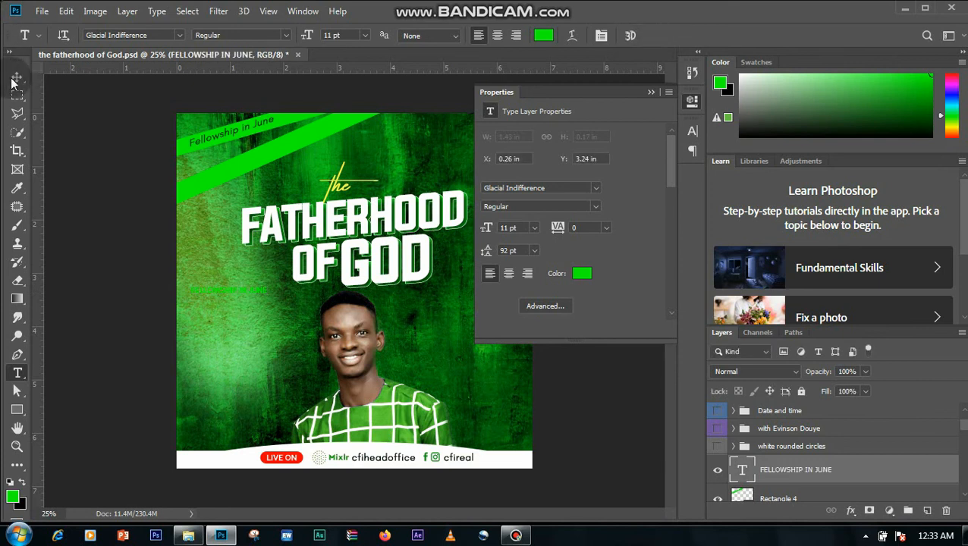
- Change the FELLOWSHIP IN JUNE text colour to black and move the text up over the diagonal green rectangle
{"action": "left_click", "coordinate": [698, 138]}
{"action": "left_click", "coordinate": [642, 211]}
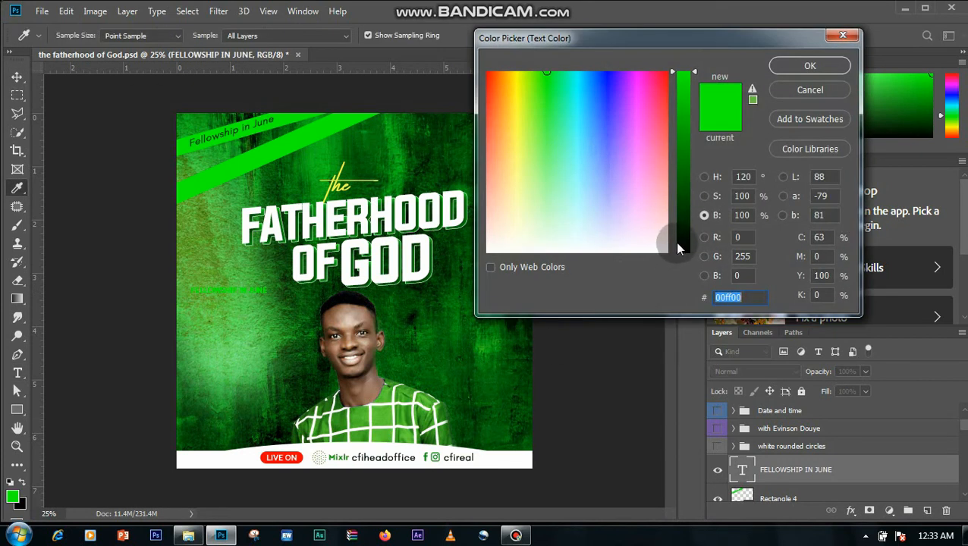
{"action": "left_click_drag", "start_coordinate": [679, 249], "coordinate": [675, 277]}
{"action": "left_click", "coordinate": [809, 66]}
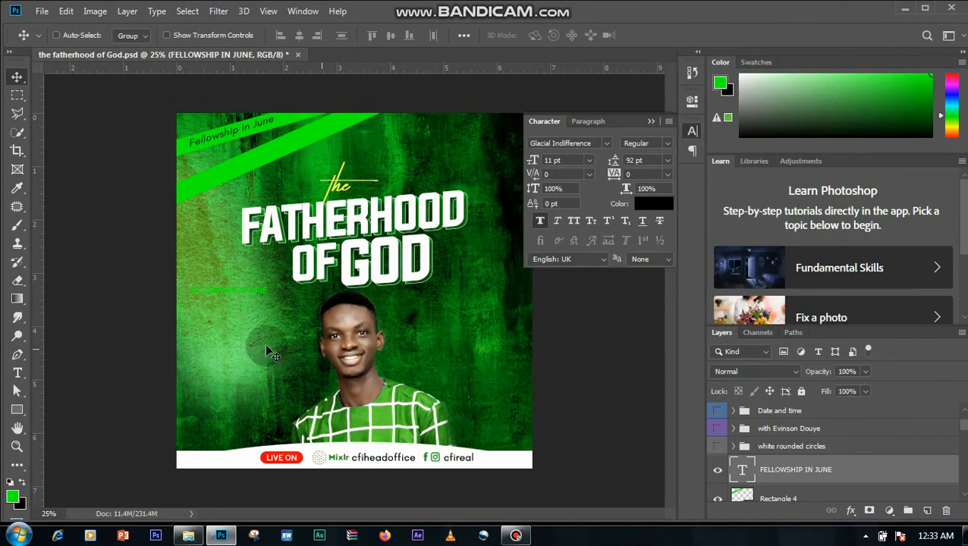
{"action": "left_click_drag", "start_coordinate": [254, 298], "coordinate": [259, 187]}
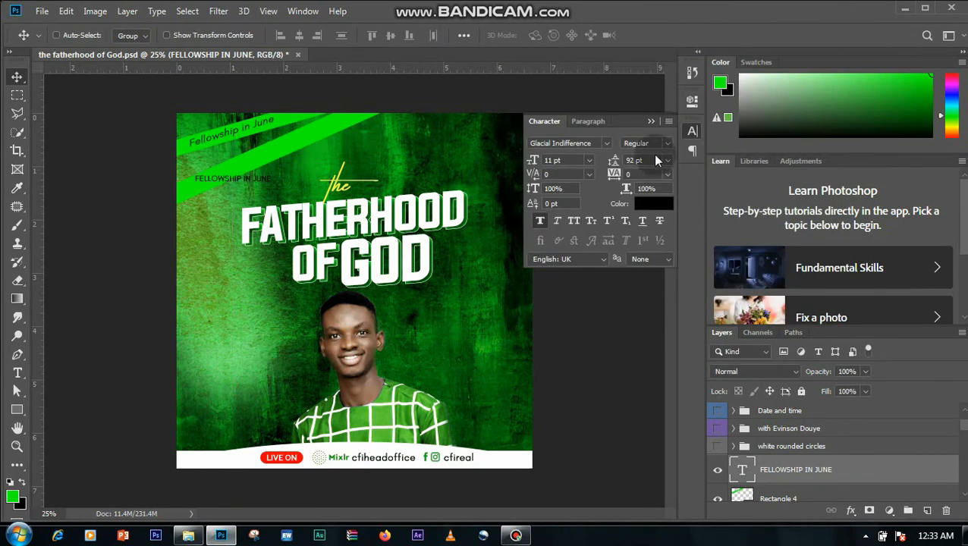
- Set the FELLOWSHIP IN JUNE text to 18 pt with tracking 50, nudging it slightly down and to the right
{"action": "left_click", "coordinate": [591, 162]}
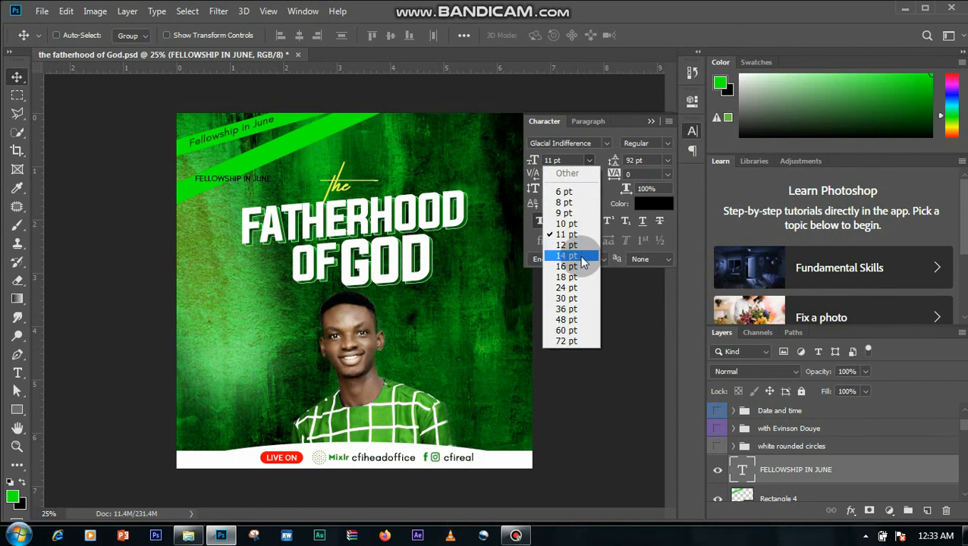
{"action": "left_click", "coordinate": [581, 259]}
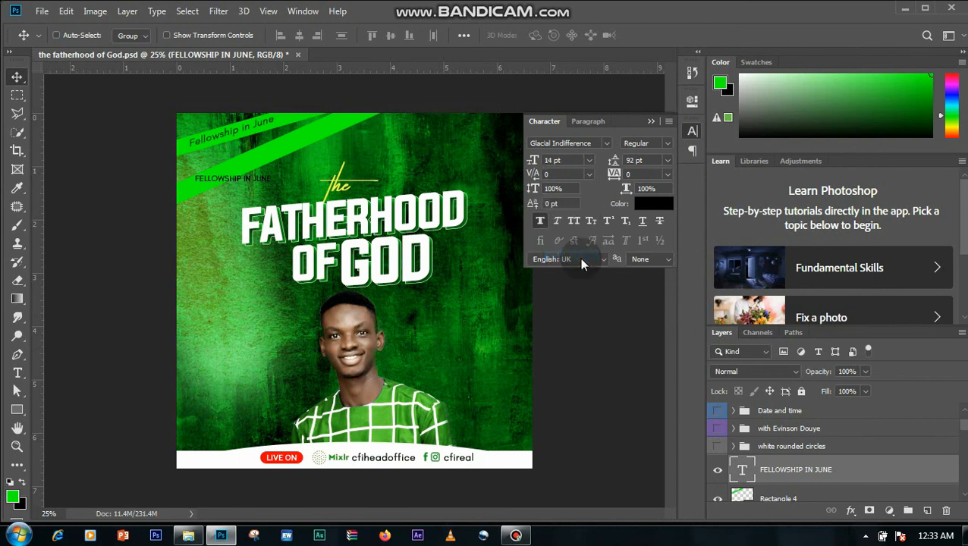
{"action": "left_click", "coordinate": [667, 175]}
{"action": "left_click", "coordinate": [641, 310]}
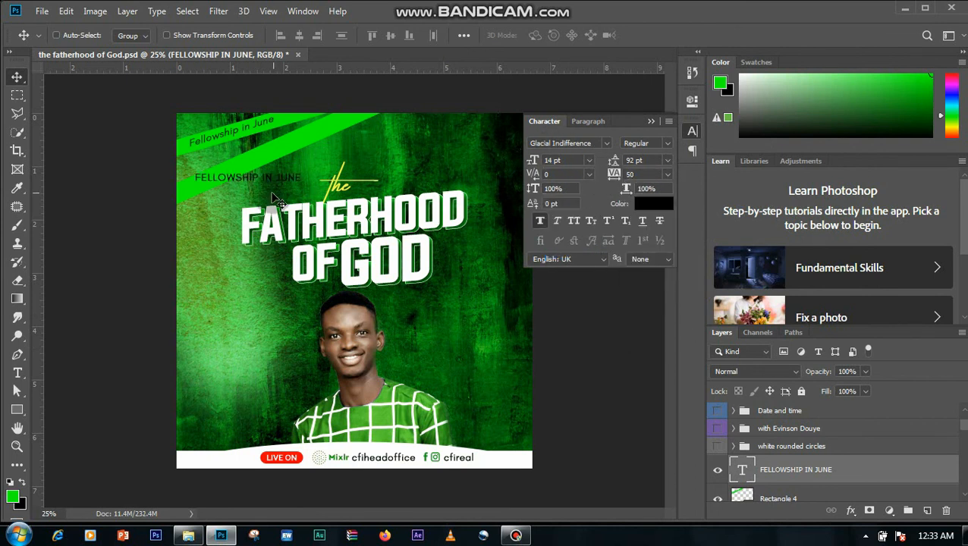
{"action": "left_click_drag", "start_coordinate": [265, 182], "coordinate": [268, 187]}
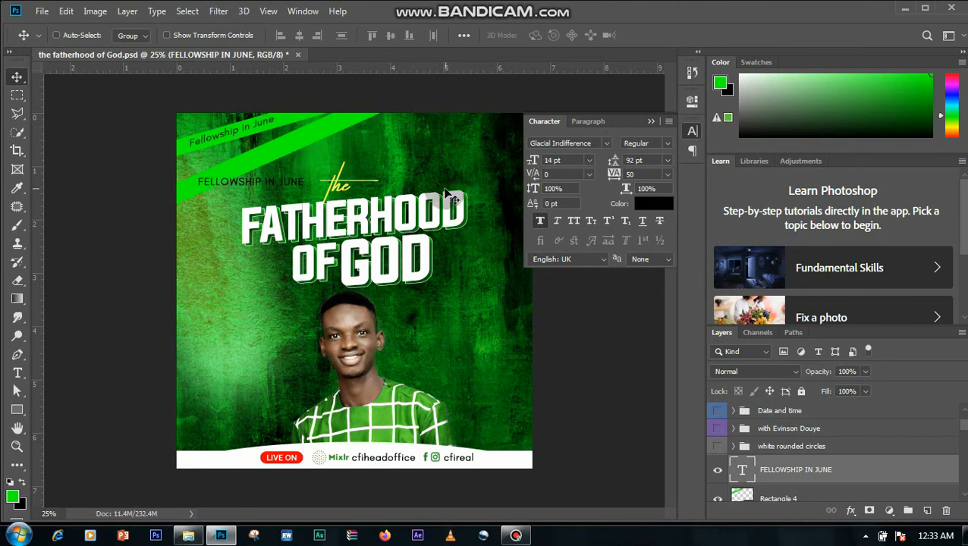
{"action": "left_click", "coordinate": [589, 162]}
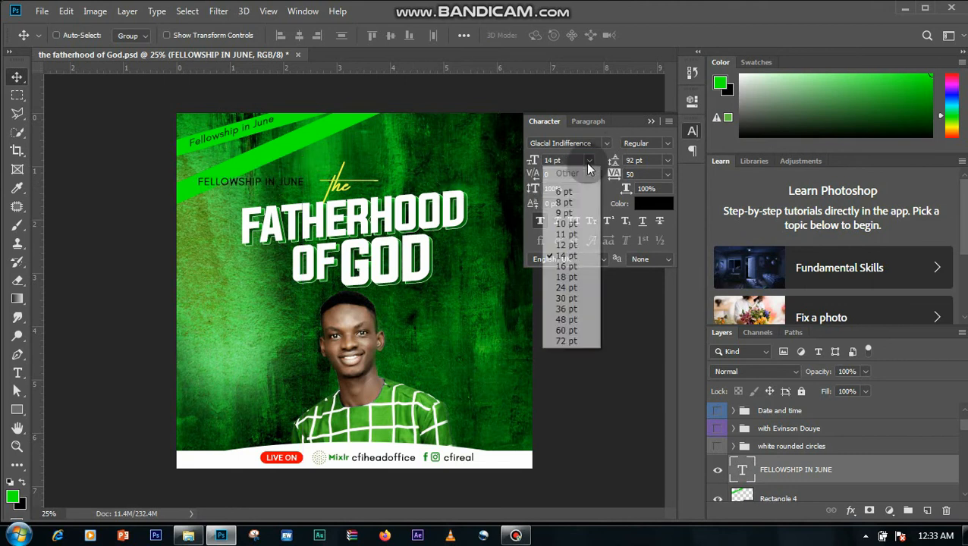
{"action": "left_click", "coordinate": [582, 278]}
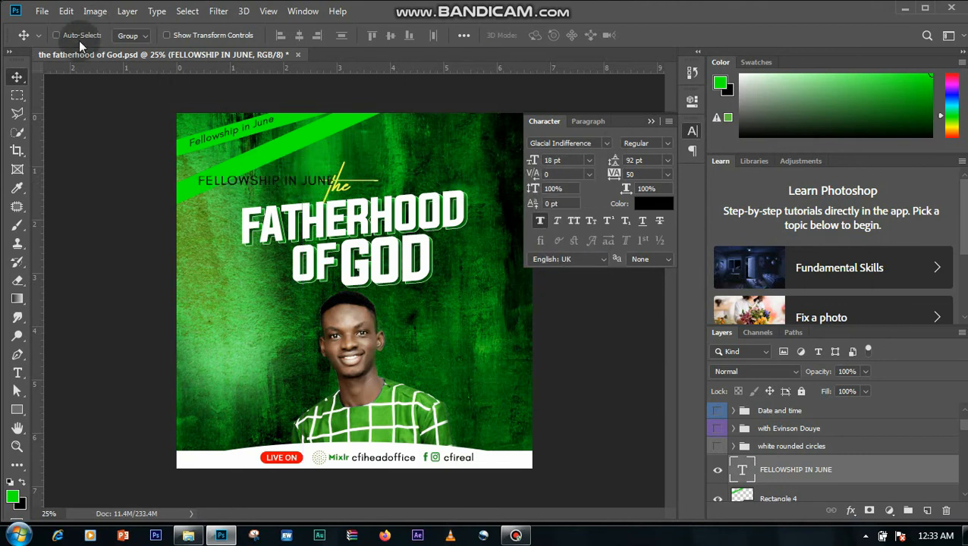
- Skew the FELLOWSHIP IN JUNE text vertically by about -22.8° so it follows the slope of the green rectangle
{"action": "left_click", "coordinate": [72, 15]}
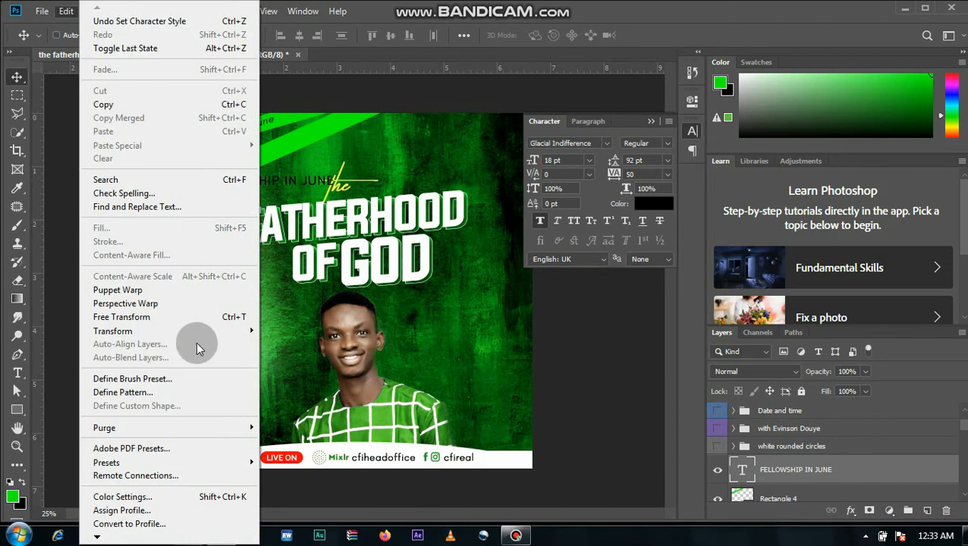
{"action": "mouse_move", "coordinate": [199, 331]}
{"action": "left_click", "coordinate": [280, 378]}
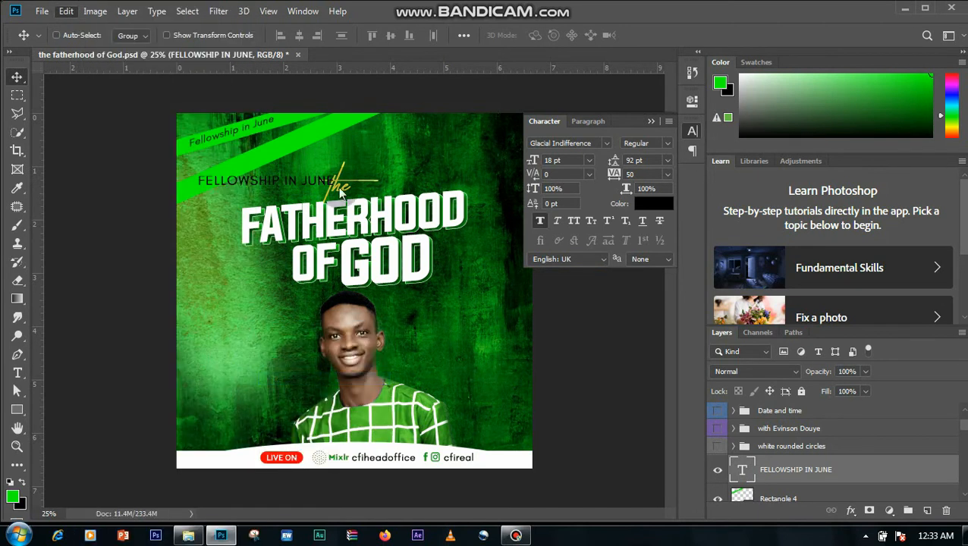
{"action": "left_click_drag", "start_coordinate": [336, 181], "coordinate": [331, 125]}
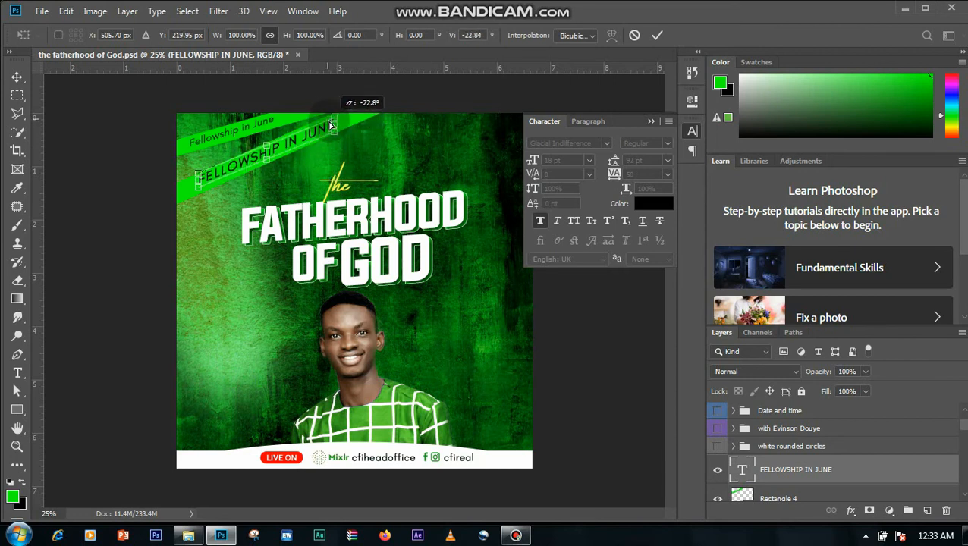
{"action": "left_click", "coordinate": [657, 35]}
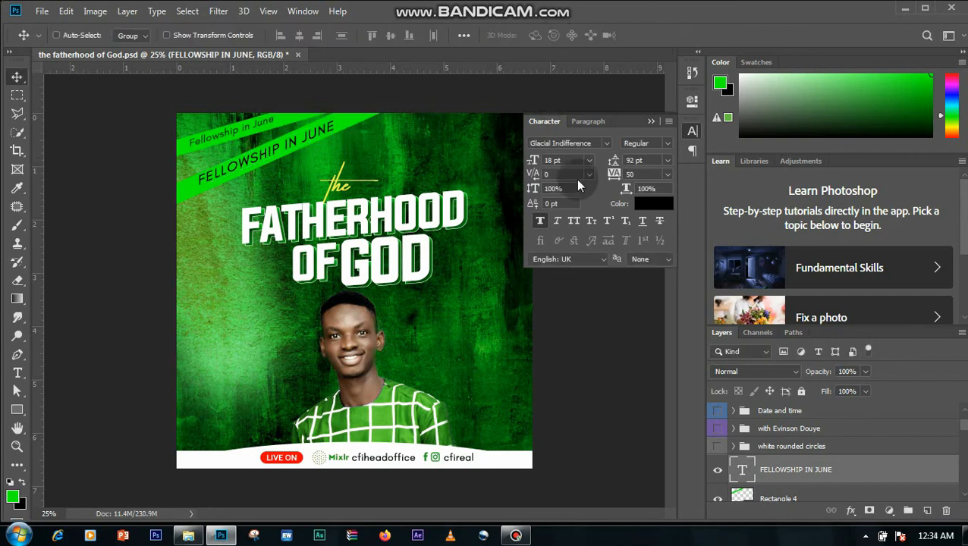
- Reduce the slanted FELLOWSHIP IN JUNE text to 14 pt and move it up and right along the green rectangle
{"action": "left_click", "coordinate": [589, 161]}
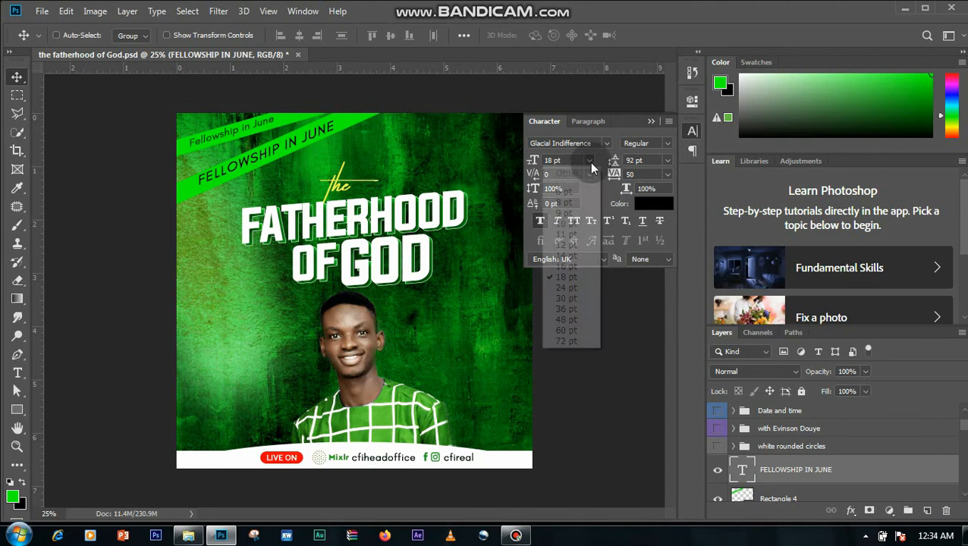
{"action": "left_click", "coordinate": [583, 255]}
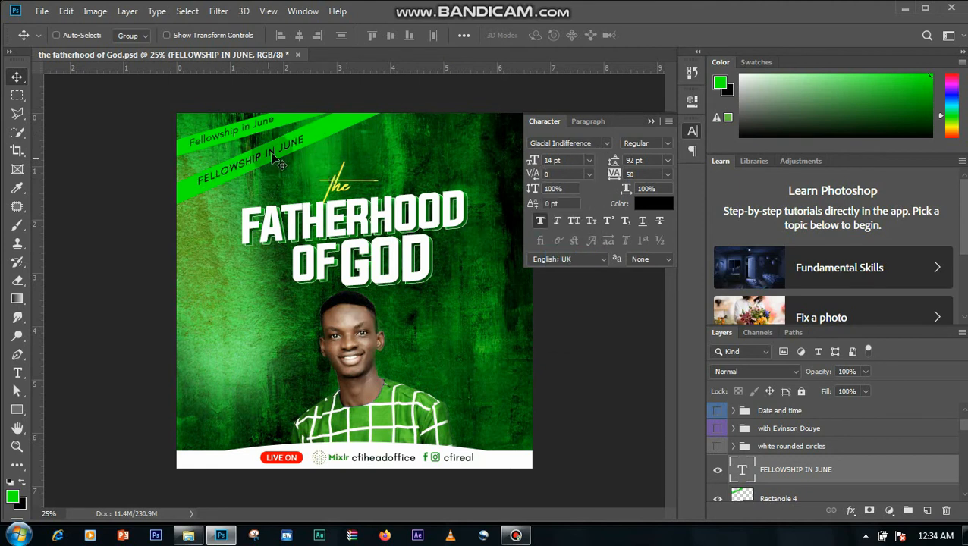
{"action": "left_click_drag", "start_coordinate": [277, 160], "coordinate": [294, 144]}
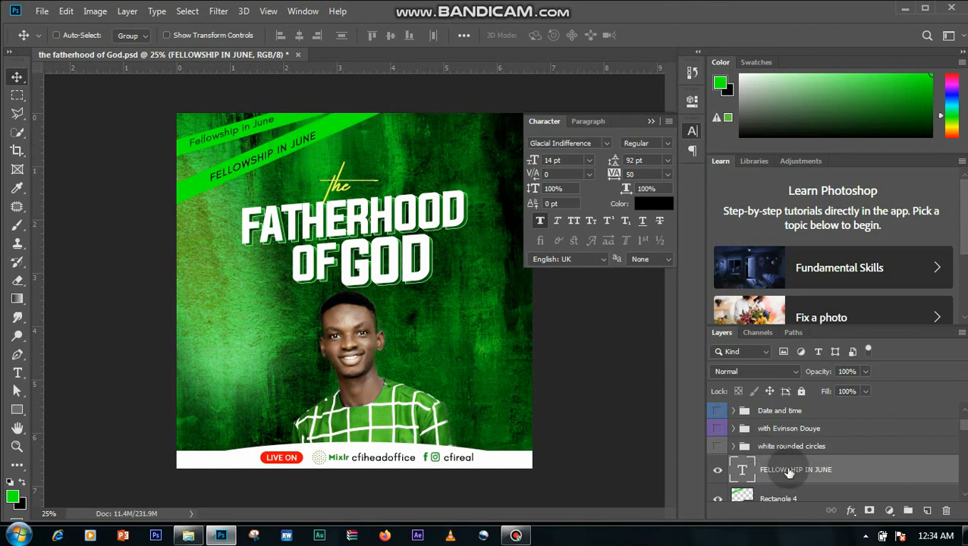
- Delete the demo FELLOWSHIP IN JUNE text layer and the green Rectangle 4 layer
{"action": "key", "text": "Delete"}
{"action": "key", "text": "Delete"}
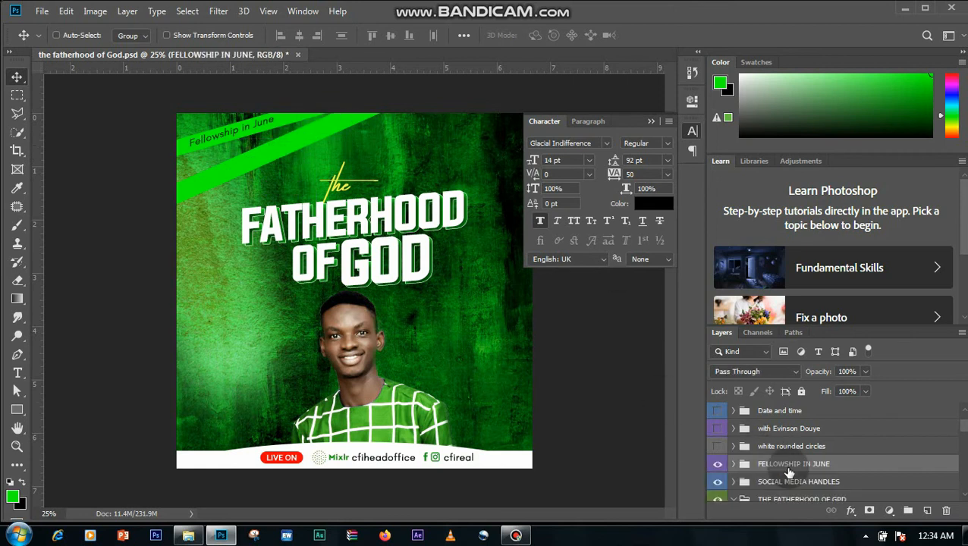
- Select the white rounded circles group and toggle its visibility, leaving its dots shown
{"action": "left_click", "coordinate": [753, 449]}
{"action": "left_click", "coordinate": [717, 449]}
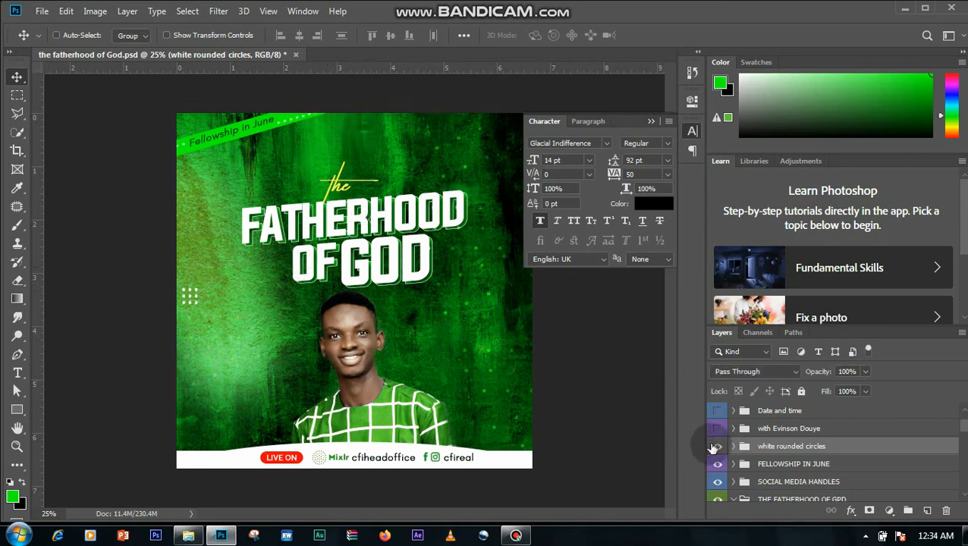
{"action": "left_click", "coordinate": [716, 447]}
{"action": "left_click", "coordinate": [716, 447]}
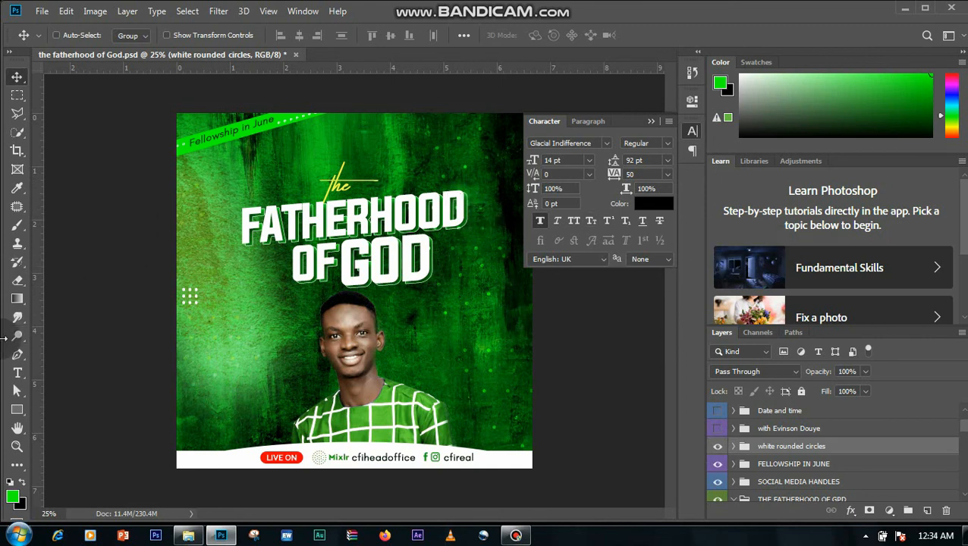
- Add a text line of five dots above the title, in 31 pt Glacial Indifference with tracking 735
{"action": "left_click", "coordinate": [18, 373]}
{"action": "left_click", "coordinate": [230, 359]}
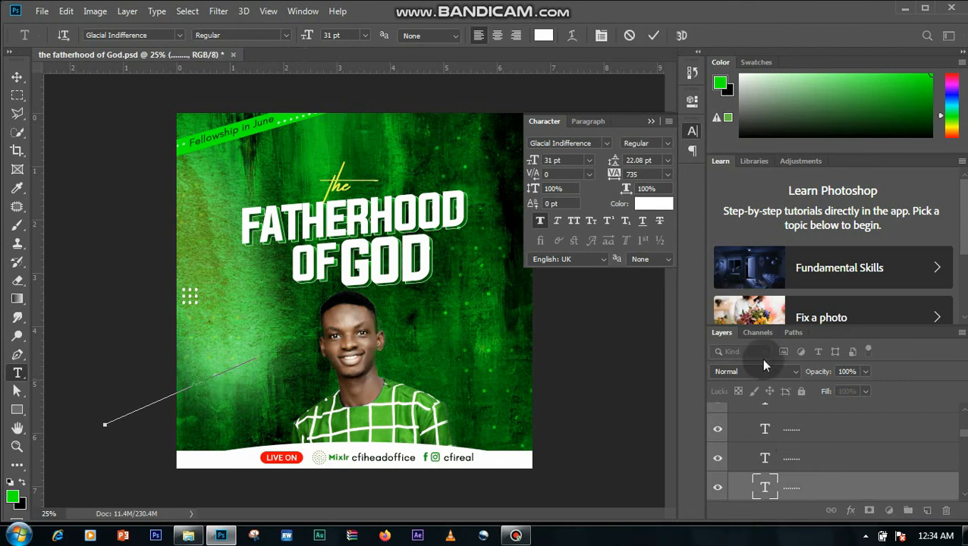
{"action": "left_click", "coordinate": [301, 156]}
{"action": "key", "text": "BackSpace"}
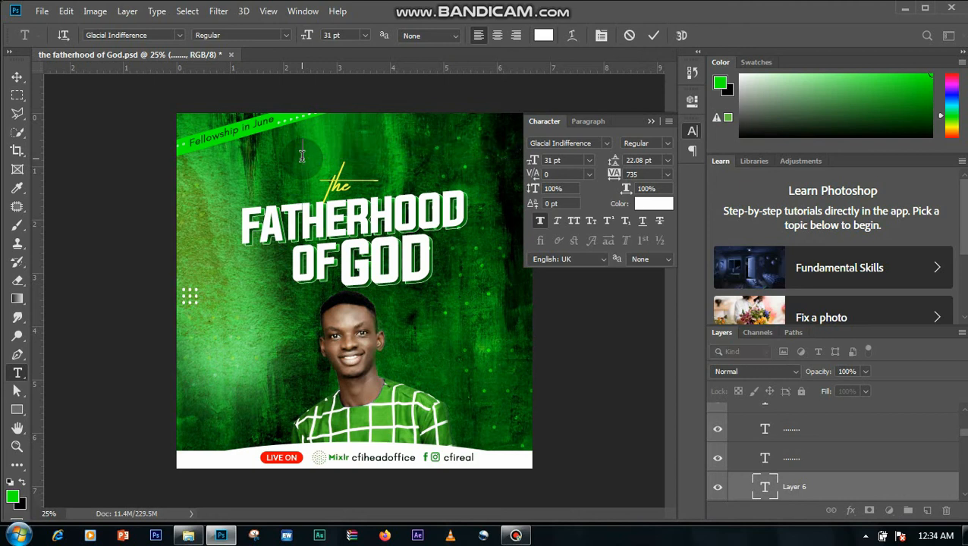
{"action": "left_click", "coordinate": [653, 35]}
- Accept white as the text colour of the five dots and move their layer out of the group to the top of the stack
{"action": "left_click", "coordinate": [656, 204]}
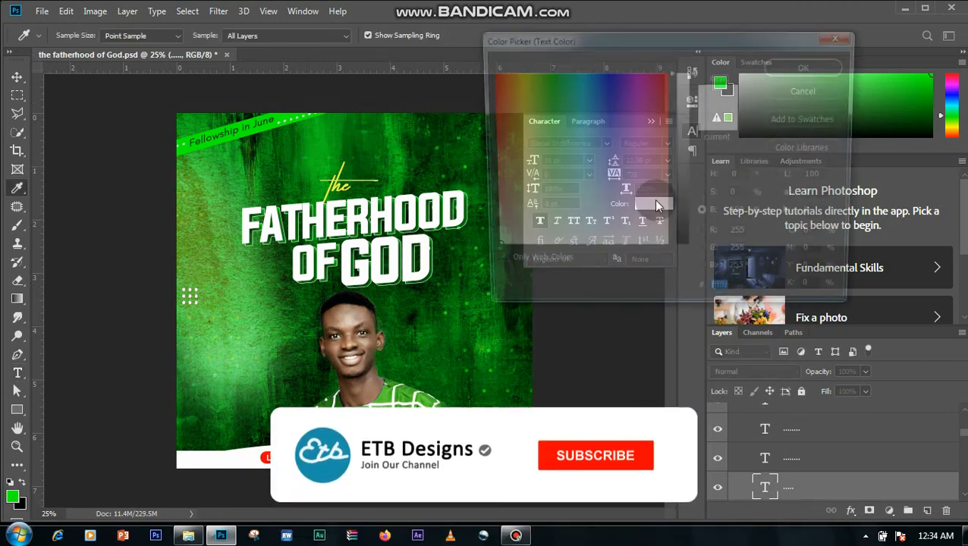
{"action": "left_click", "coordinate": [804, 66]}
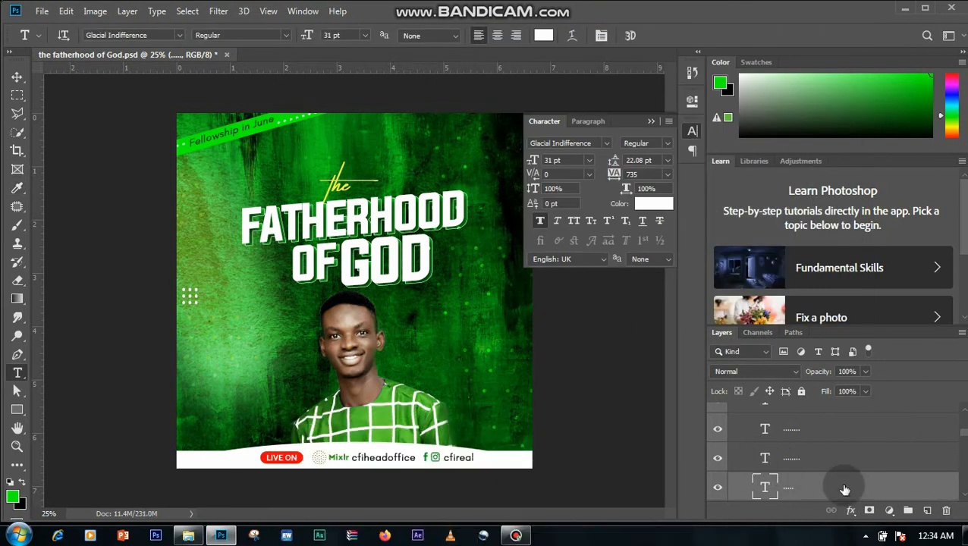
{"action": "scroll", "coordinate": [844, 489], "scroll_direction": "down", "scroll_amount": 2}
{"action": "left_click_drag", "start_coordinate": [825, 351], "coordinate": [805, 409]}
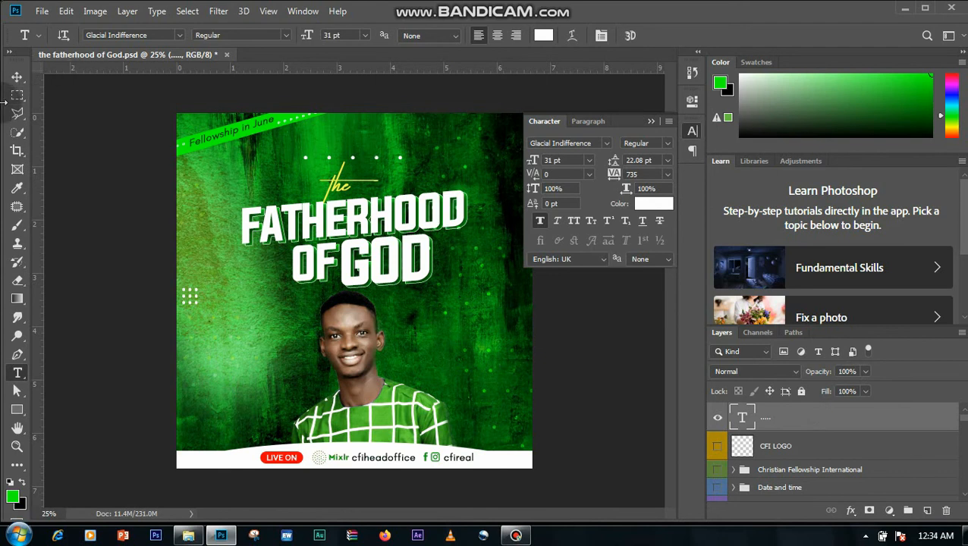
- Recolour the five-dot text line bright green, #14f31b
{"action": "left_click", "coordinate": [17, 77]}
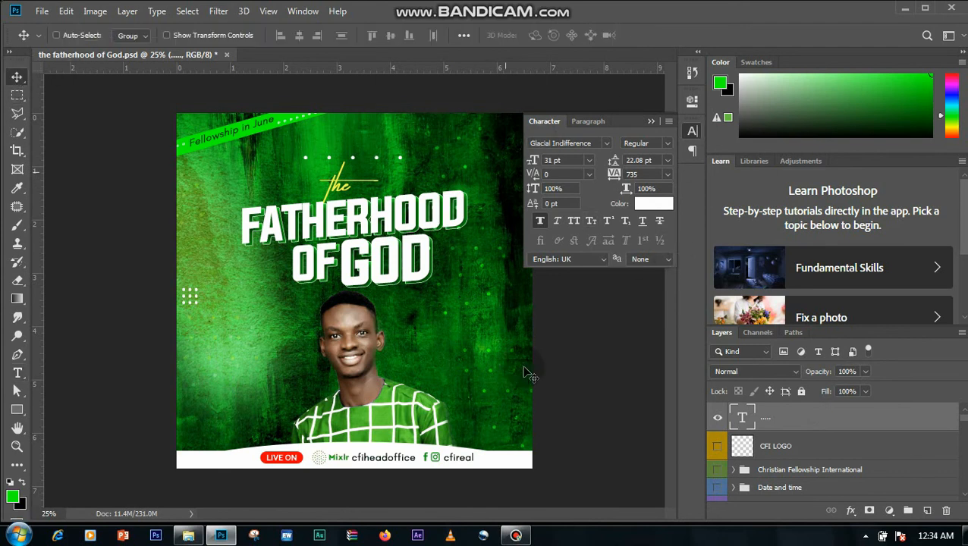
{"action": "left_click", "coordinate": [653, 203]}
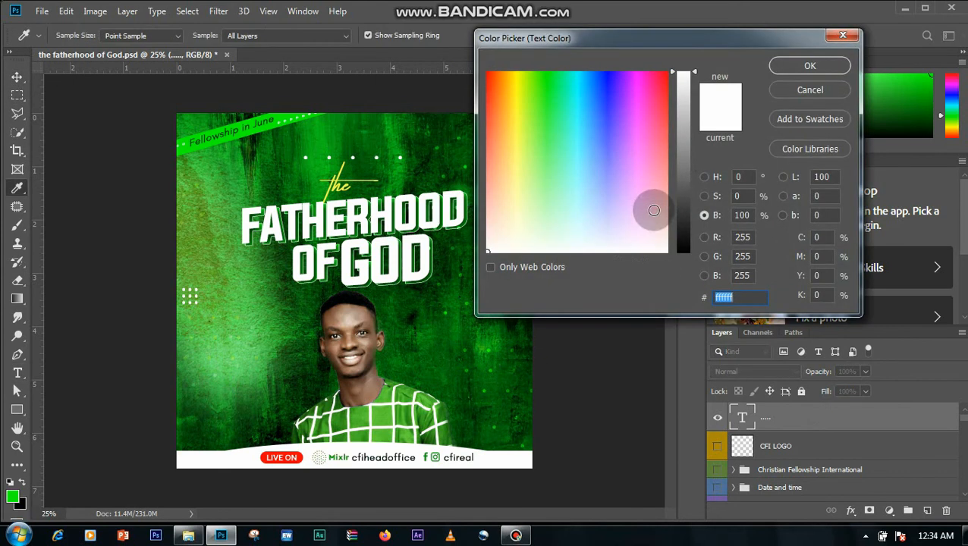
{"action": "left_click", "coordinate": [810, 89]}
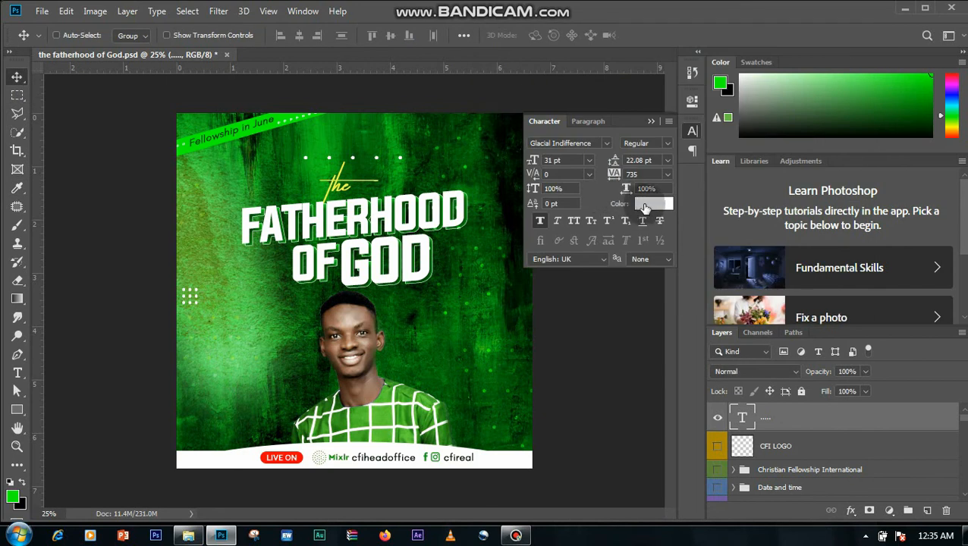
{"action": "left_click", "coordinate": [644, 206]}
{"action": "type", "text": "08630b"}
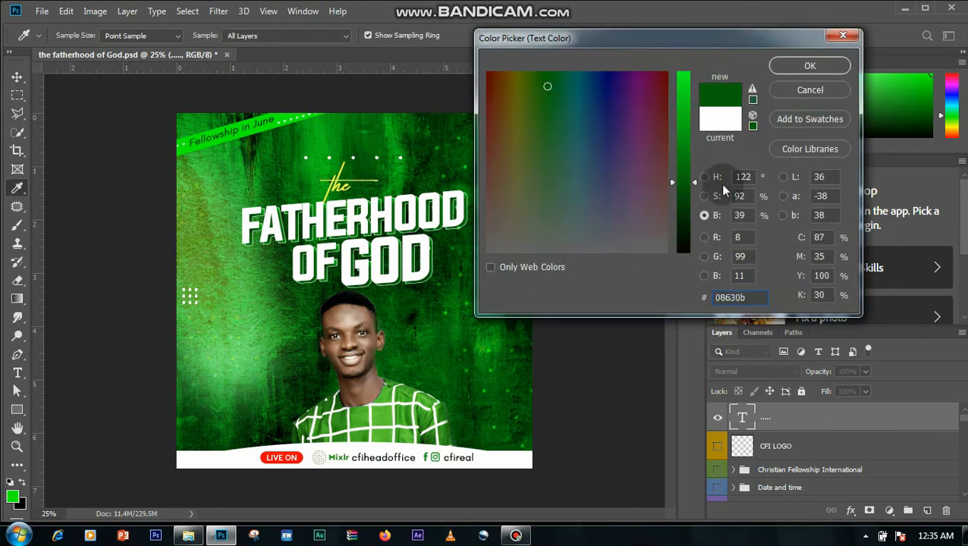
{"action": "left_click", "coordinate": [683, 129]}
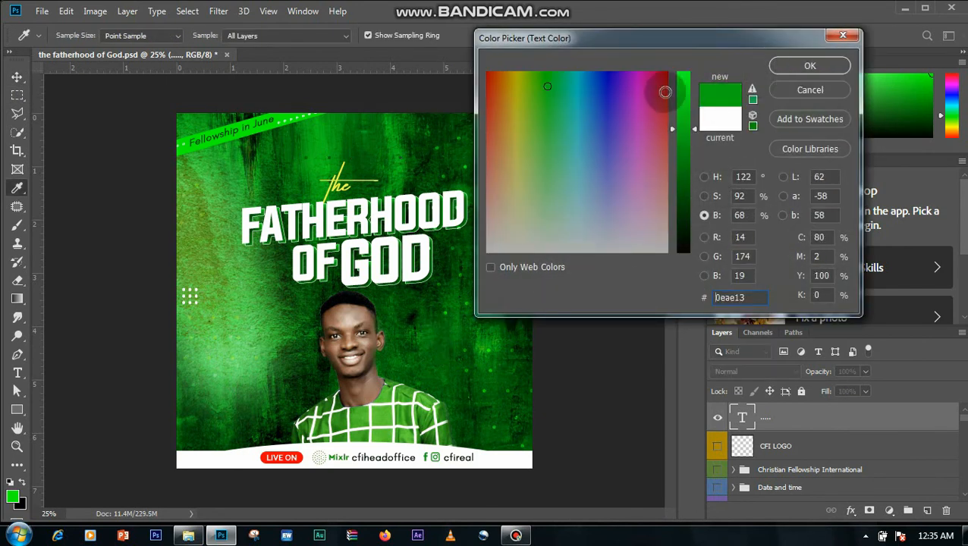
{"action": "left_click_drag", "start_coordinate": [683, 93], "coordinate": [683, 81]}
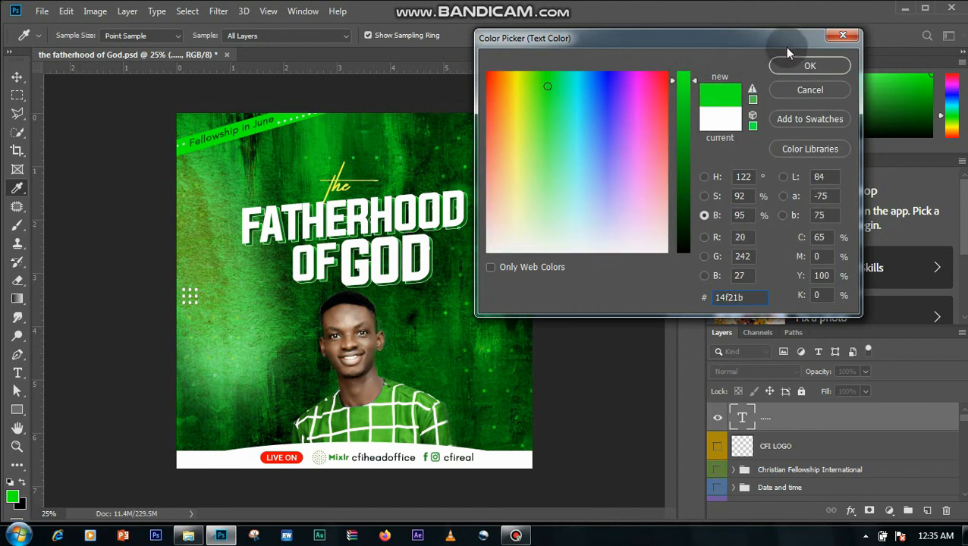
{"action": "left_click", "coordinate": [683, 80]}
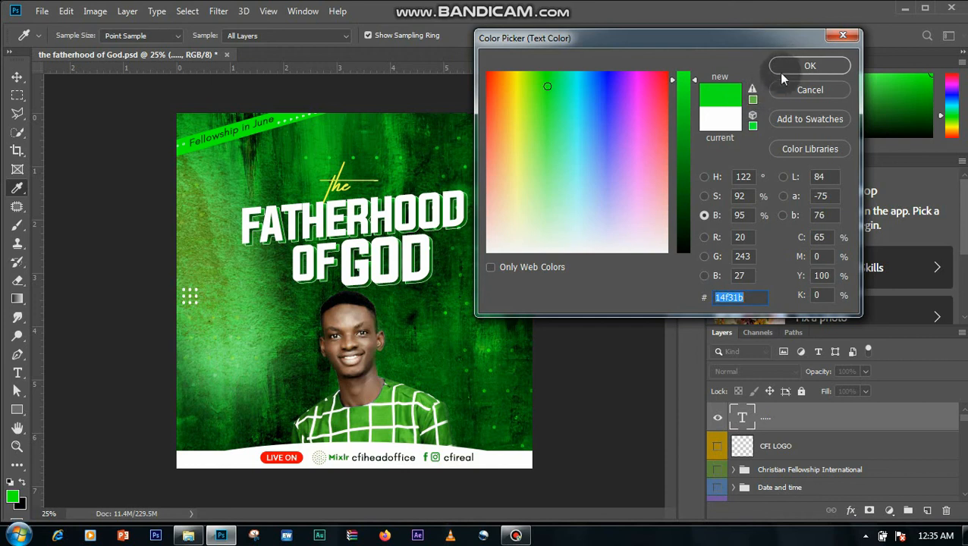
{"action": "left_click", "coordinate": [783, 68]}
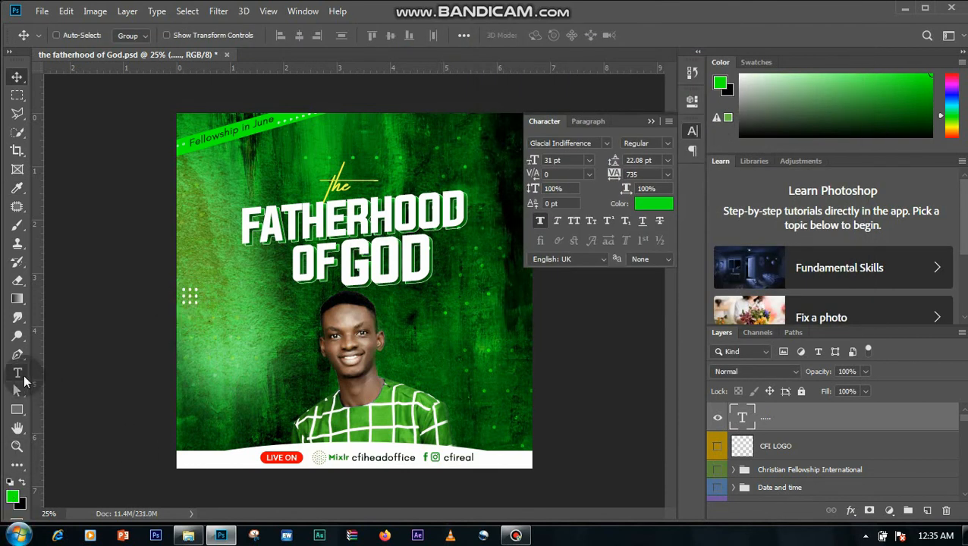
- Draw a rounded-rectangle dot about 32 by 36 px below the nine-dot grid and fill it white
{"action": "left_click", "coordinate": [18, 372]}
{"action": "left_click", "coordinate": [17, 409]}
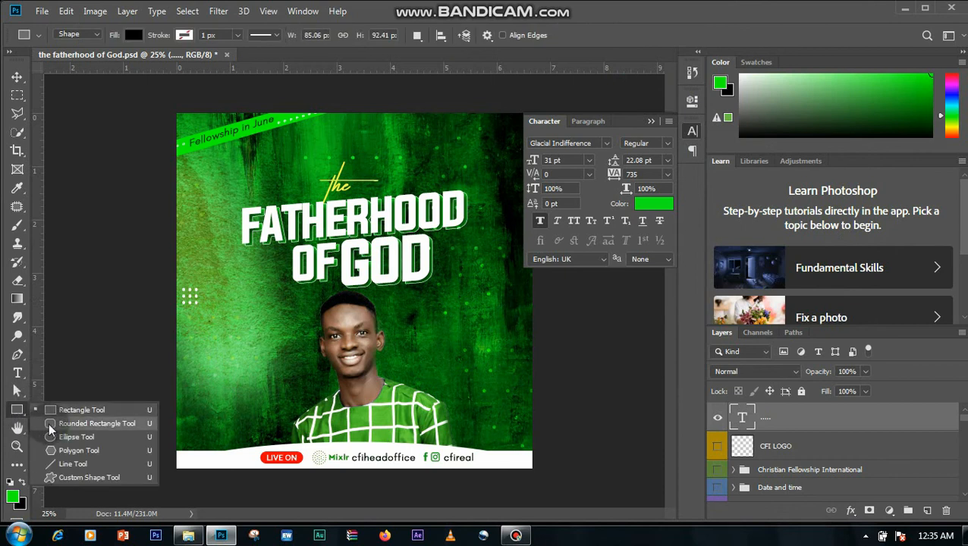
{"action": "left_click", "coordinate": [49, 423]}
{"action": "left_click_drag", "start_coordinate": [194, 340], "coordinate": [197, 350]}
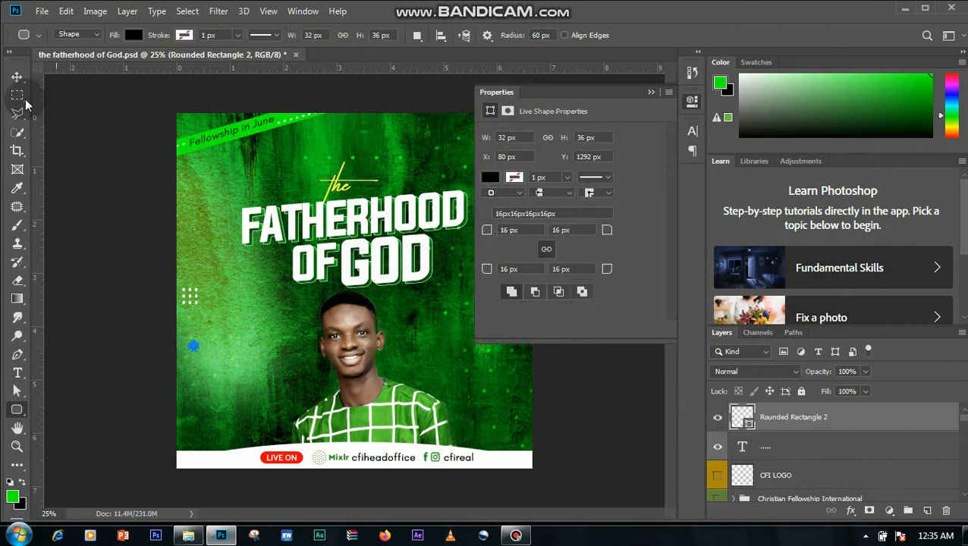
{"action": "left_click", "coordinate": [132, 35]}
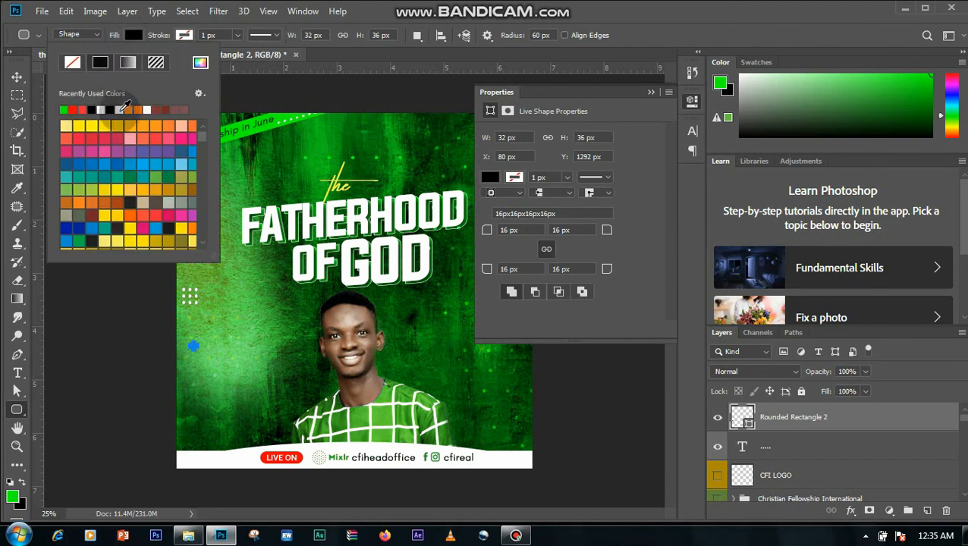
{"action": "left_click", "coordinate": [119, 111]}
{"action": "left_click", "coordinate": [17, 76]}
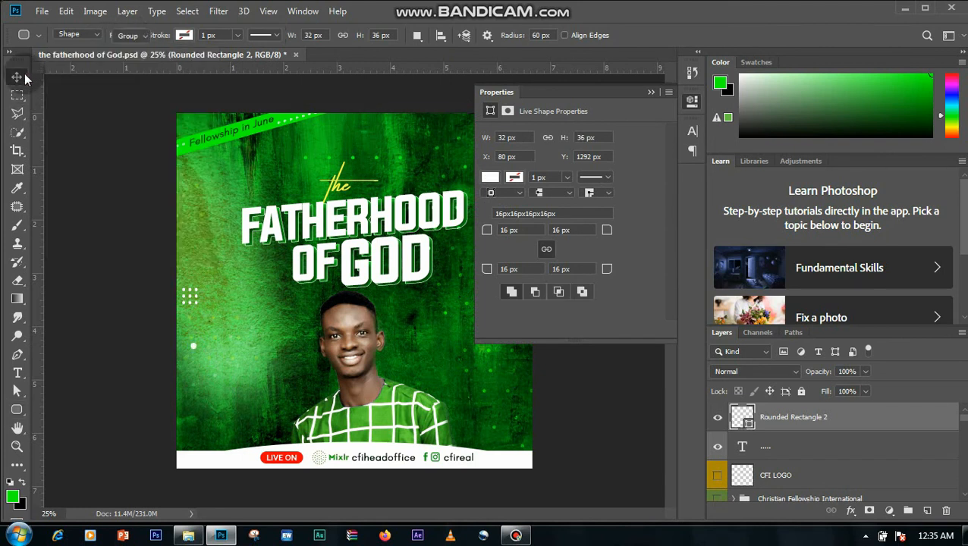
{"action": "left_click", "coordinate": [17, 76]}
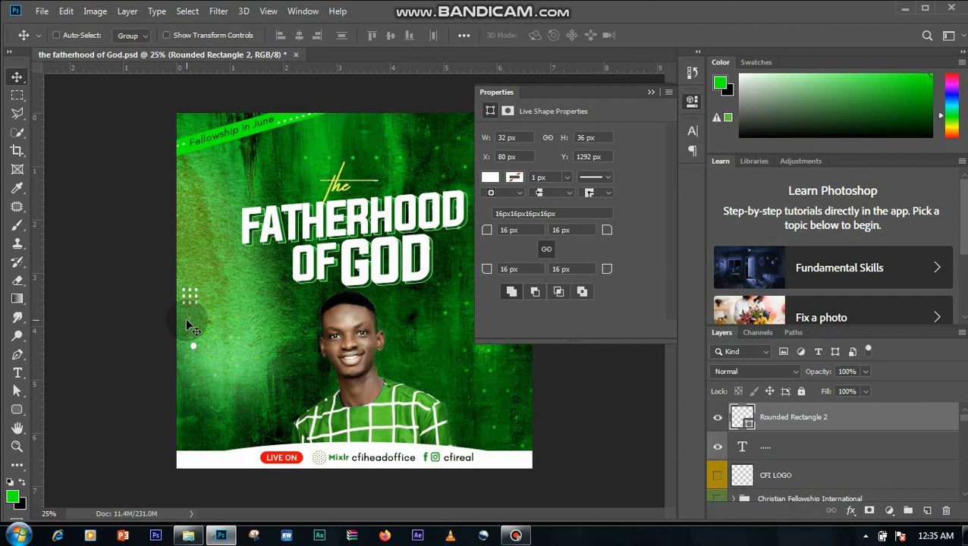
{"action": "key", "text": "ctrl+t"}
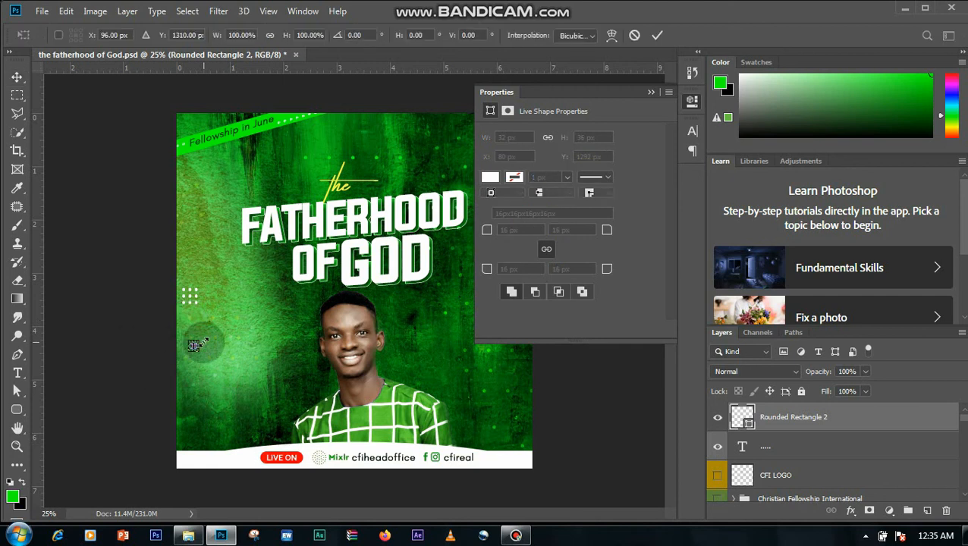
{"action": "left_click_drag", "start_coordinate": [195, 343], "coordinate": [188, 345]}
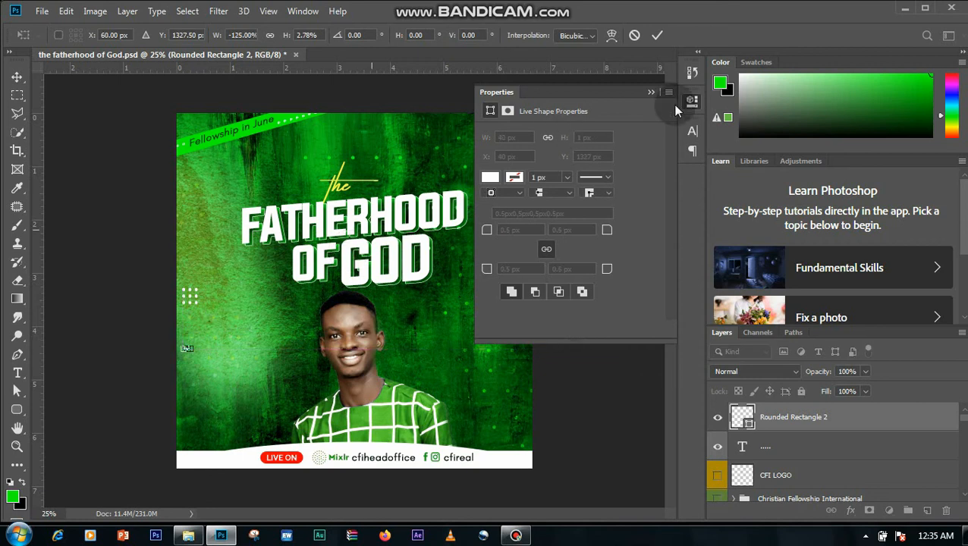
{"action": "left_click", "coordinate": [659, 35]}
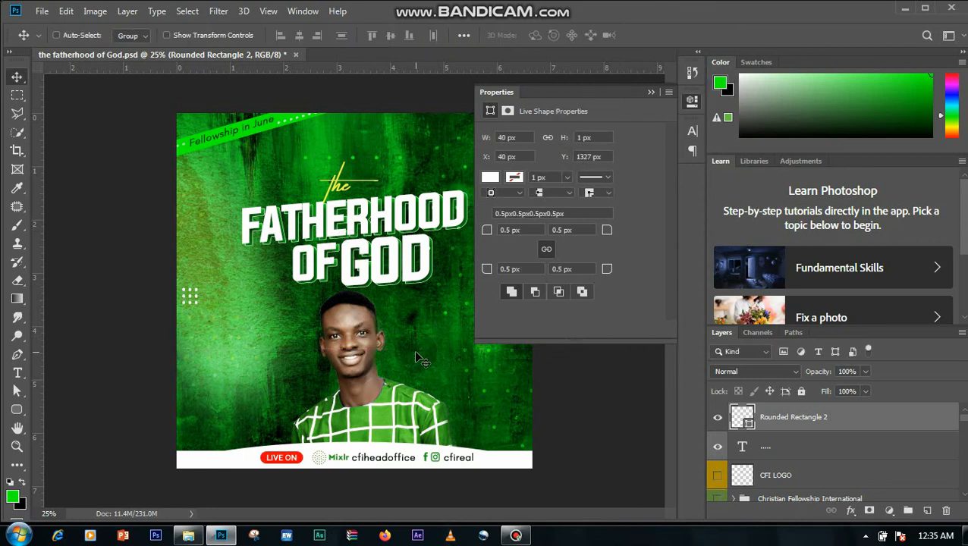
{"action": "key", "text": "ctrl+z"}
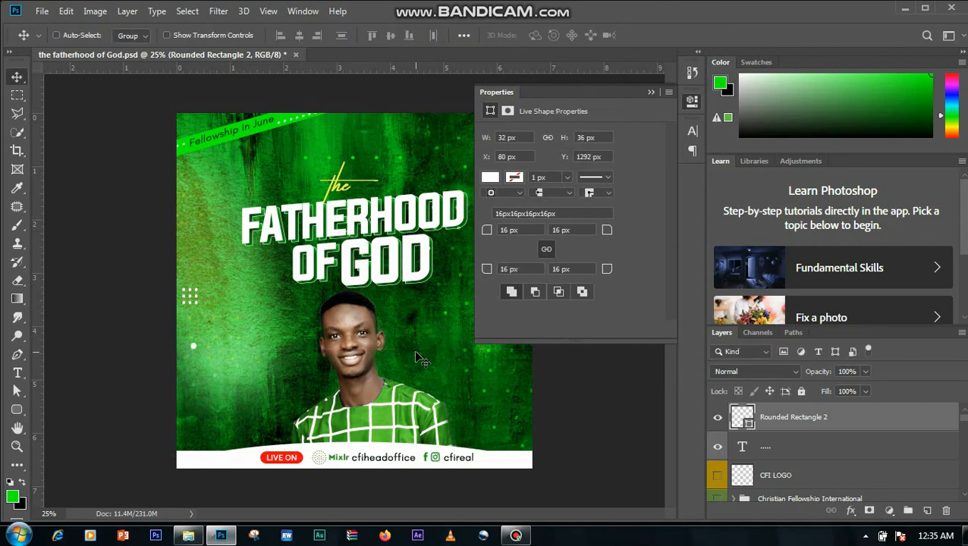
- Scale the new white dot down to about 19 by 21 px
{"action": "key", "text": "ctrl+plus"}
{"action": "key", "text": "ctrl+plus"}
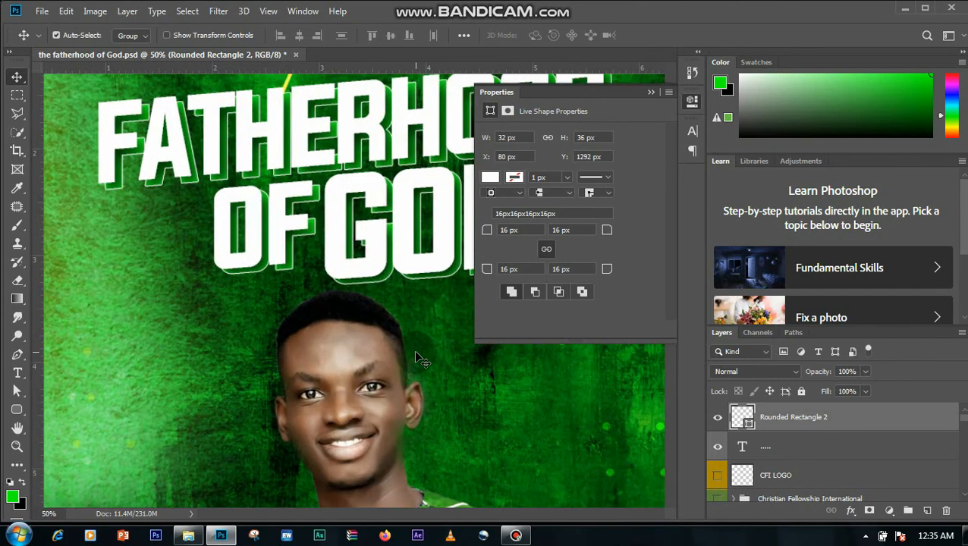
{"action": "key", "text": "ctrl+plus"}
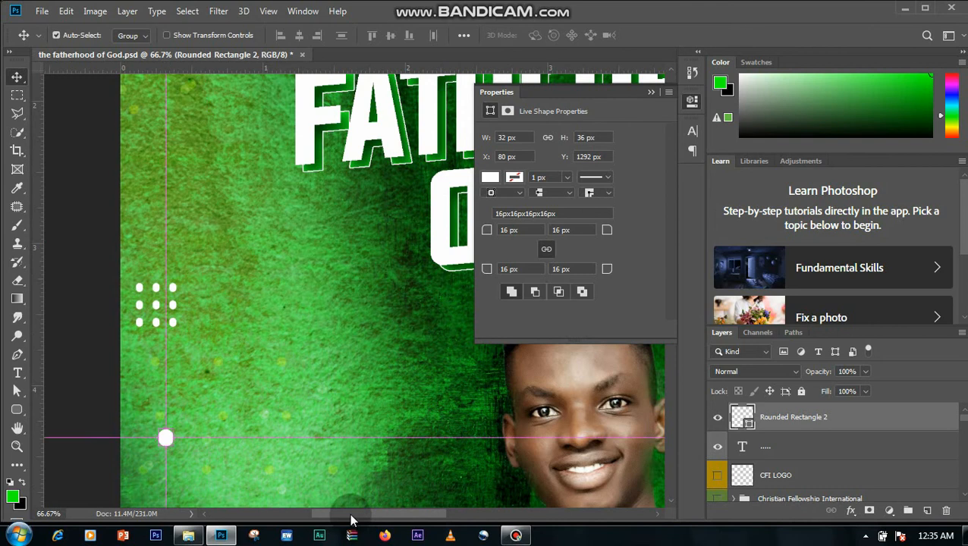
{"action": "key", "text": "ctrl+t"}
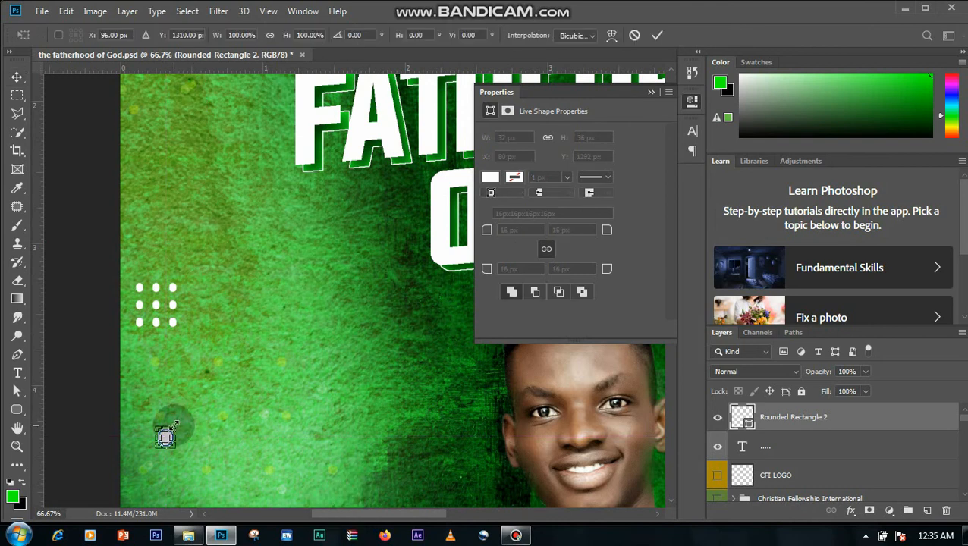
{"action": "left_click_drag", "start_coordinate": [175, 422], "coordinate": [170, 435]}
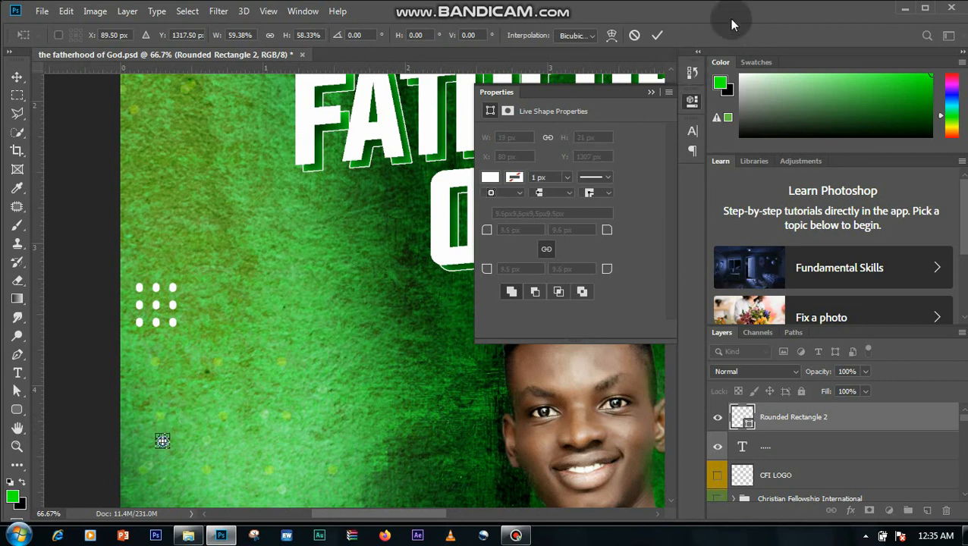
{"action": "left_click", "coordinate": [657, 36]}
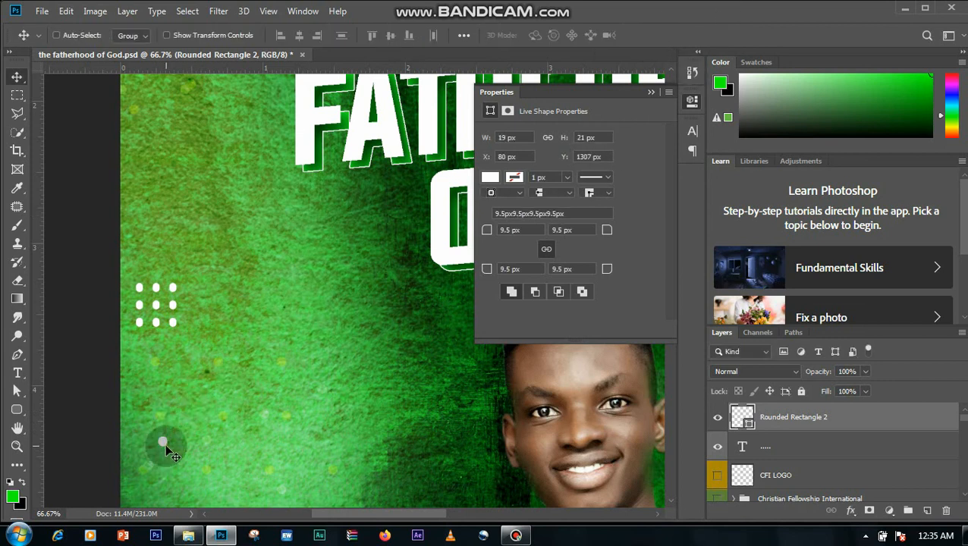
- Duplicate the small white dot twice to form an evenly spaced horizontal row of three
{"action": "left_click_drag", "start_coordinate": [165, 444], "coordinate": [194, 449]}
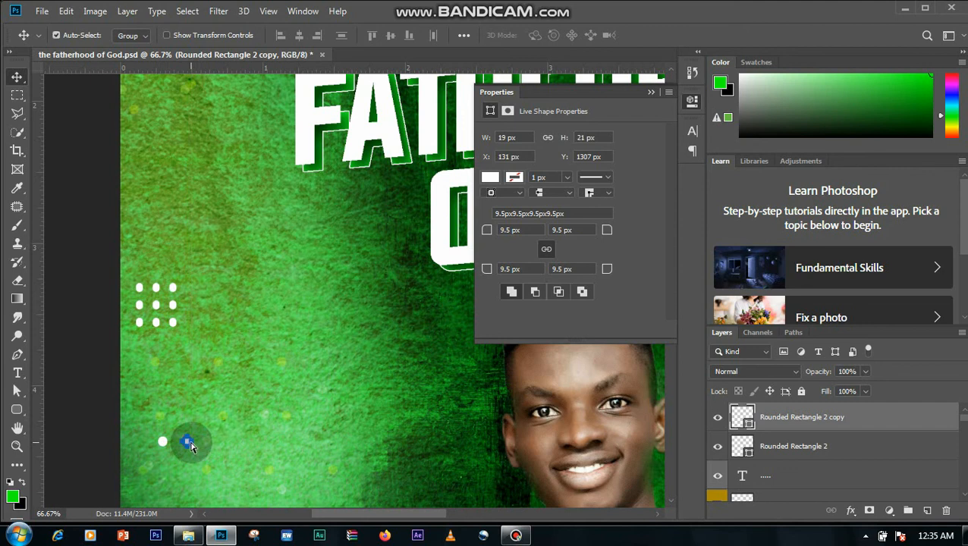
{"action": "key", "text": "ctrl+j"}
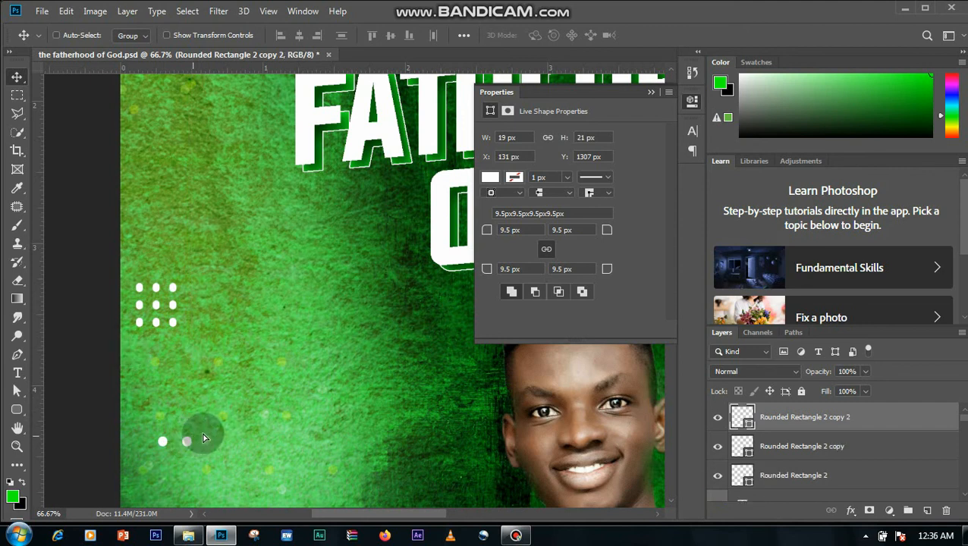
{"action": "left_click_drag", "start_coordinate": [227, 444], "coordinate": [211, 443]}
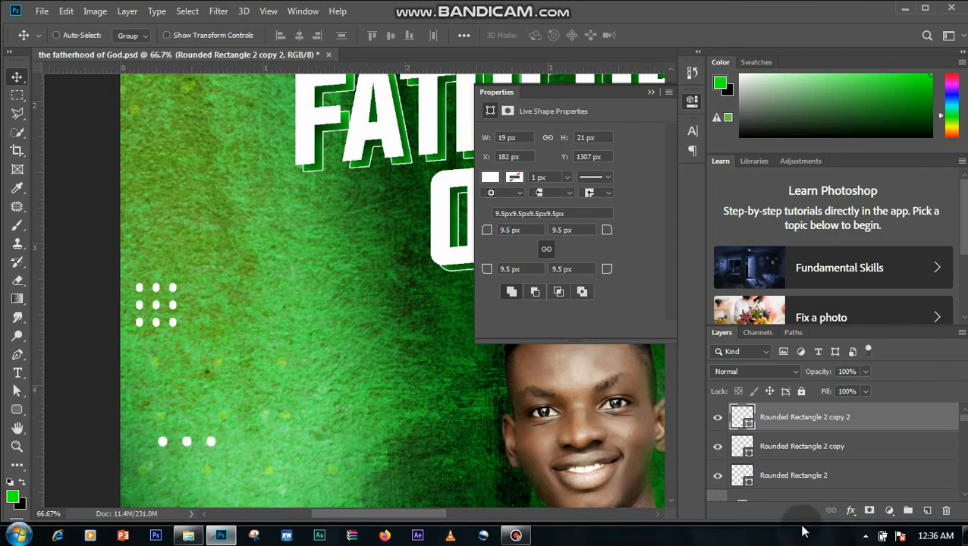
- Duplicate the row of three dots twice downward to build a three-by-three dot grid
{"action": "left_click", "coordinate": [869, 476], "text": "shift"}
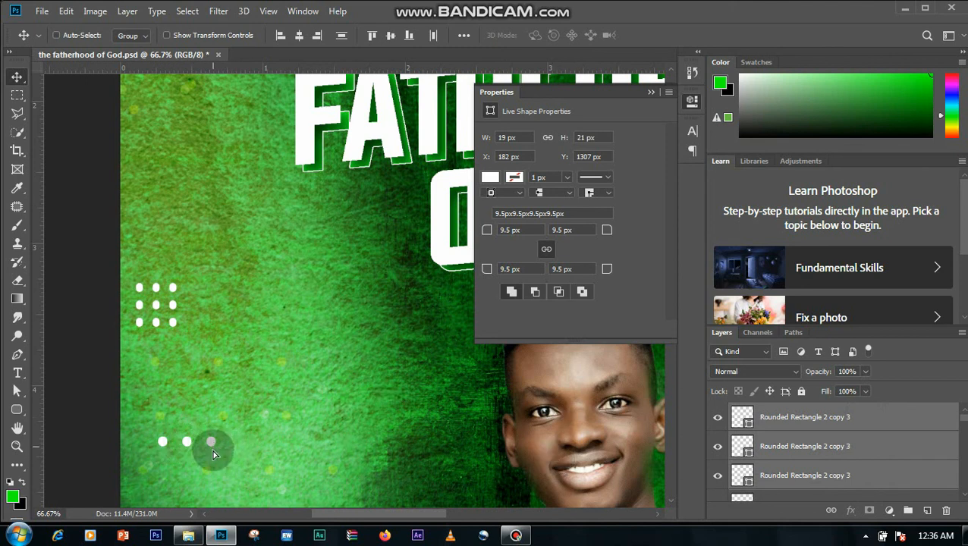
{"action": "mouse_move", "coordinate": [212, 473]}
{"action": "left_mouse_down"}
{"action": "mouse_move", "coordinate": [214, 454]}
{"action": "mouse_move", "coordinate": [220, 467]}
{"action": "left_mouse_up"}
{"action": "key", "text": "ctrl+j"}
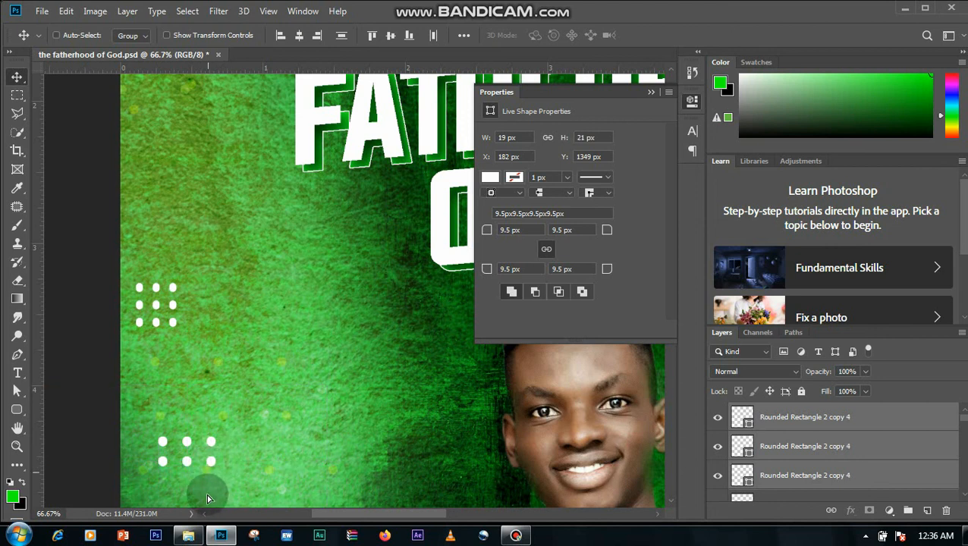
{"action": "left_click_drag", "start_coordinate": [207, 487], "coordinate": [196, 293]}
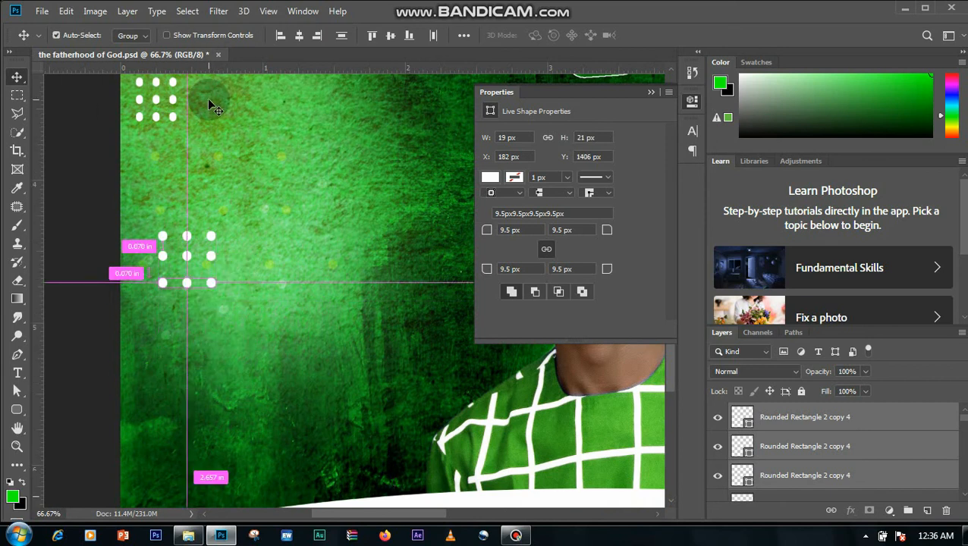
- Undo the practice dot grid and the five-dot text line, leaving CFI LOGO as the top layer
{"action": "key", "text": "ctrl+minus"}
{"action": "key", "text": "ctrl+minus"}
{"action": "key", "text": "ctrl+minus"}
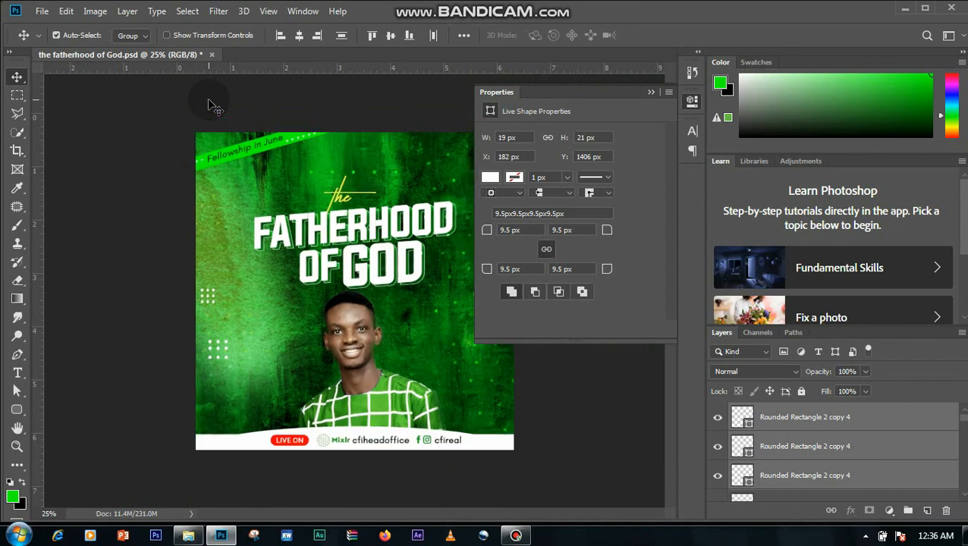
{"action": "key", "text": "ctrl+z"}
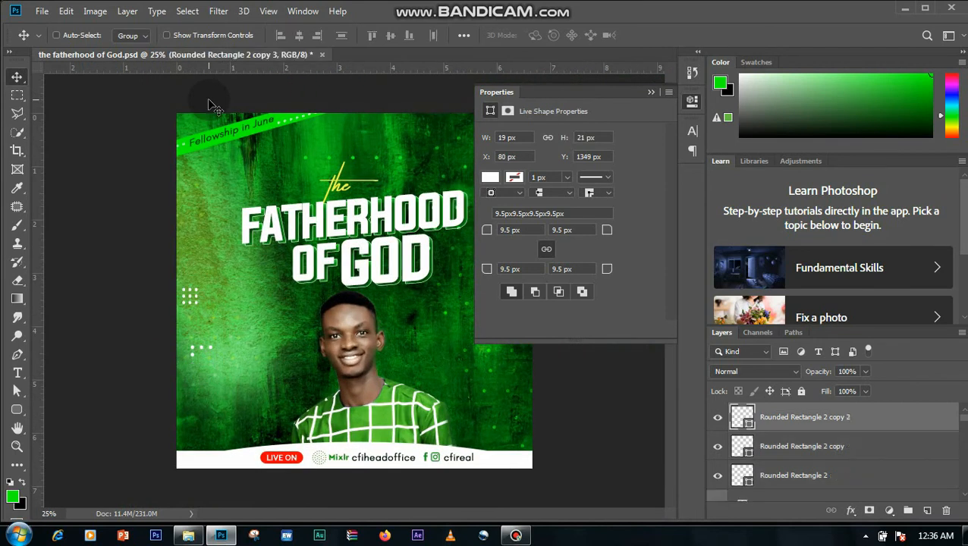
{"action": "key", "text": "ctrl+z"}
{"action": "key", "text": "ctrl+z"}
{"action": "key", "text": "ctrl+z"}
{"action": "key", "text": "ctrl+z"}
{"action": "key", "text": "ctrl+z"}
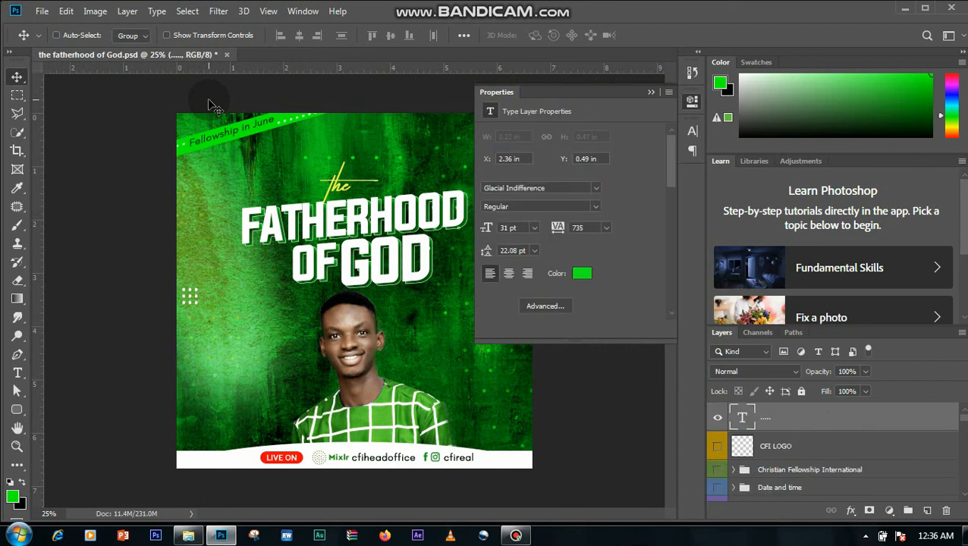
{"action": "key", "text": "ctrl+z"}
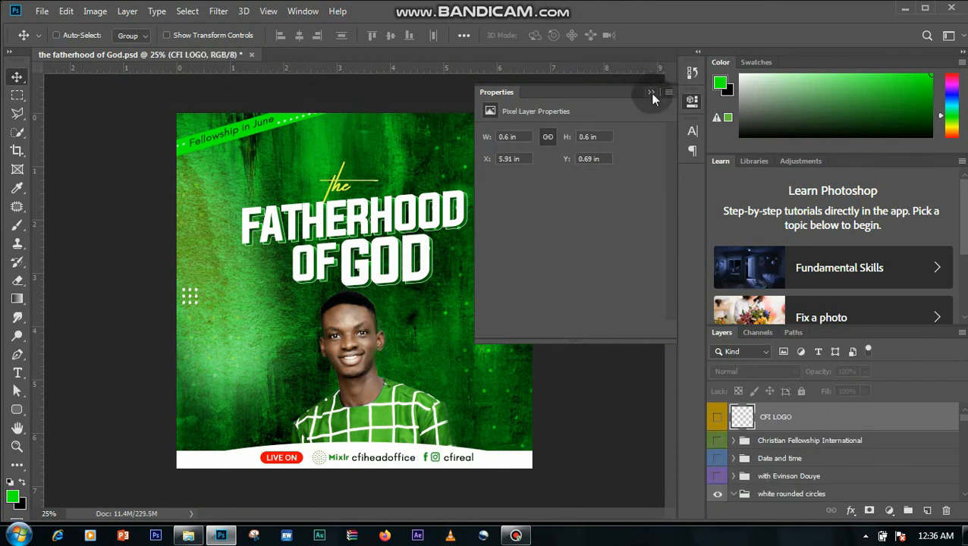
- Collapse the layer properties, then show the speaker-name group and the Date and time group
{"action": "left_click", "coordinate": [650, 93]}
{"action": "left_click", "coordinate": [747, 478]}
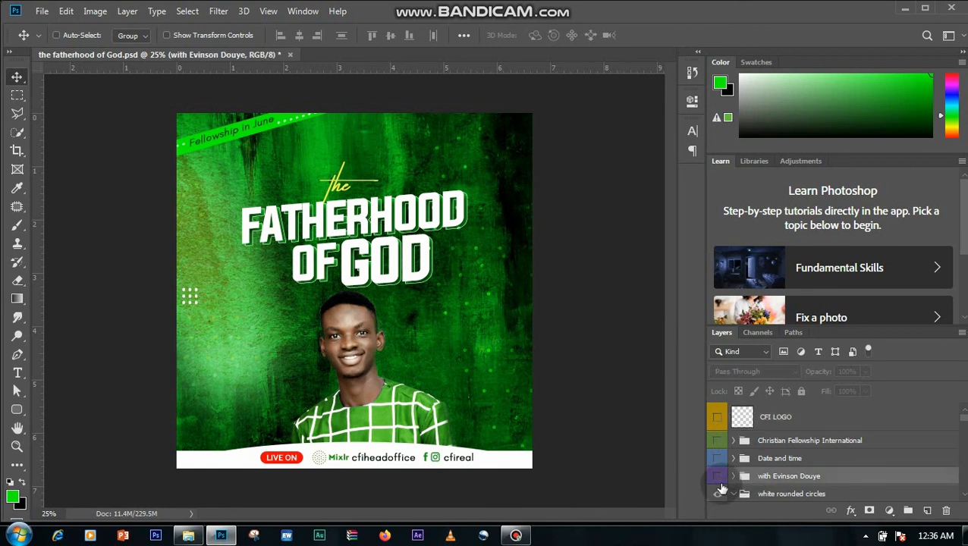
{"action": "left_click", "coordinate": [748, 493]}
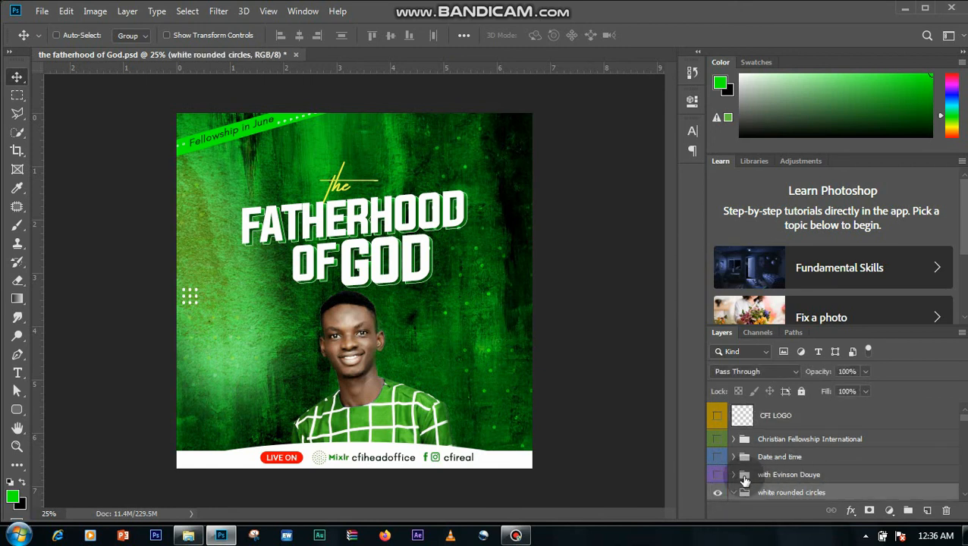
{"action": "left_click", "coordinate": [717, 476]}
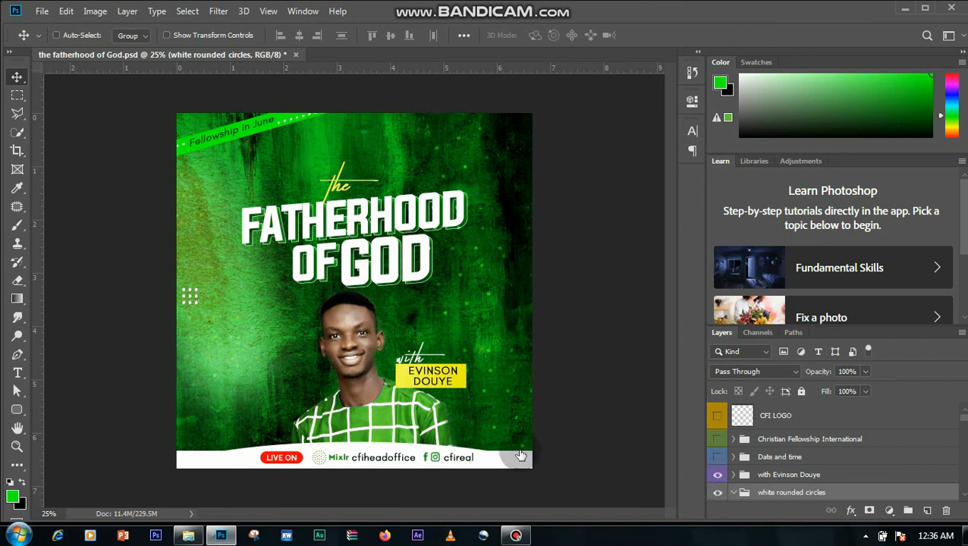
{"action": "left_click", "coordinate": [726, 457]}
{"action": "left_click", "coordinate": [718, 457]}
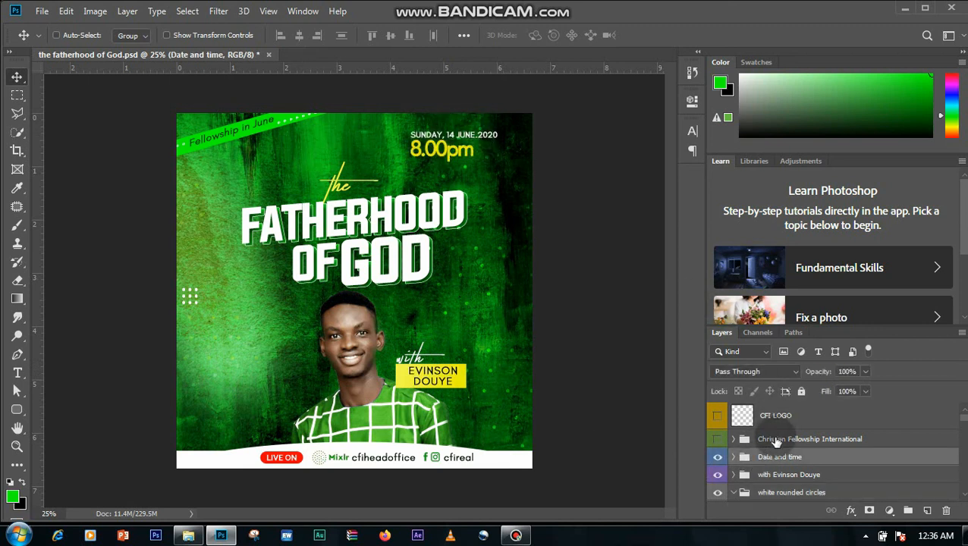
- Show the Christian Fellowship International group and the CFI LOGO layer
{"action": "left_click", "coordinate": [739, 439]}
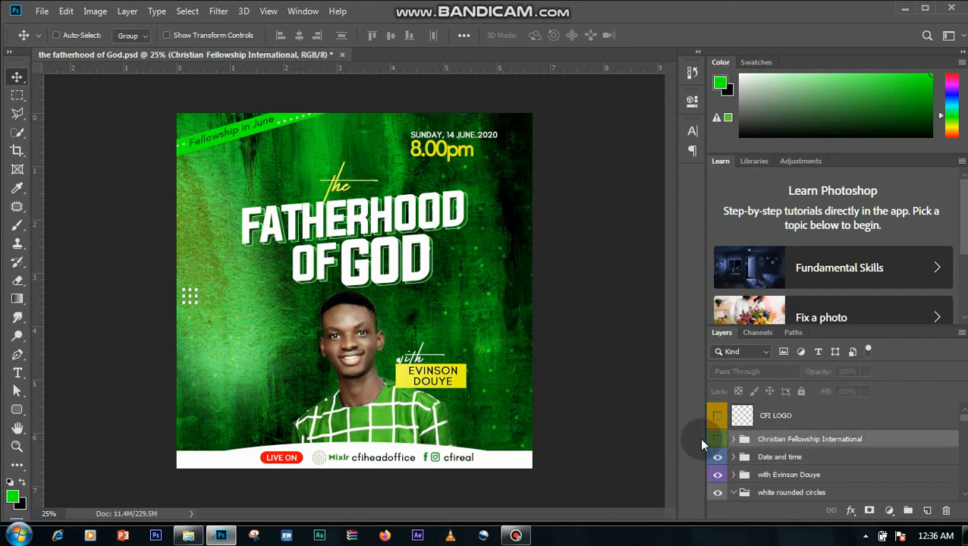
{"action": "left_click", "coordinate": [717, 439]}
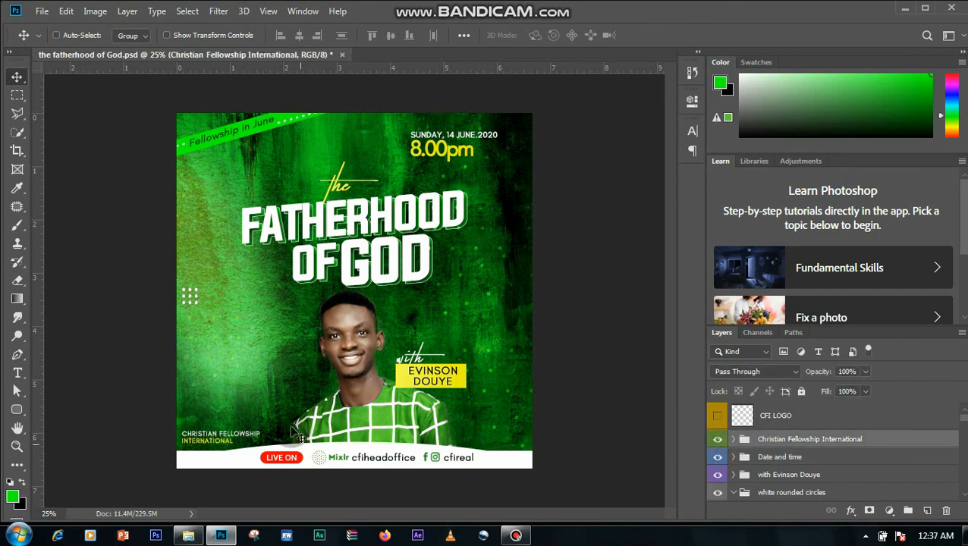
{"action": "left_click", "coordinate": [849, 418]}
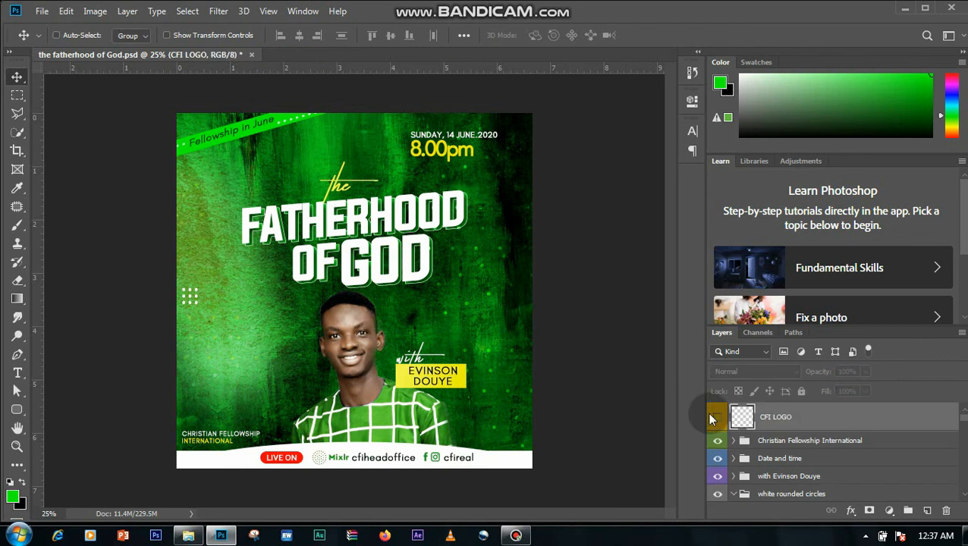
{"action": "left_click", "coordinate": [714, 417]}
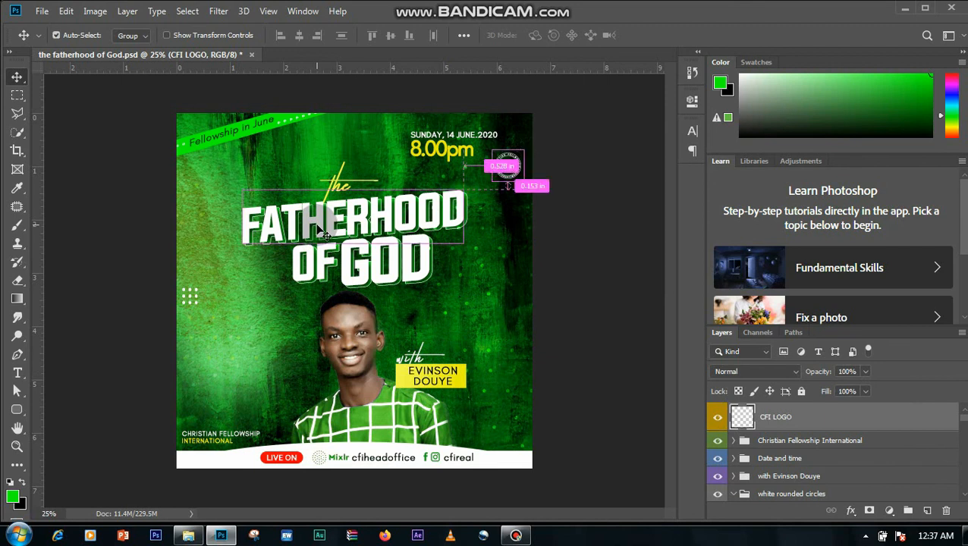
{"action": "key", "text": "ctrl+minus"}
{"action": "key", "text": "ctrl+plus"}
{"action": "key", "text": "ctrl+minus"}
{"action": "key", "text": "ctrl+plus"}
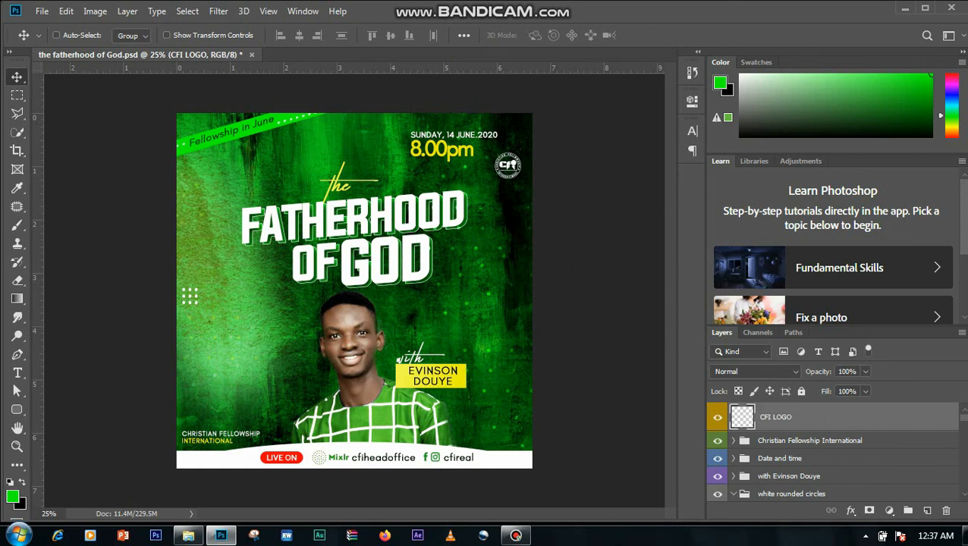
{"action": "mouse_move", "coordinate": [964, 418]}
{"action": "left_mouse_down"}
{"action": "mouse_move", "coordinate": [964, 440]}
{"action": "mouse_move", "coordinate": [962, 407]}
{"action": "left_mouse_up"}
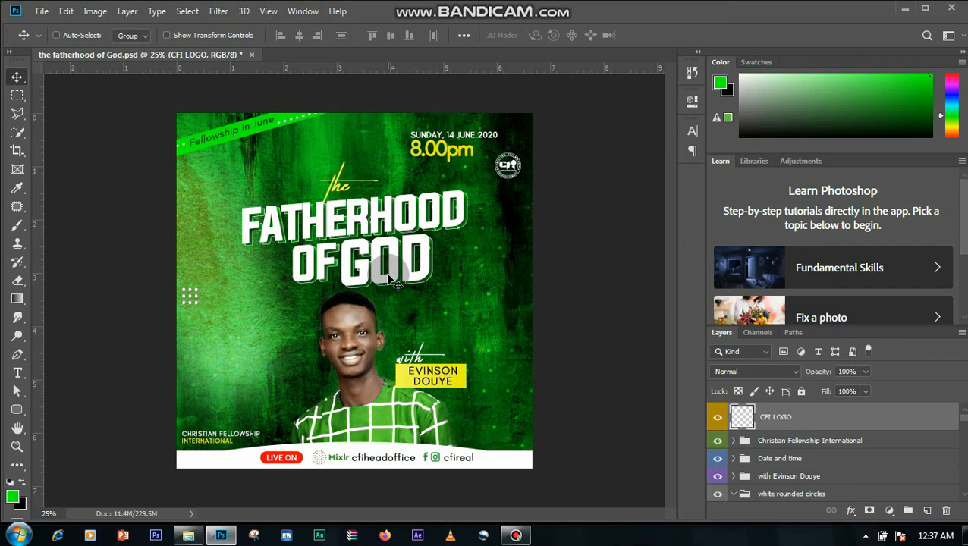
{"action": "left_click", "coordinate": [515, 536]}
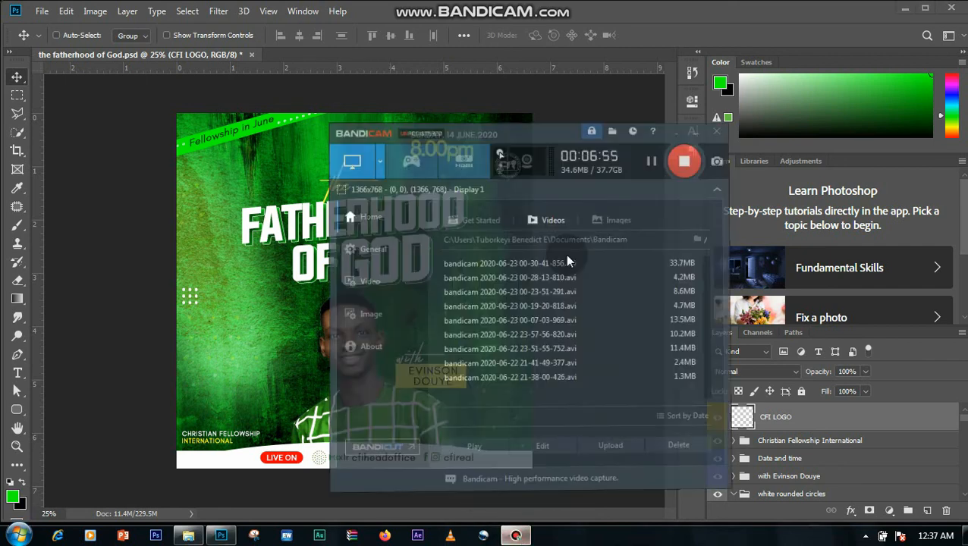
{"action": "left_click", "coordinate": [703, 130]}
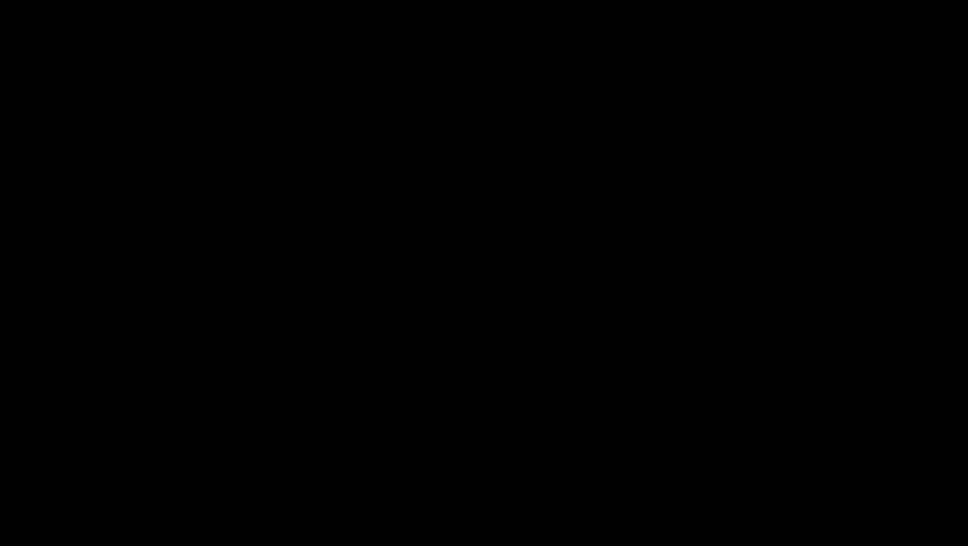